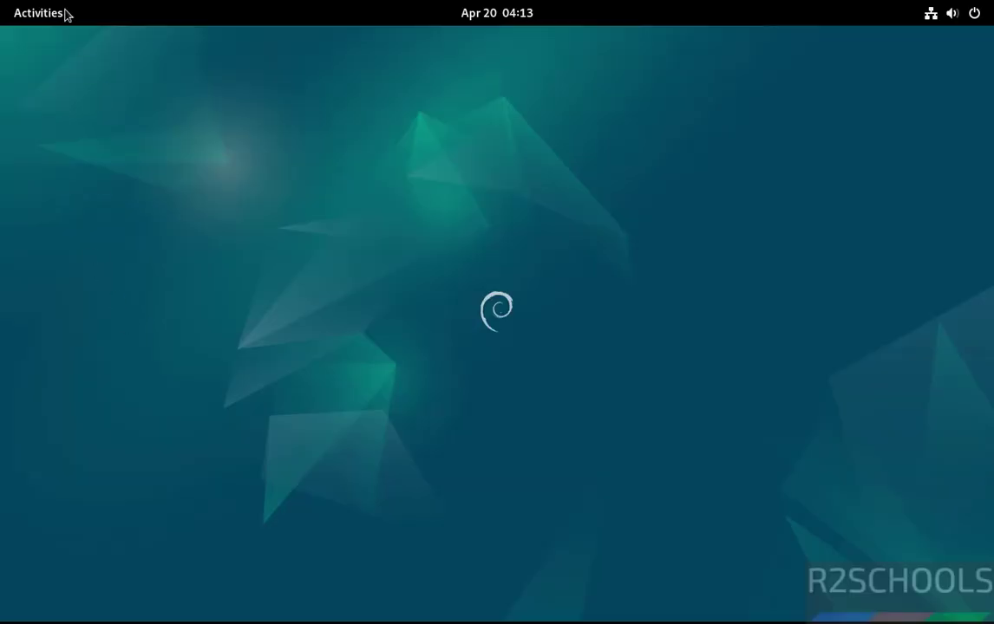
Launch Firefox from Activities and load mysql.com
{"action": "left_click", "coordinate": [33, 17]}
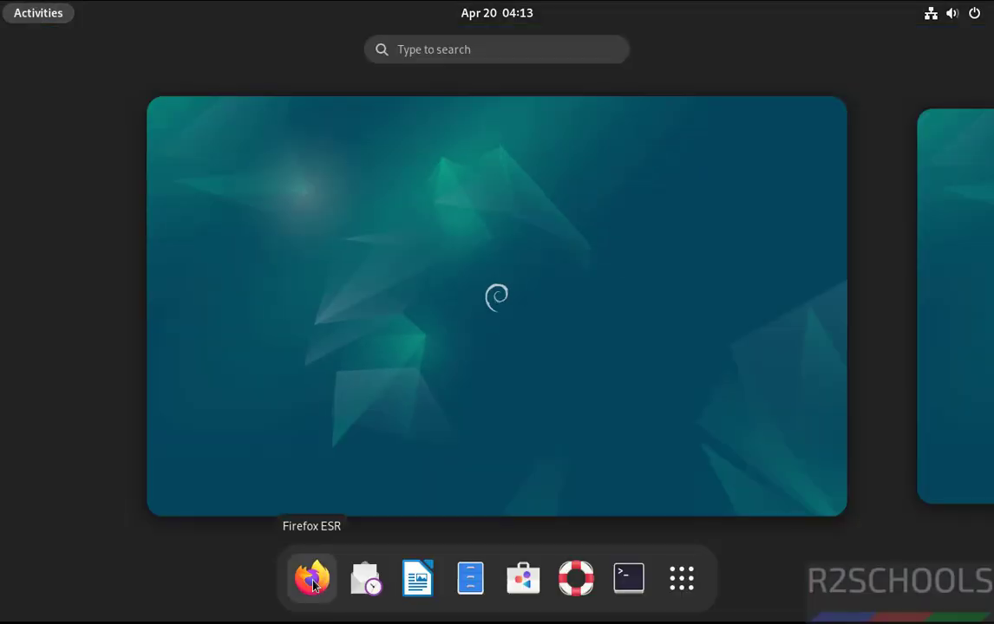
{"action": "left_click", "coordinate": [314, 587]}
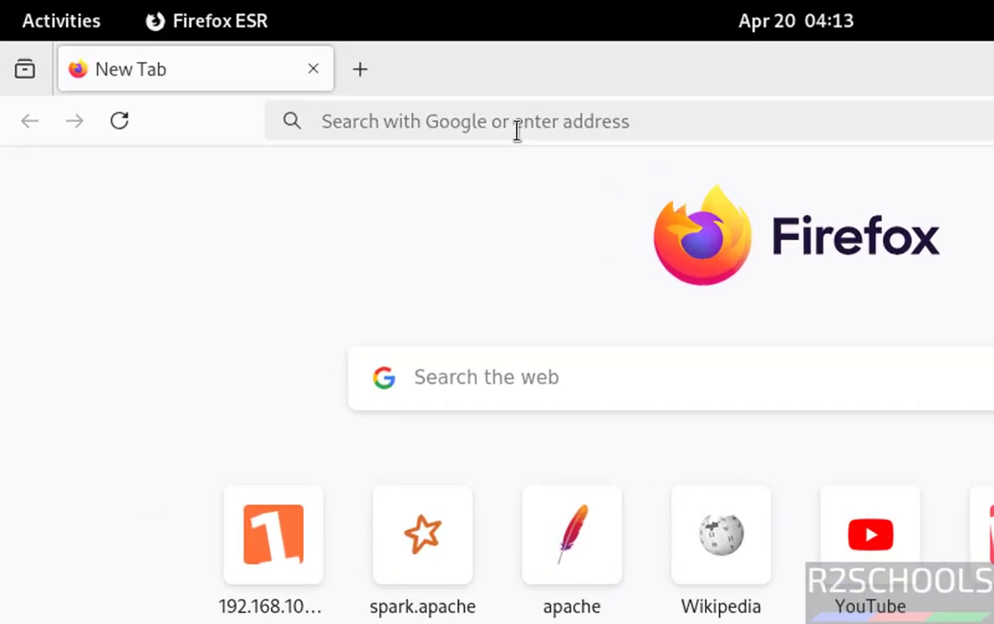
{"action": "left_click", "coordinate": [328, 80]}
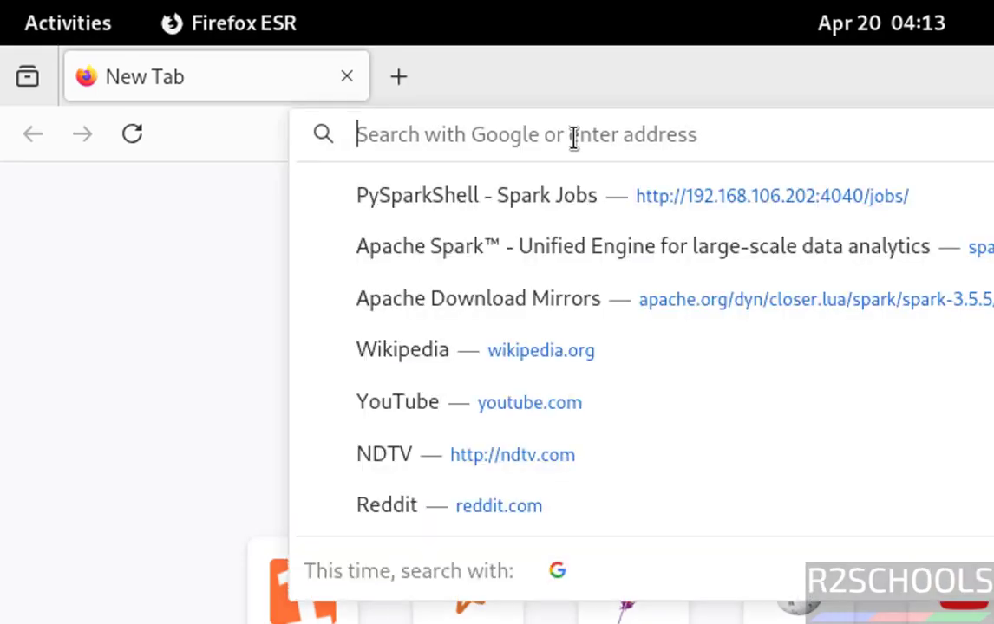
{"action": "type", "text": "mysql.com"}
{"action": "key", "text": "Return"}
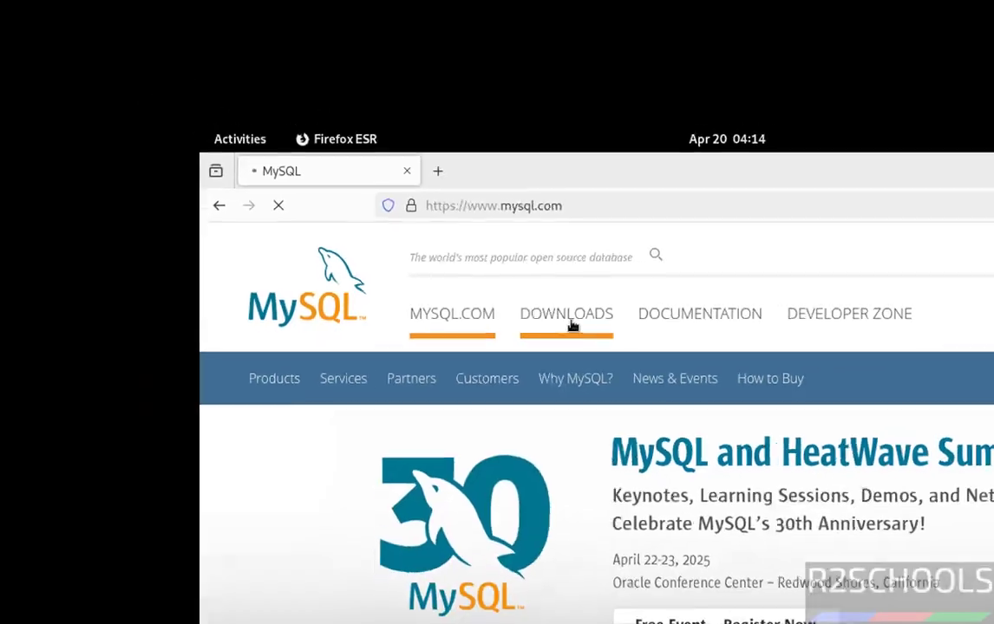
Go through Downloads and MySQL Community (GPL) Downloads to the MySQL Community Server page
{"action": "left_click", "coordinate": [623, 327]}
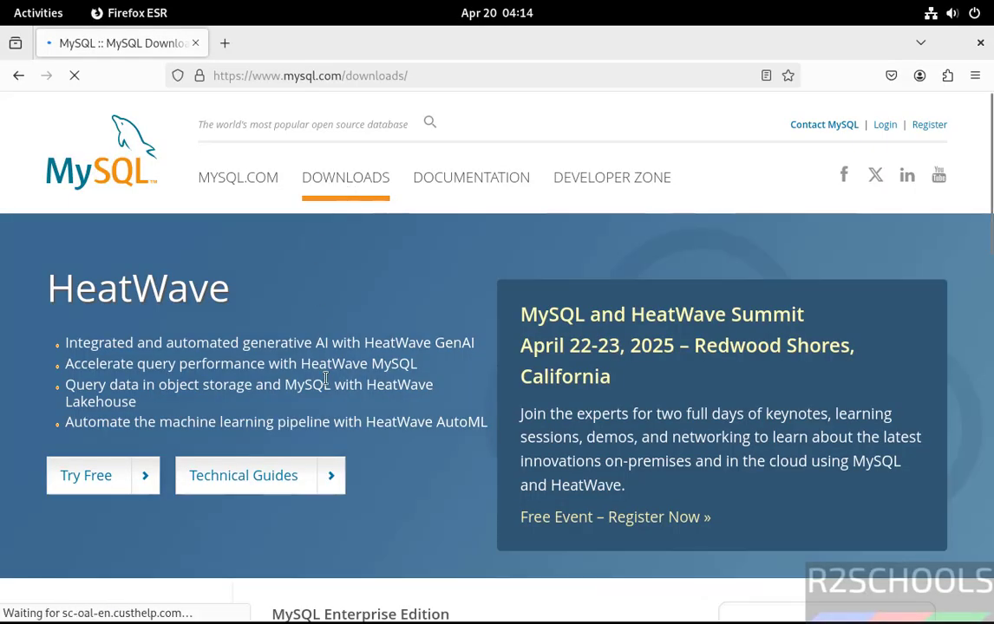
{"action": "scroll", "coordinate": [405, 417], "scroll_direction": "down", "scroll_amount": 8}
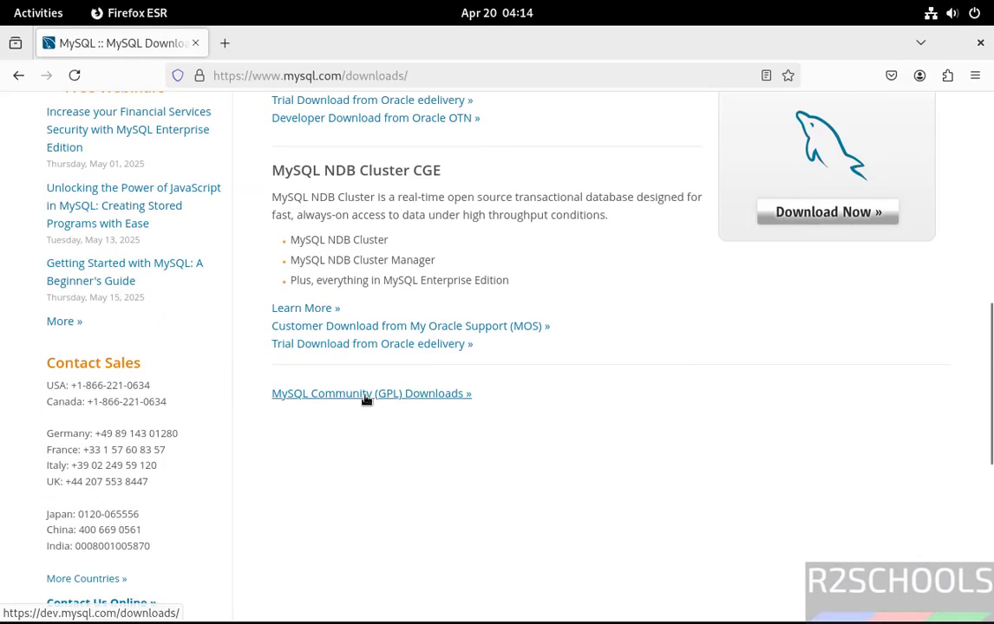
{"action": "left_click", "coordinate": [366, 401]}
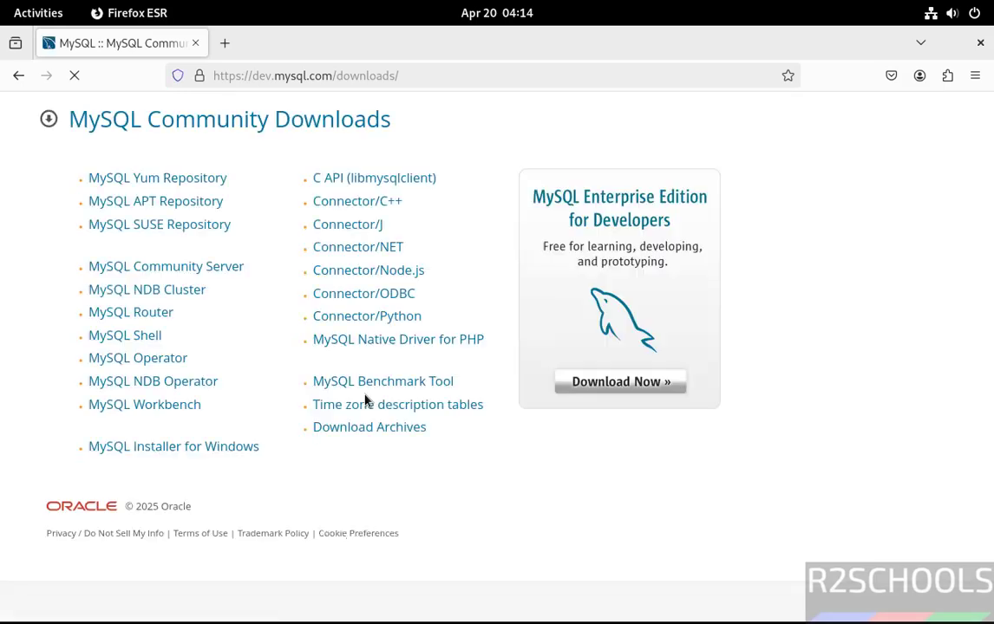
{"action": "left_click", "coordinate": [223, 270]}
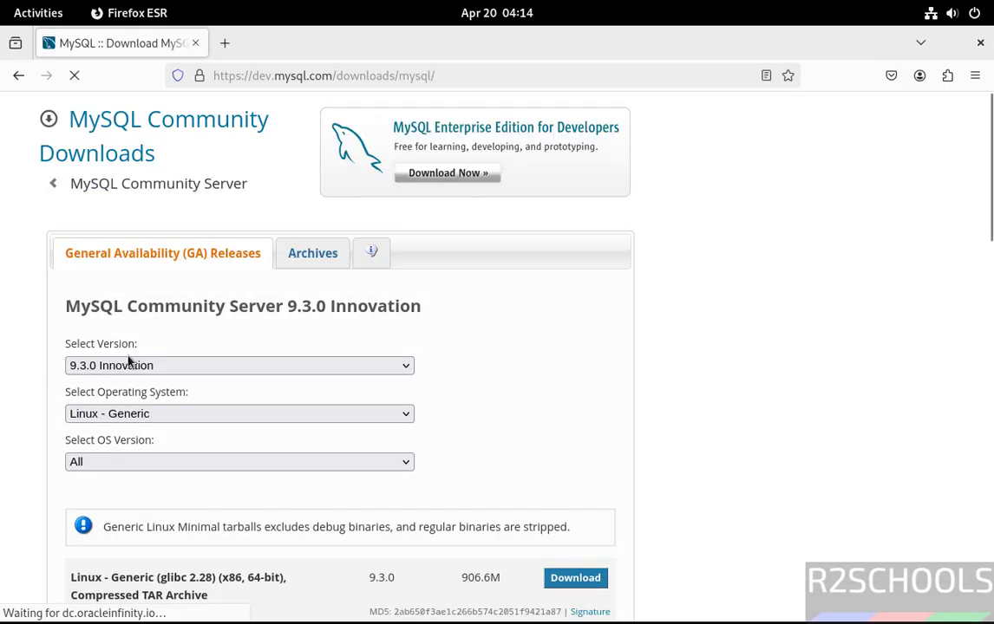
Select version 8.0.42 and Debian Linux, then scroll to the DEB Bundle download package
{"action": "left_click", "coordinate": [97, 365]}
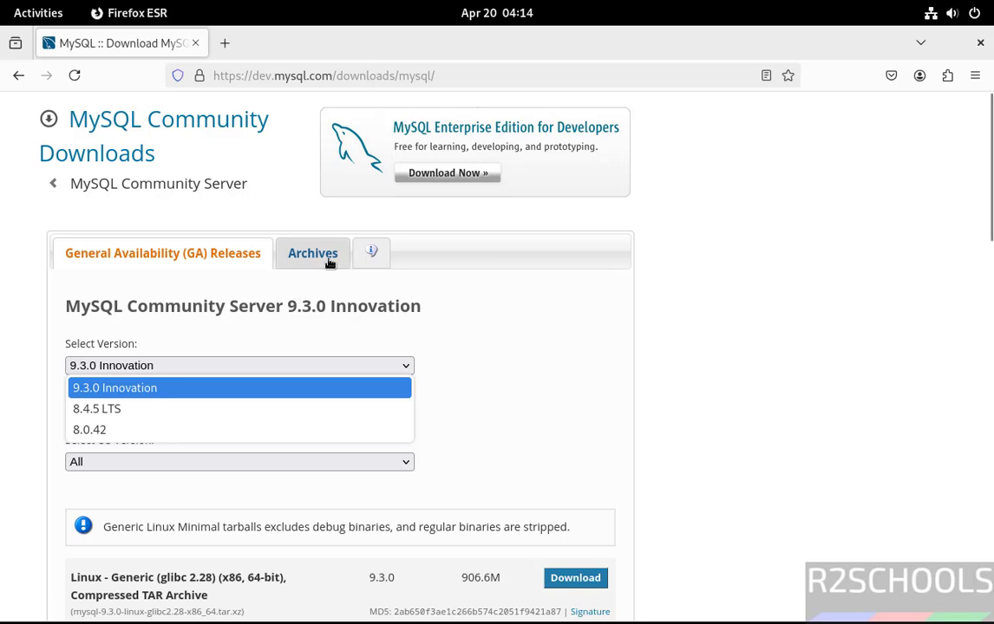
{"action": "left_click", "coordinate": [286, 335]}
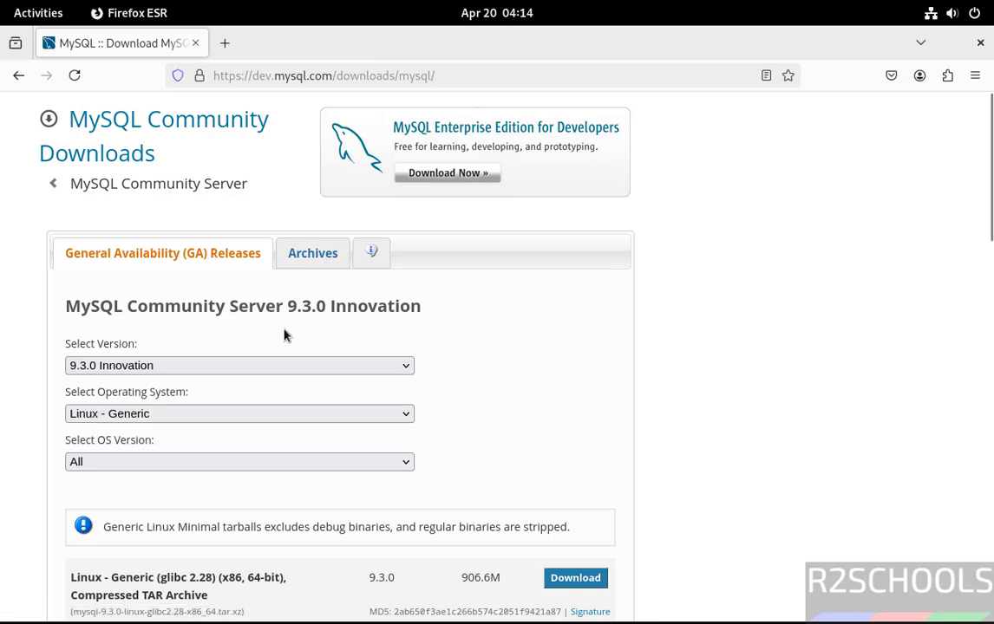
{"action": "left_click", "coordinate": [224, 369]}
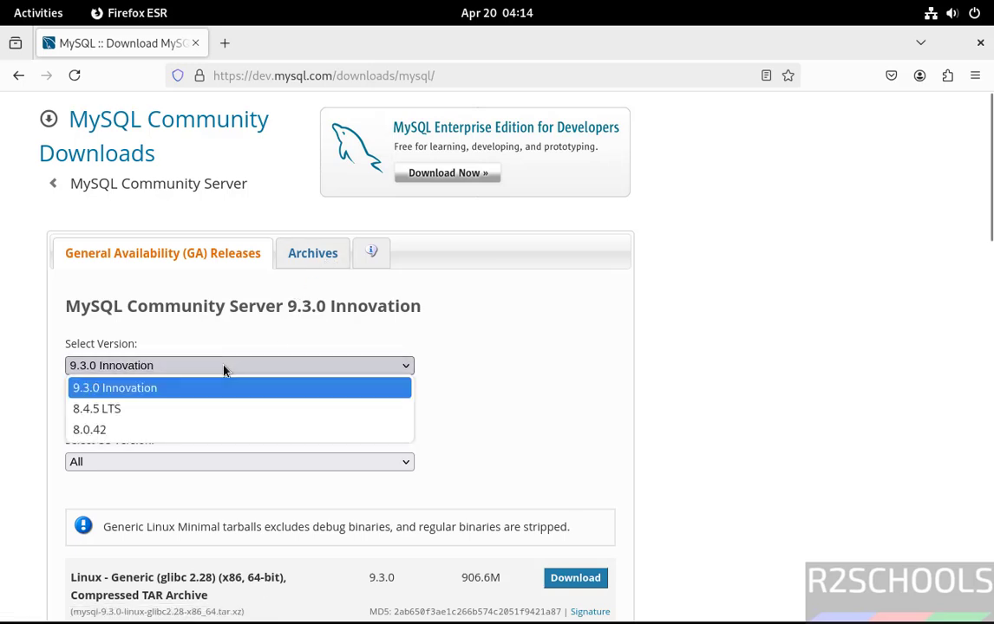
{"action": "left_click", "coordinate": [137, 434]}
{"action": "left_click", "coordinate": [146, 417]}
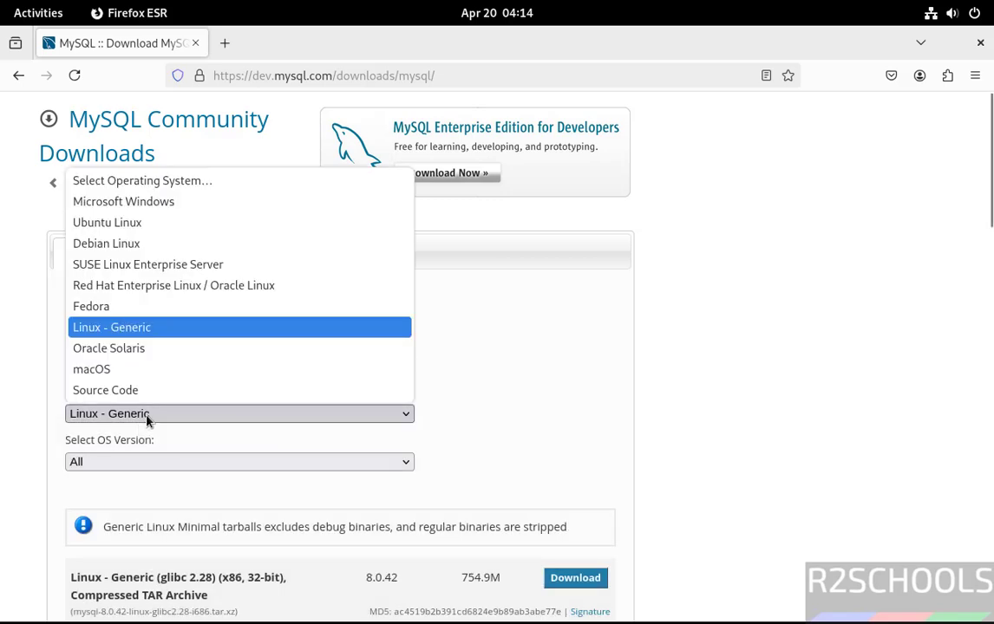
{"action": "left_click", "coordinate": [146, 249]}
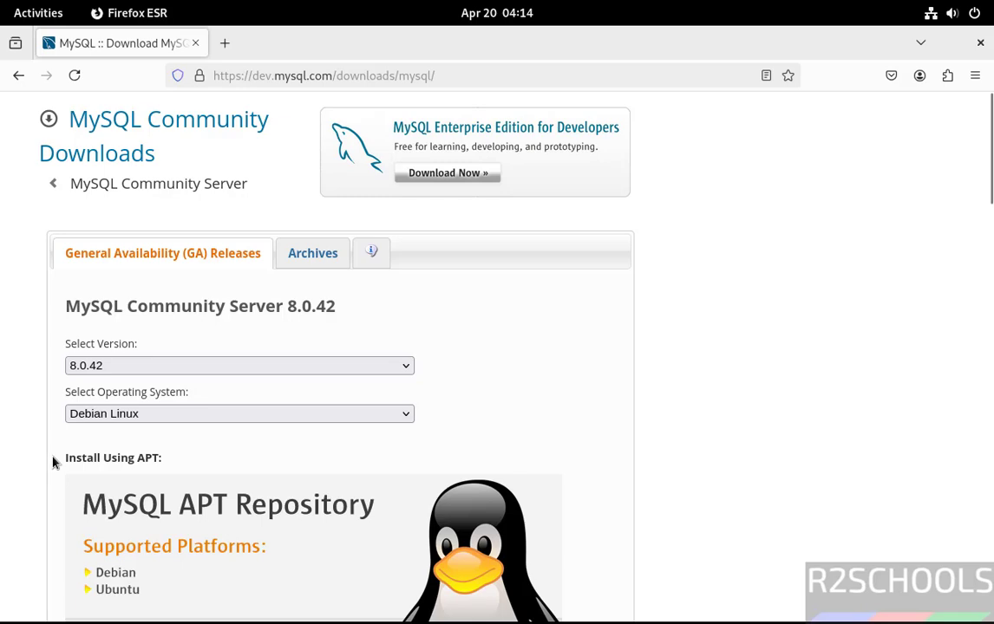
{"action": "scroll", "coordinate": [57, 451], "scroll_direction": "down", "scroll_amount": 5}
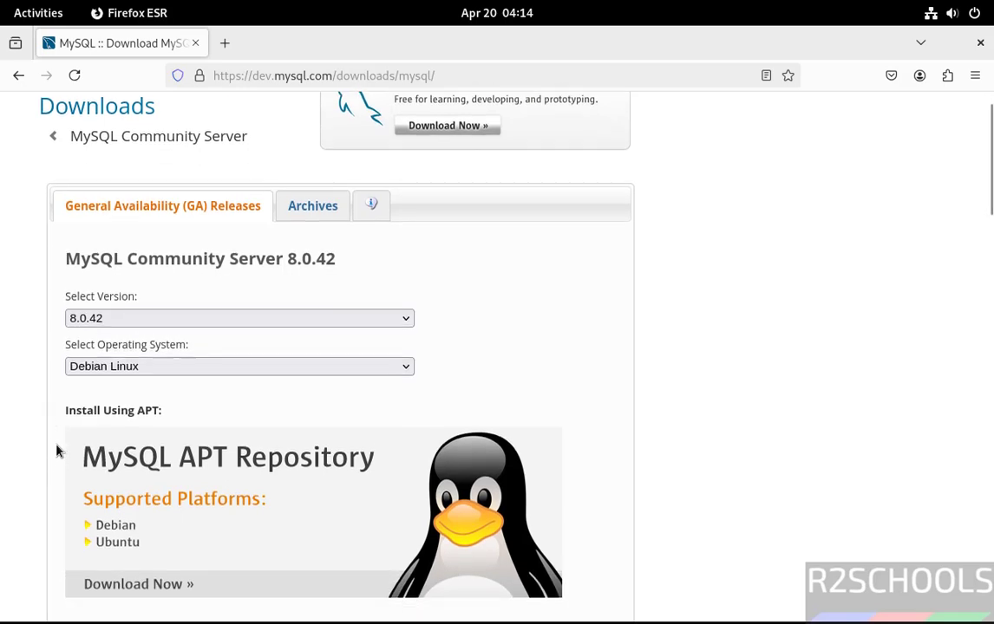
{"action": "scroll", "coordinate": [57, 451], "scroll_direction": "down", "scroll_amount": 1}
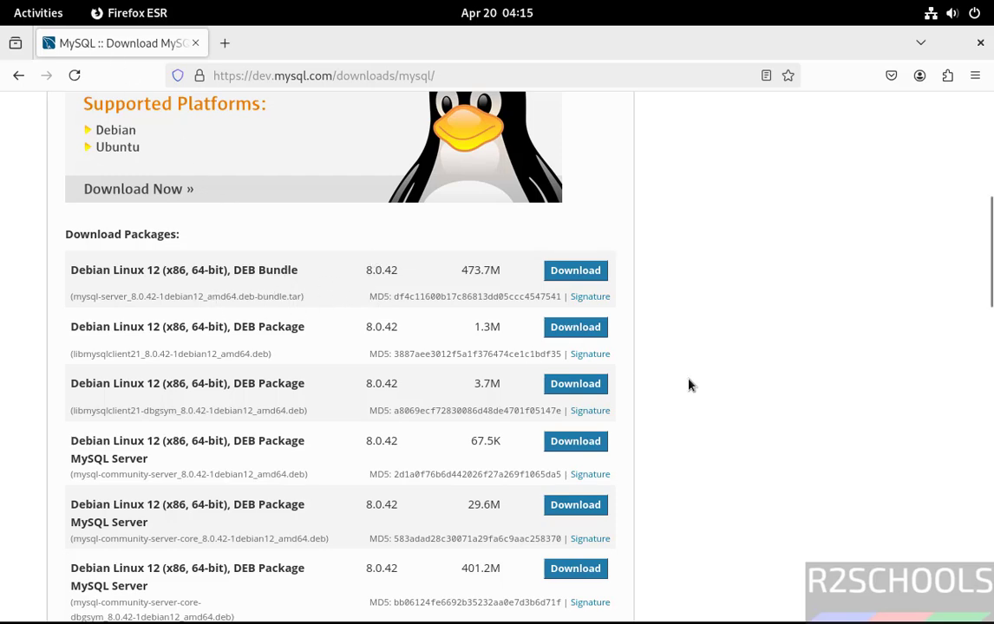
{"action": "scroll", "coordinate": [688, 384], "scroll_direction": "down", "scroll_amount": 1}
{"action": "scroll", "coordinate": [223, 365], "scroll_direction": "up", "scroll_amount": 3}
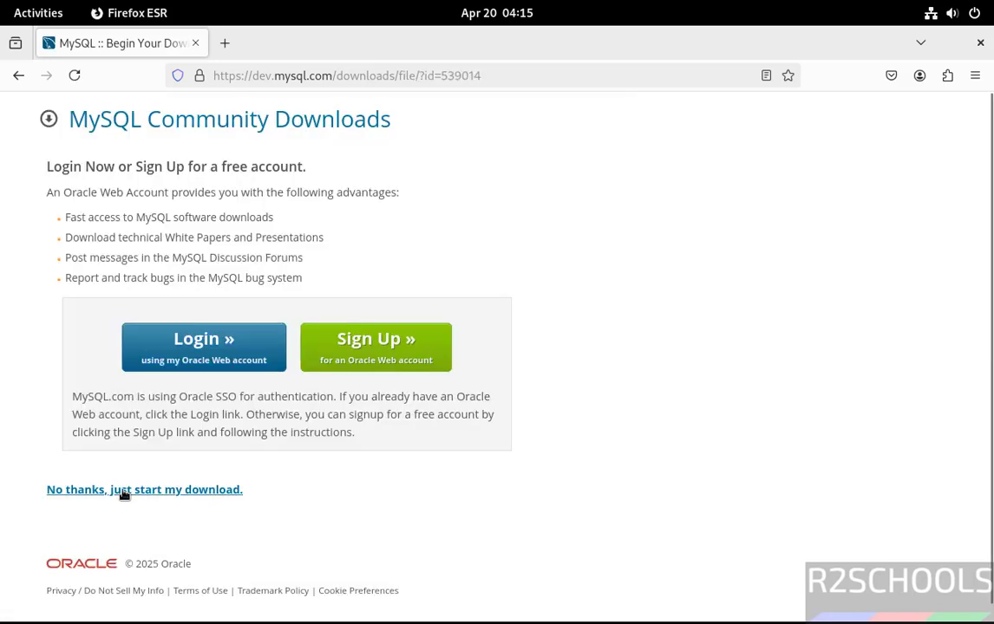
Skip signing in and download the 474 MB mysql-server_8.0.42-1debian12_amd64.deb-bundle.tar
{"action": "left_click", "coordinate": [124, 491]}
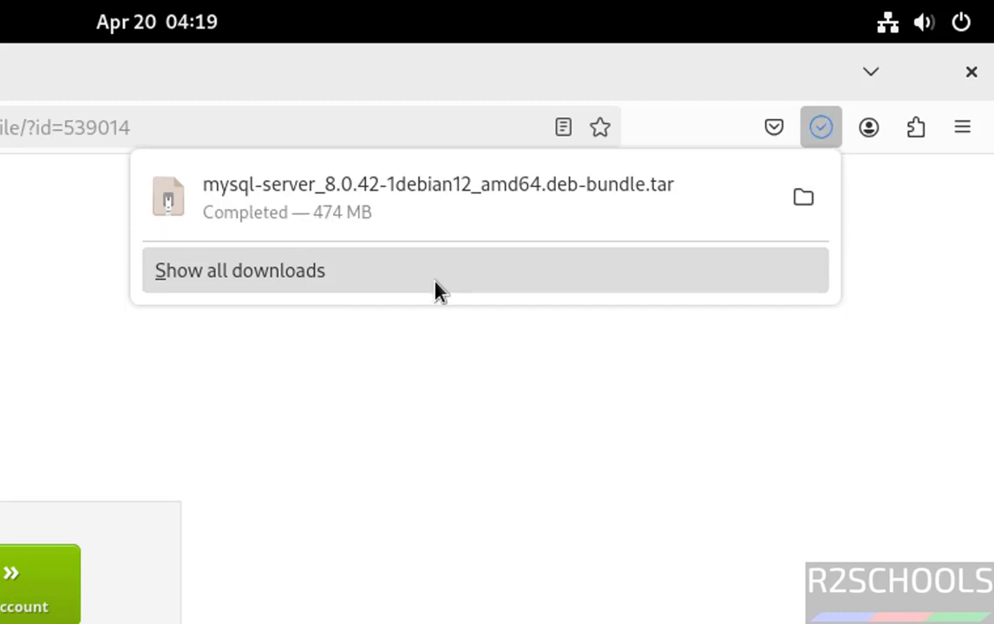
Open a new terminal window with Ctrl+Alt+T
{"action": "key", "text": "ctrl+alt+t"}
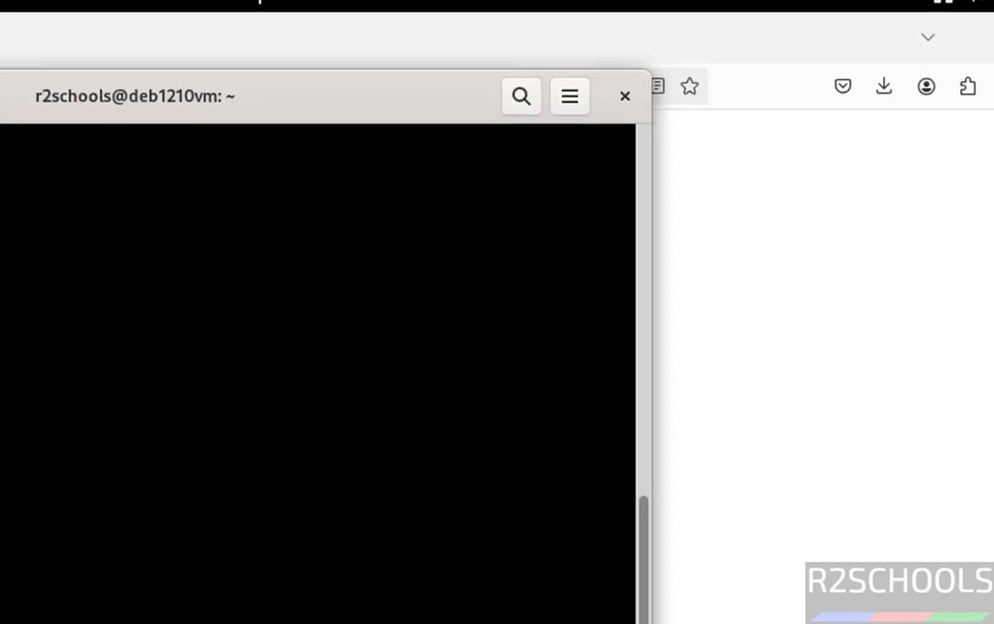
Move the terminal over the browser, change into ~/Downloads and list its files
{"action": "left_click_drag", "start_coordinate": [244, 27], "coordinate": [240, 3]}
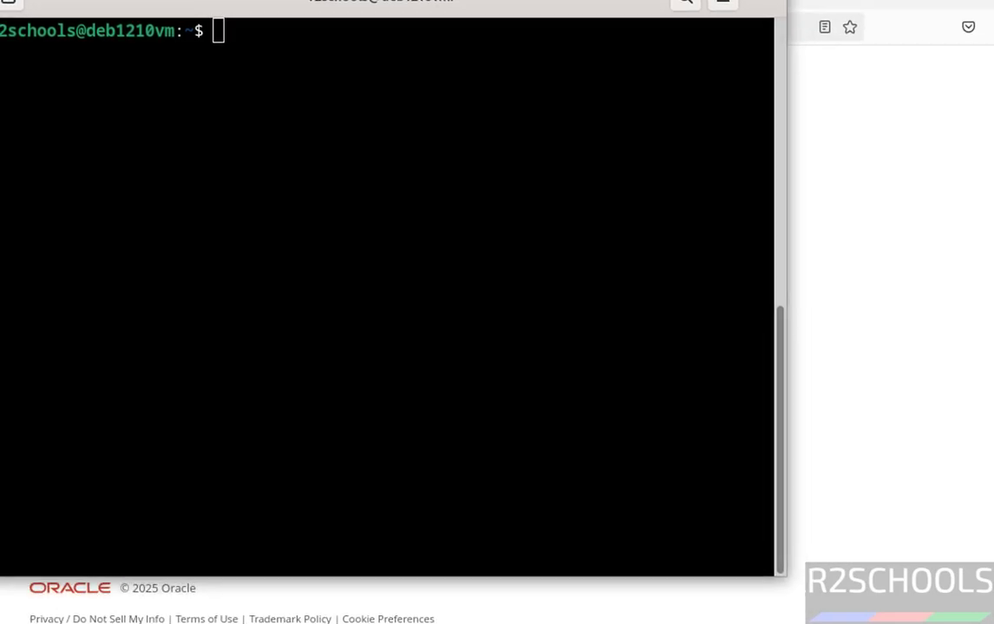
{"action": "type", "text": "cd Dow"}
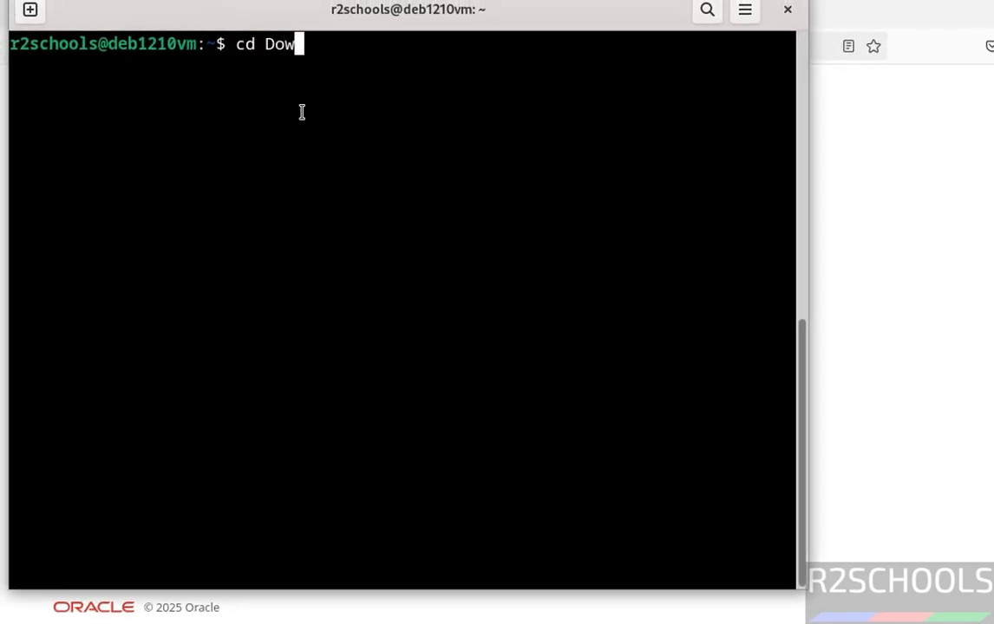
{"action": "key", "text": "Tab"}
{"action": "key", "text": "Return"}
{"action": "type", "text": "ls"}
{"action": "key", "text": "Return"}
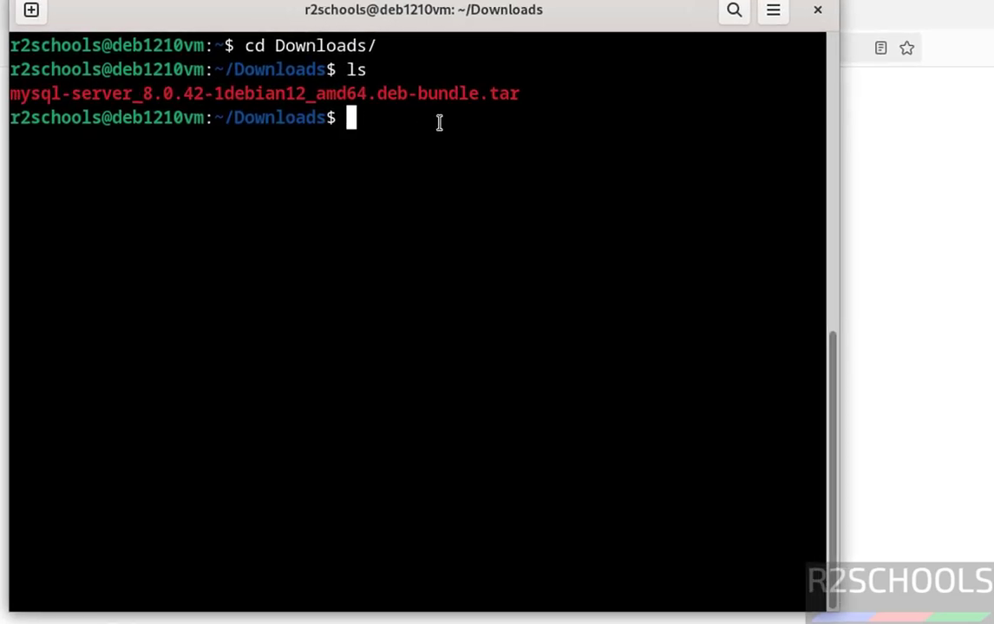
Extract the mysql-server deb-bundle.tar with tar -xf, list the .deb files, then clear the screen
{"action": "type", "text": "tar"}
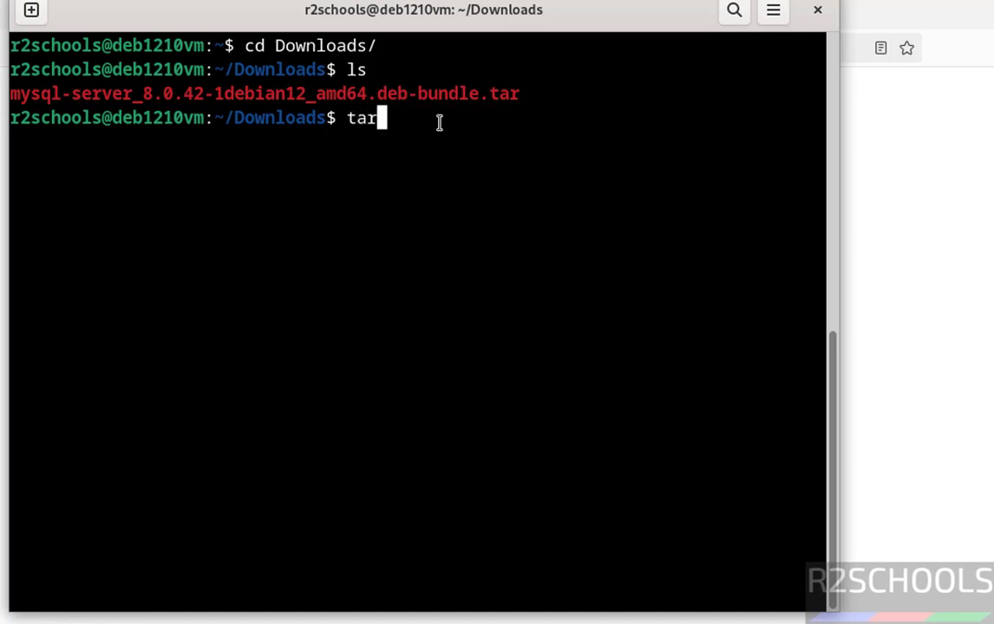
{"action": "type", "text": " -xf mysq"}
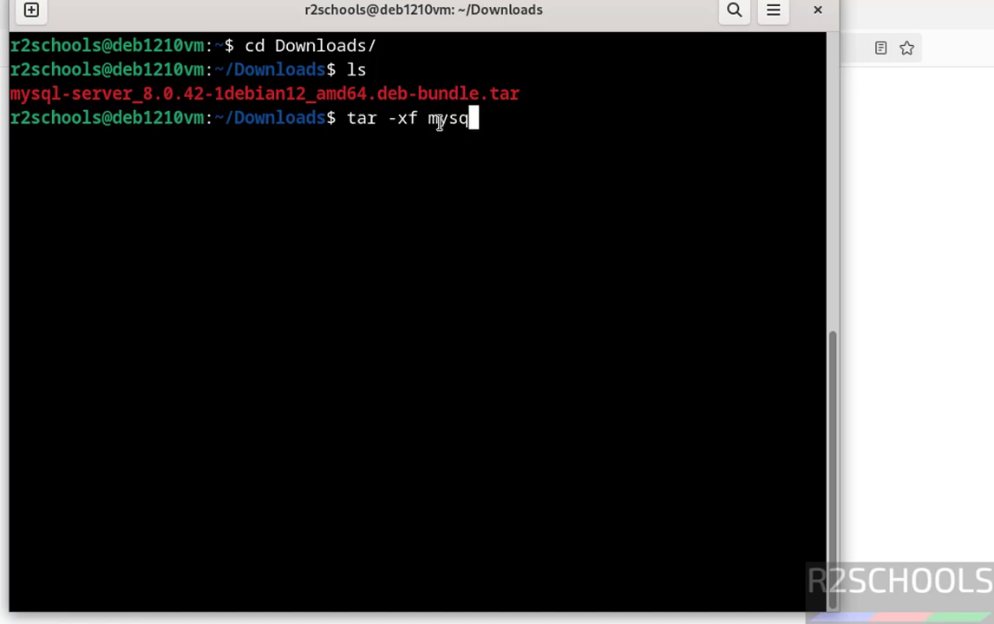
{"action": "key", "text": "Tab"}
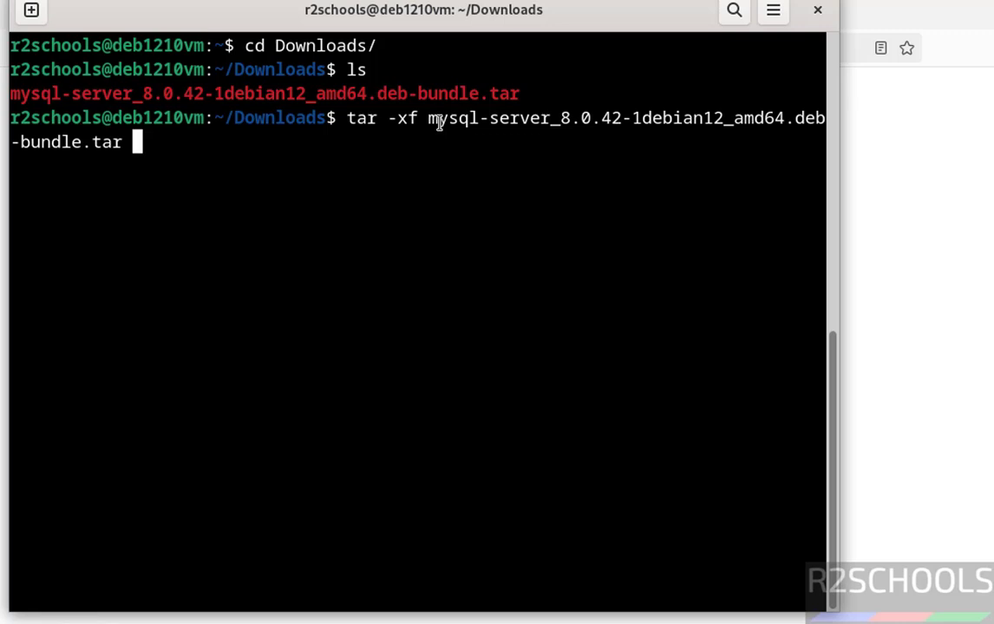
{"action": "key", "text": "Return"}
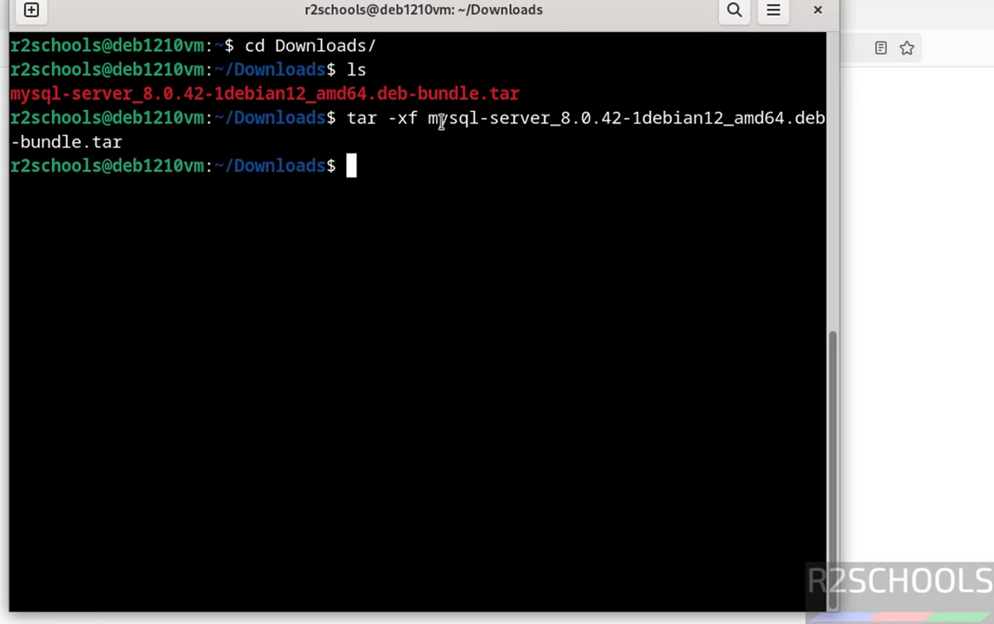
{"action": "type", "text": "ls"}
{"action": "key", "text": "Return"}
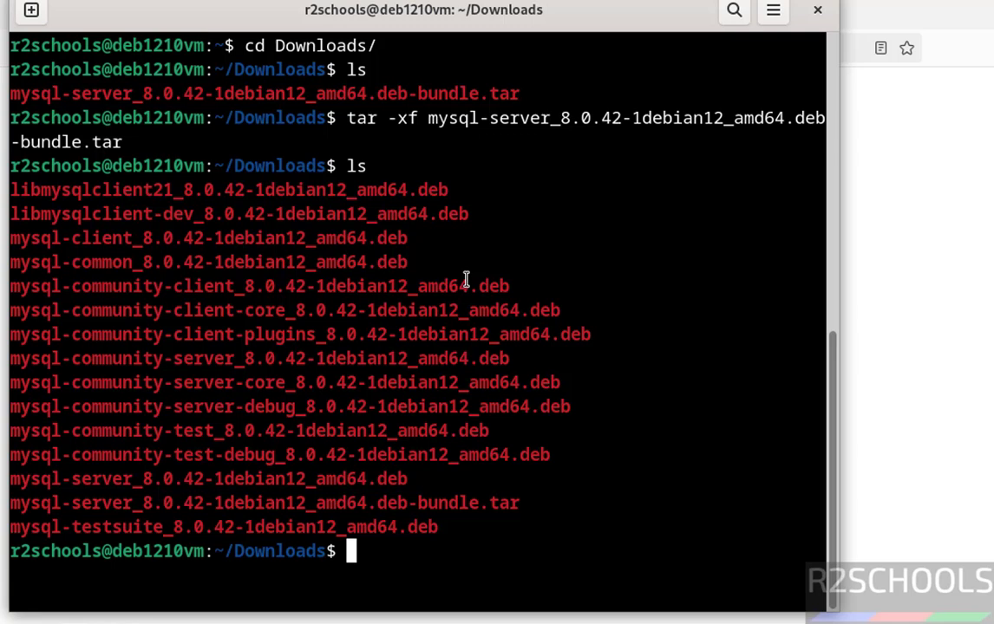
{"action": "key", "text": "ctrl+l"}
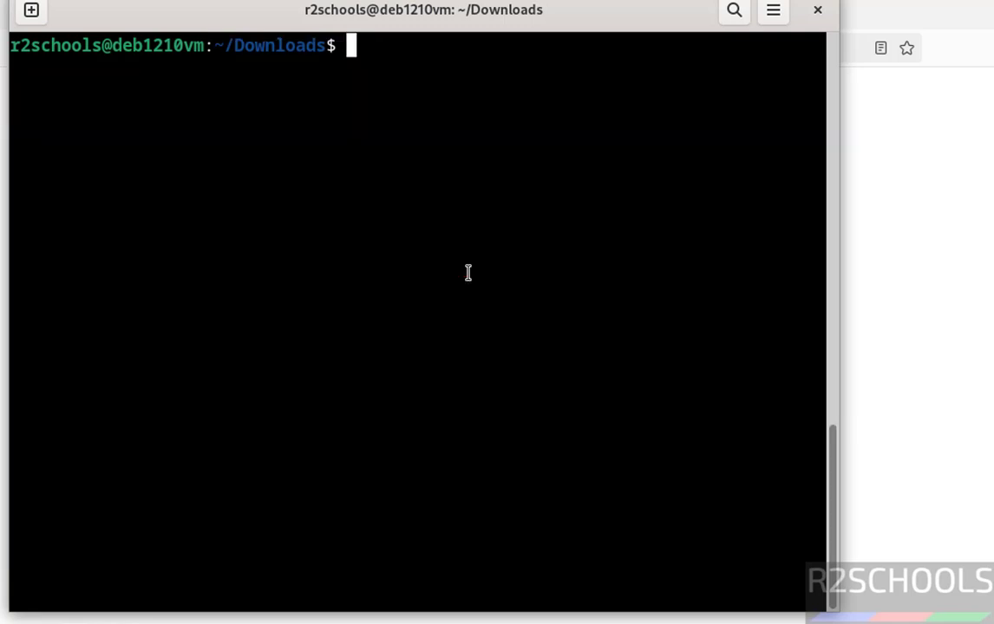
Install mecab-ipadic-utf8 and libaio-dev via sudo apt, then clear and list the package files
{"action": "type", "text": "sud"}
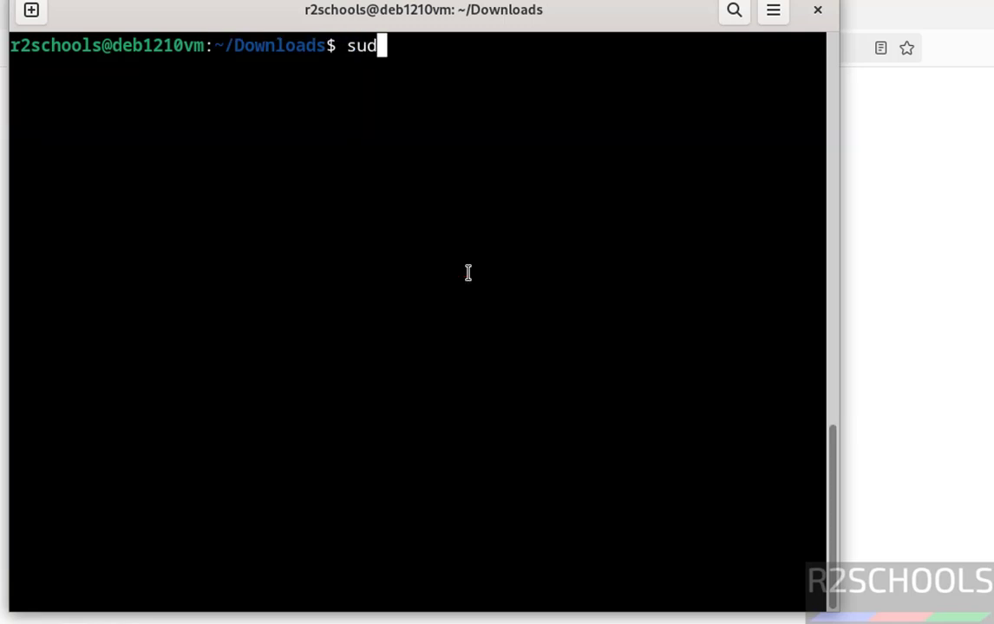
{"action": "type", "text": "o apt instal"}
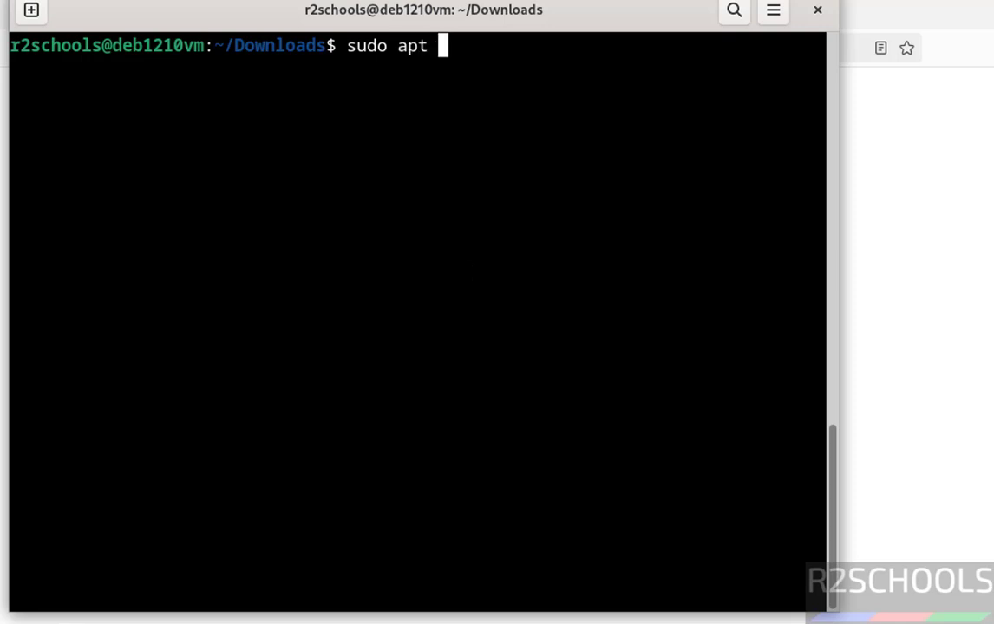
{"action": "type", "text": "l meca"}
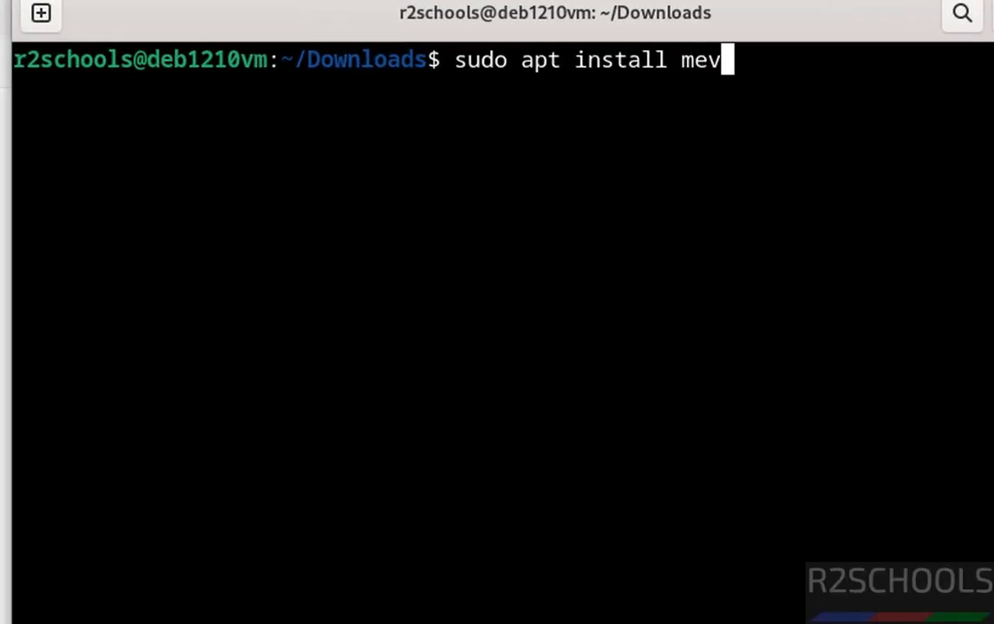
{"action": "type", "text": "b"}
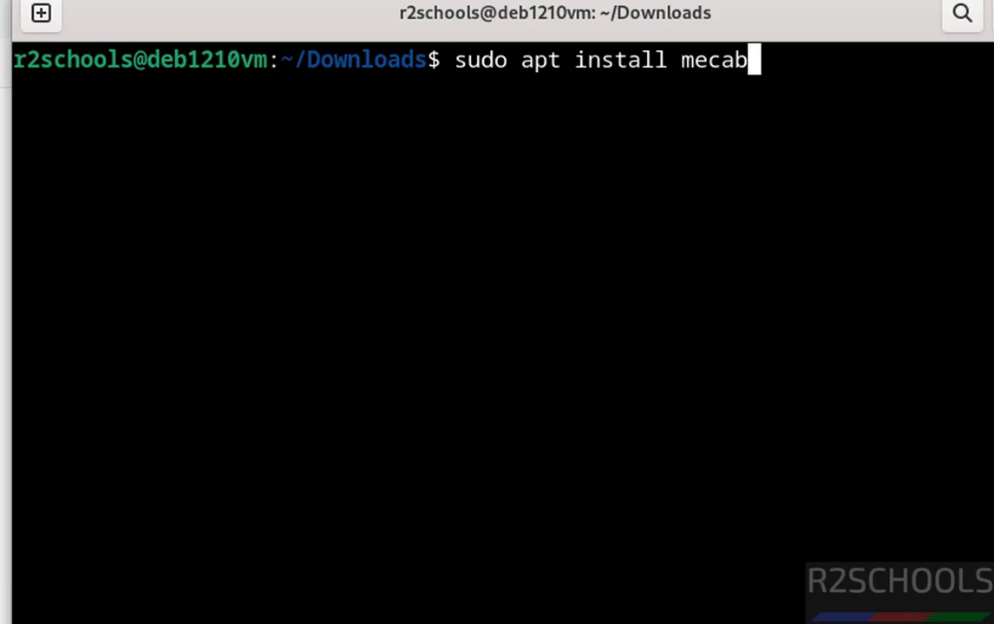
{"action": "type", "text": "-ipadic"}
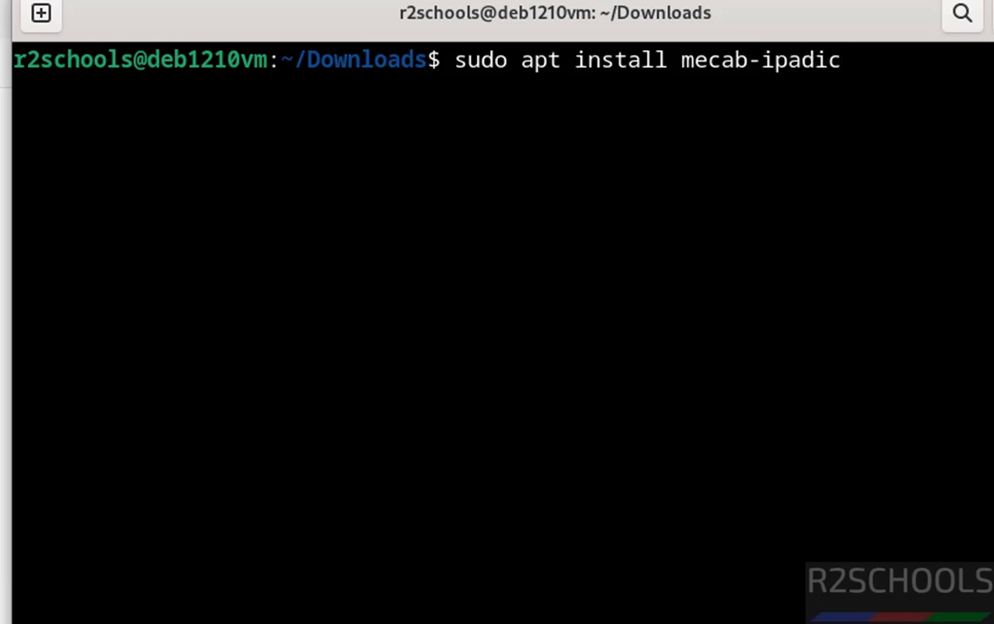
{"action": "type", "text": "-utf8 "}
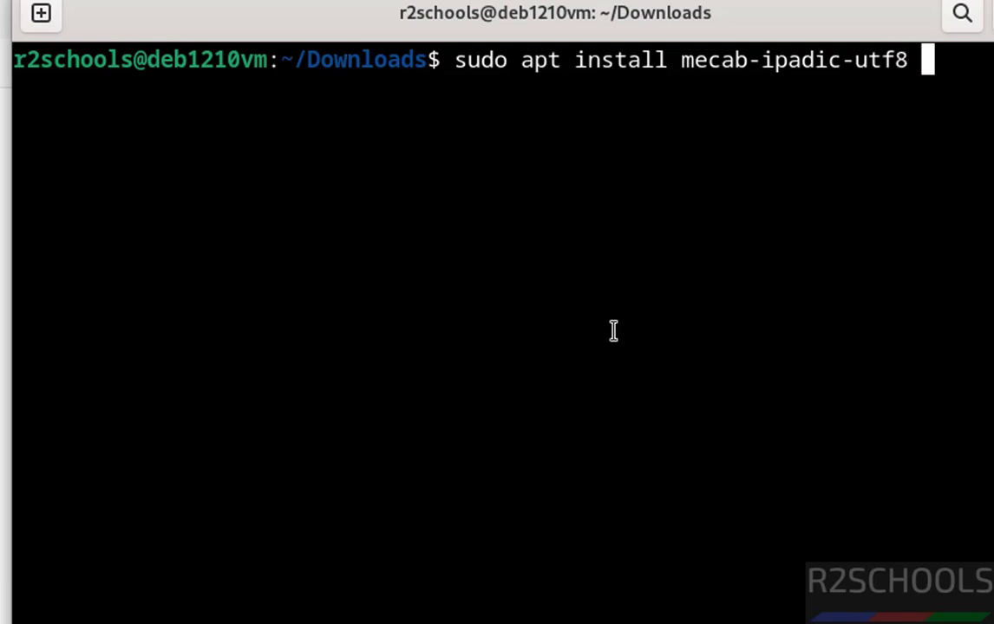
{"action": "type", "text": "libaio-dev"}
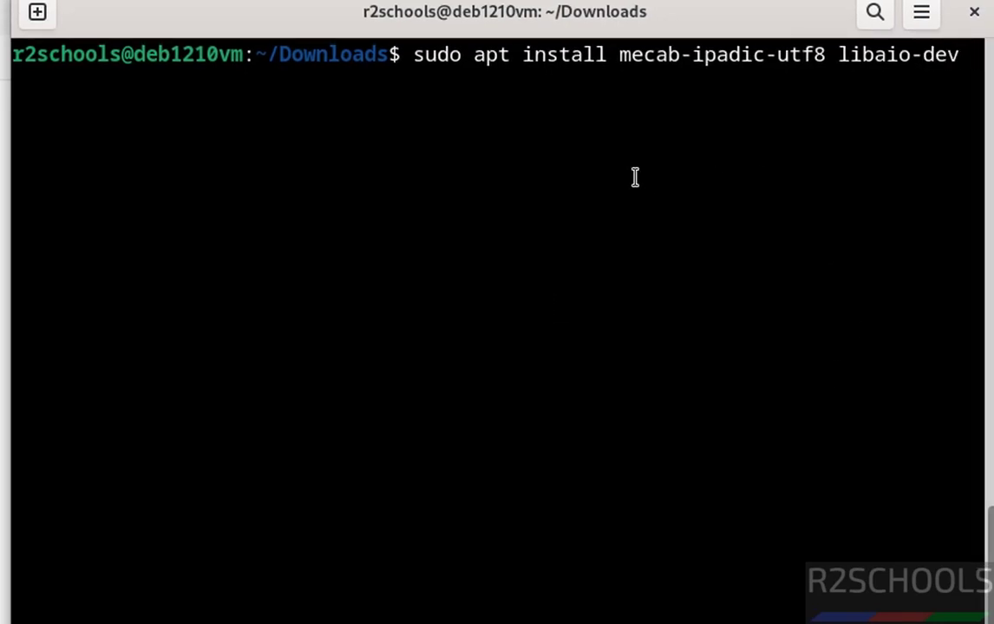
{"action": "key", "text": "Return"}
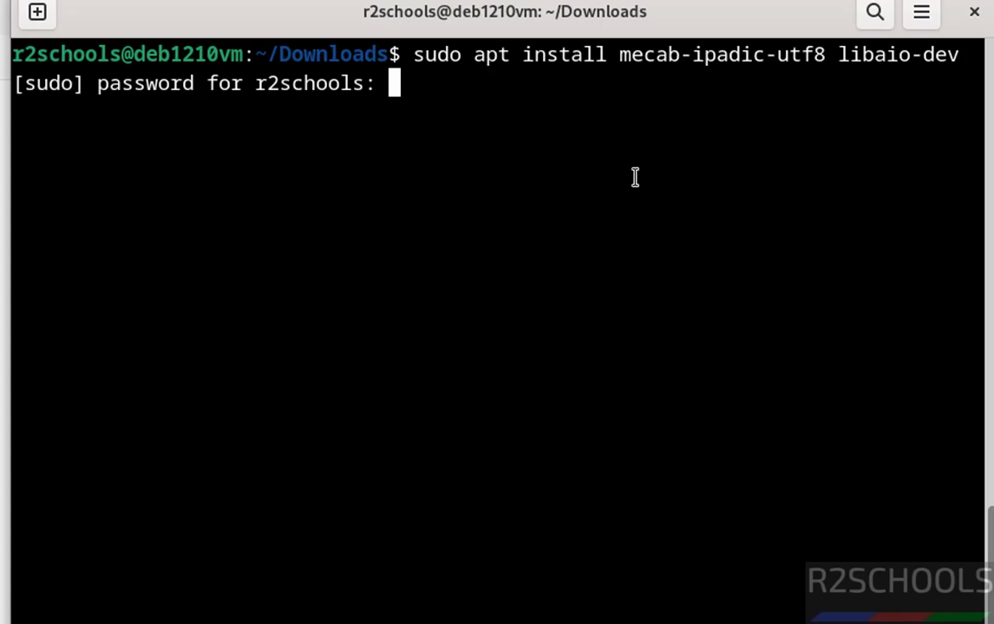
{"action": "key", "text": "Return"}
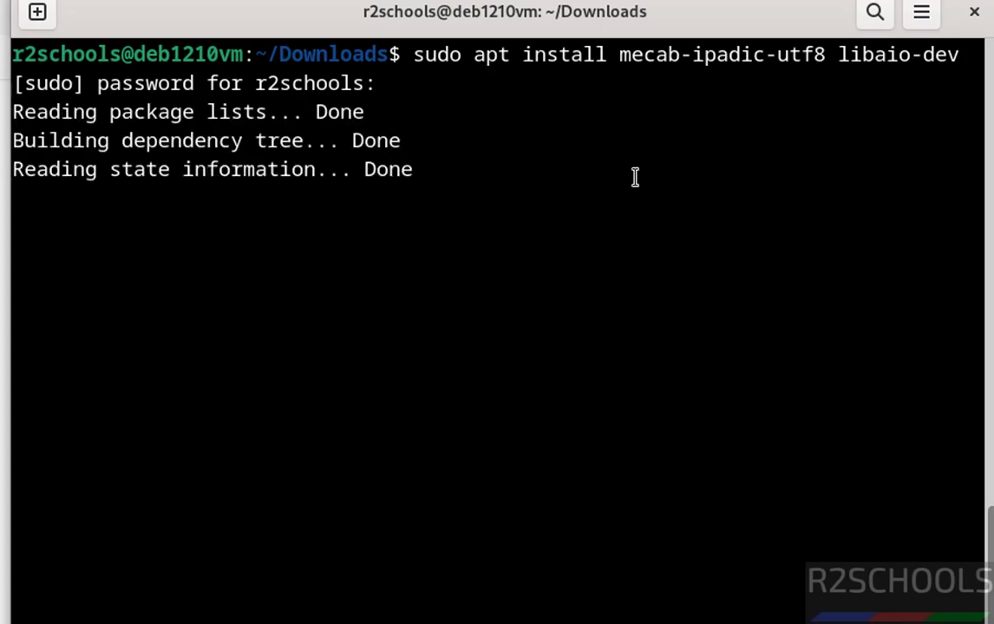
{"action": "type", "text": "y"}
{"action": "key", "text": "Return"}
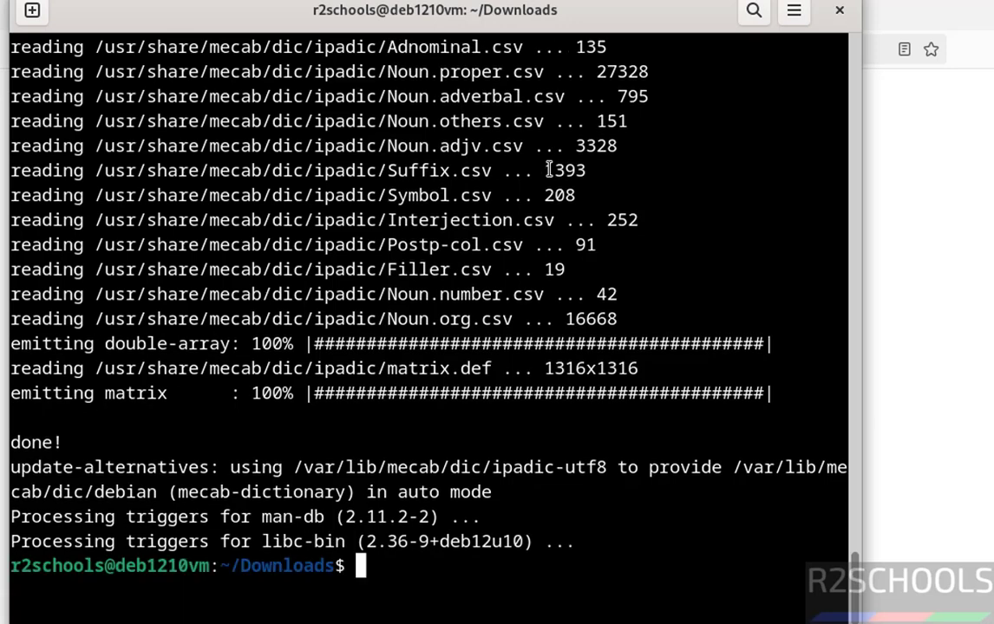
{"action": "key", "text": "ctrl+l"}
{"action": "type", "text": "ls"}
{"action": "key", "text": "Return"}
Install all extracted packages with sudo dpkg -i *.deb, checking the 8.0.42-1debian12 version
{"action": "type", "text": "sudo dpkg "}
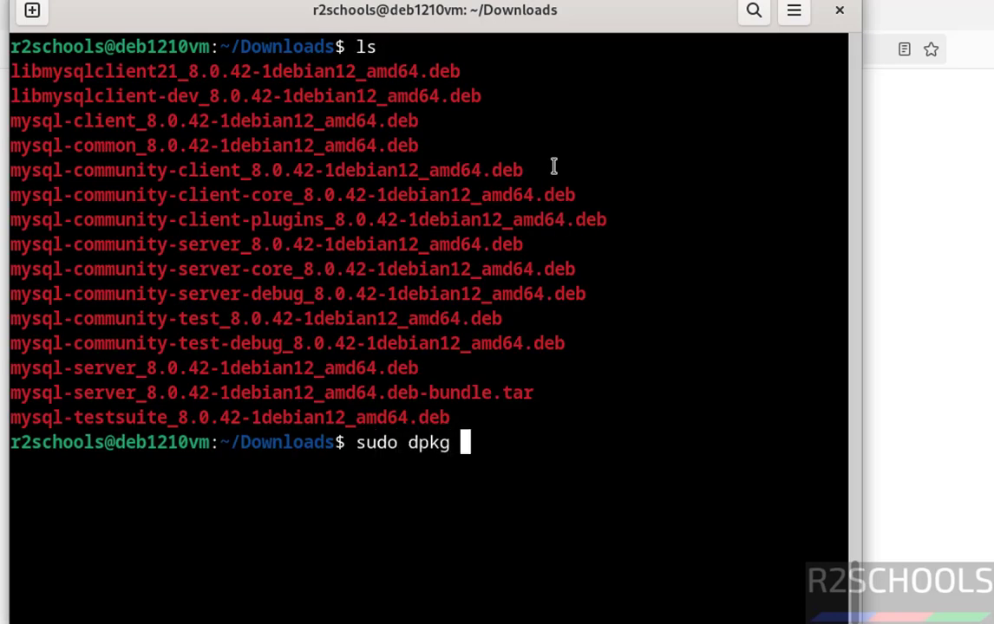
{"action": "type", "text": "-i *.deb"}
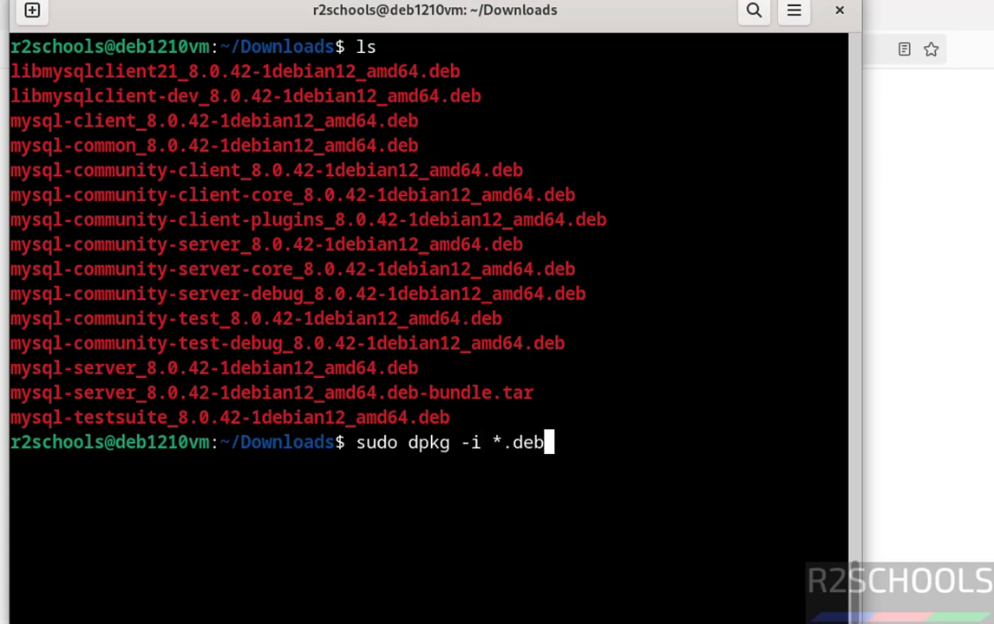
{"action": "key", "text": "Return"}
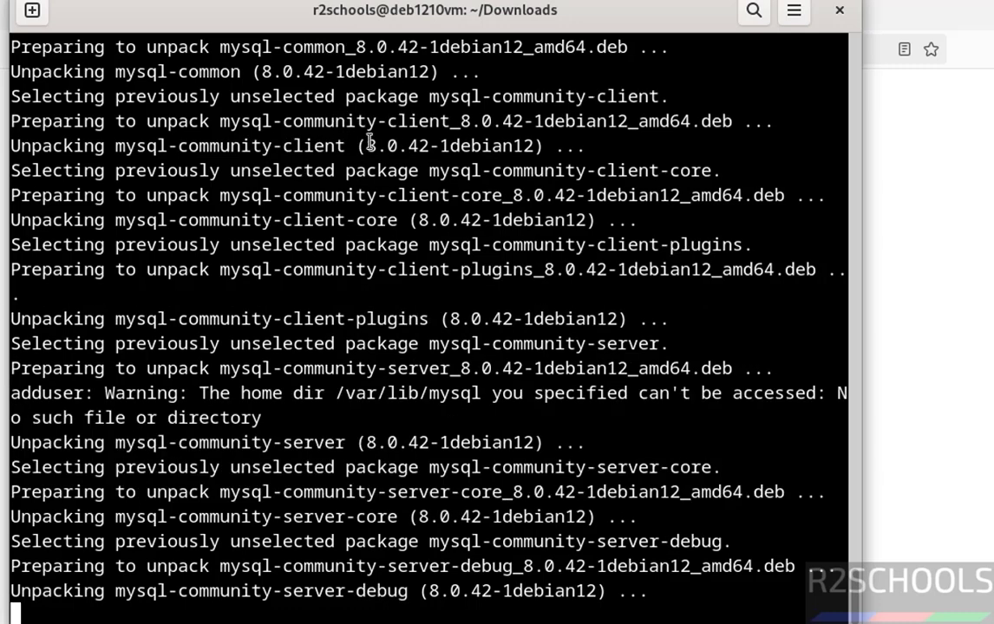
{"action": "double_click", "coordinate": [369, 143]}
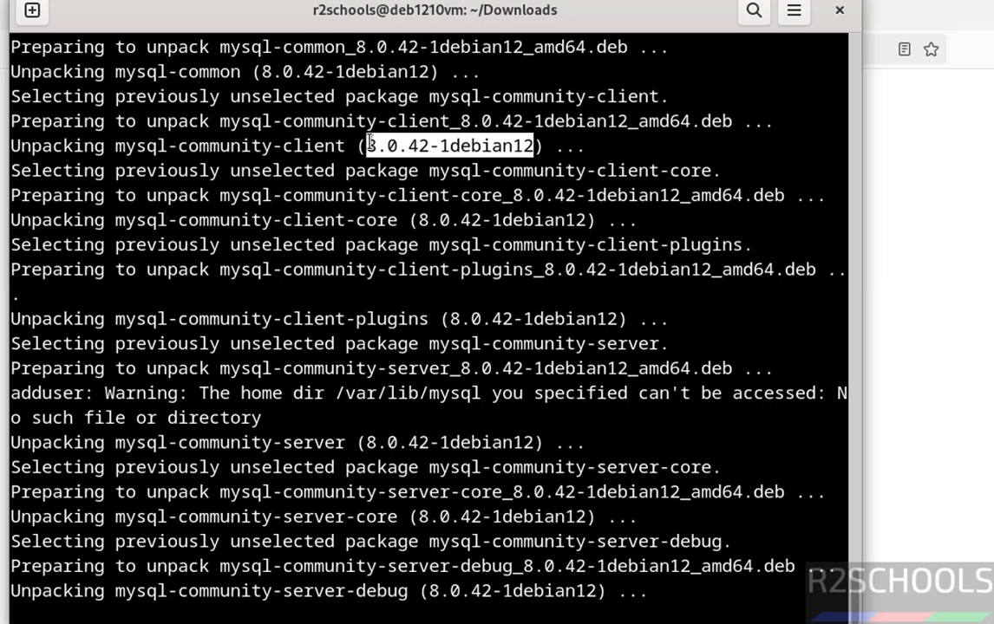
{"action": "left_click", "coordinate": [370, 144]}
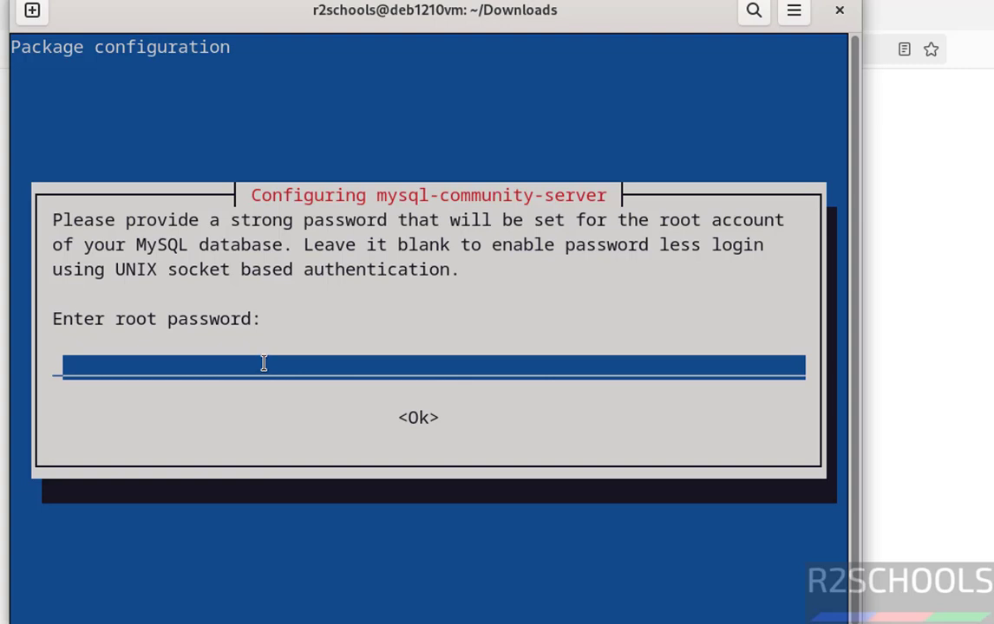
Type the MySQL root password in the configuration dialog and re-enter it to confirm
{"action": "type", "text": "*********"}
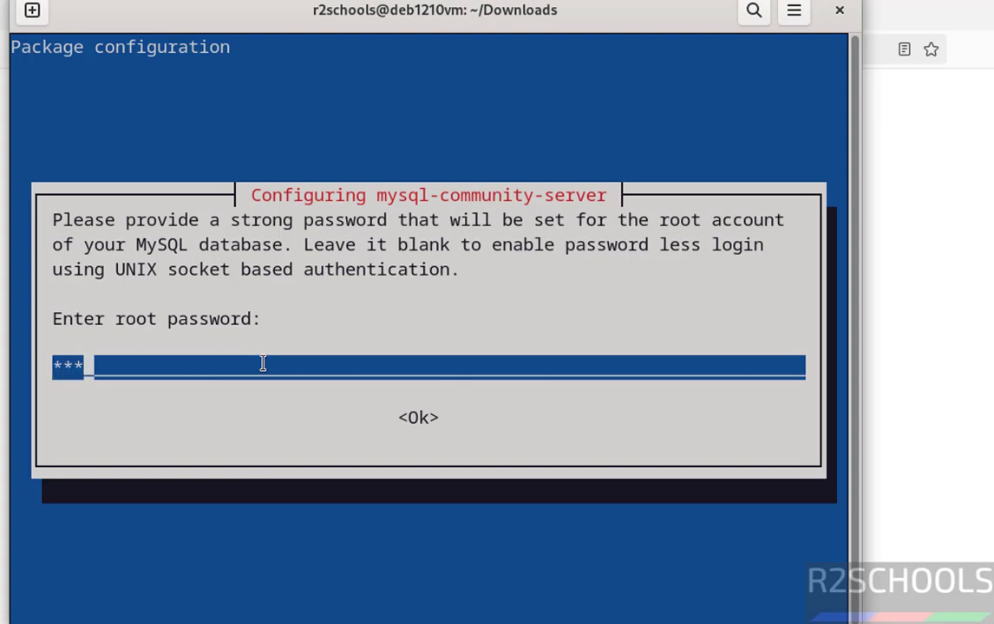
{"action": "key", "text": "Return"}
{"action": "type", "text": "*********"}
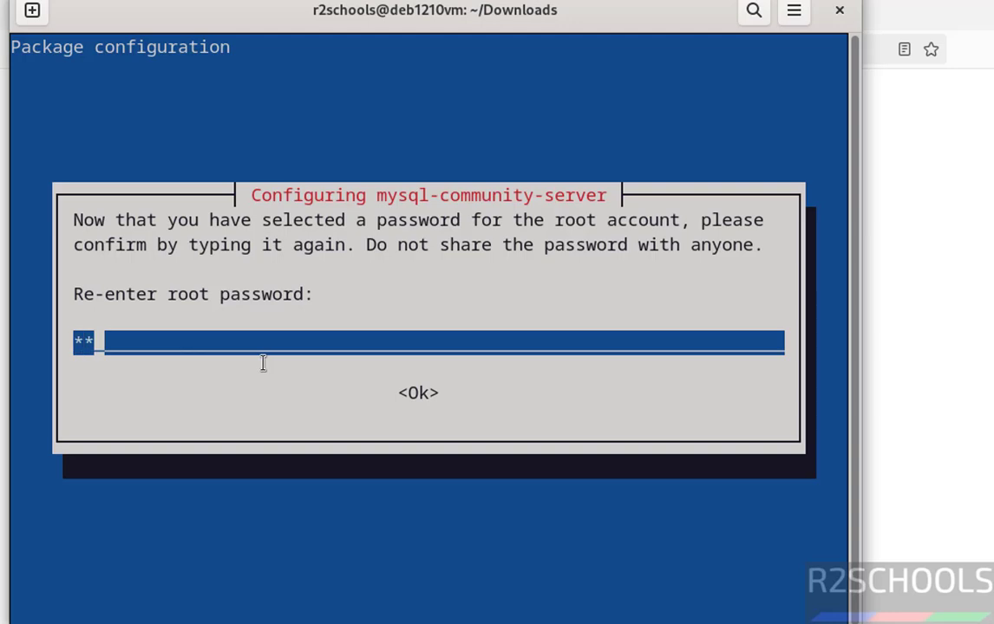
{"action": "key", "text": "Return"}
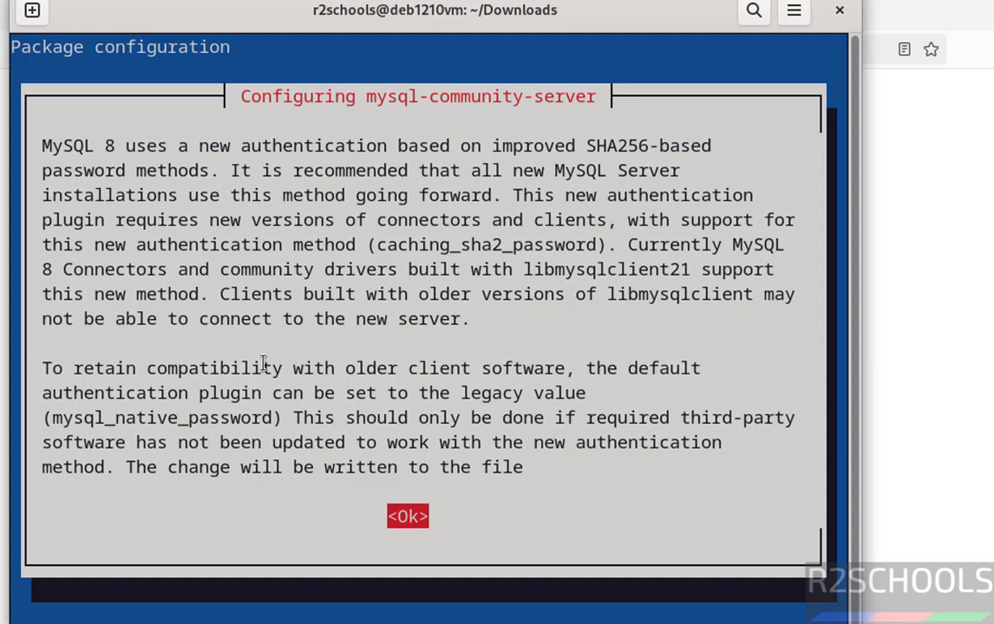
Dismiss the SHA256 notice and confirm 'Use Legacy Authentication Method' as the default plugin
{"action": "key", "text": "Return"}
{"action": "key", "text": "Up"}
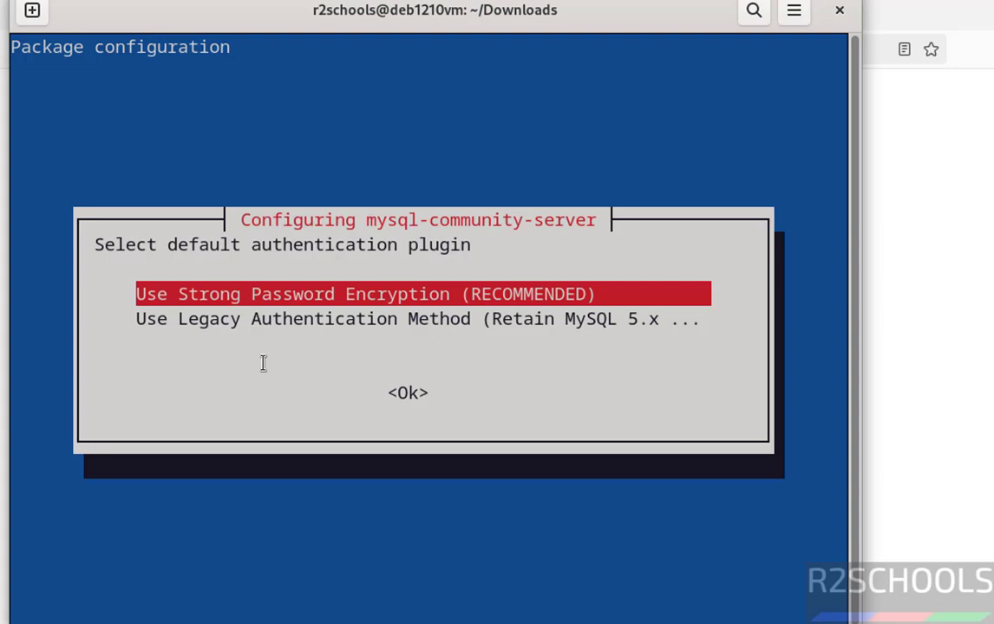
{"action": "key", "text": "Down"}
{"action": "key", "text": "Up"}
{"action": "key", "text": "Down"}
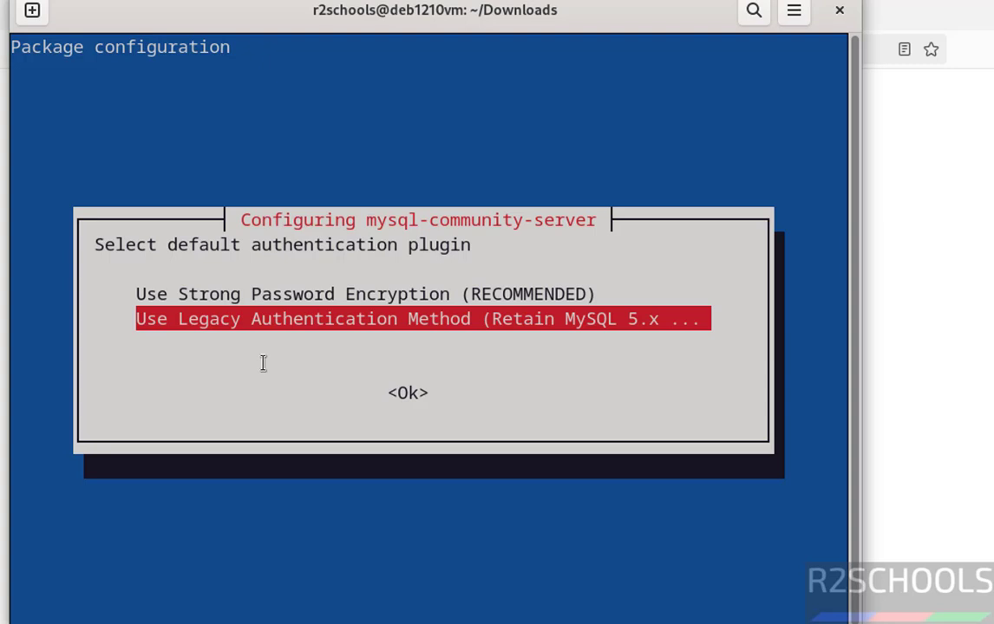
{"action": "key", "text": "Up"}
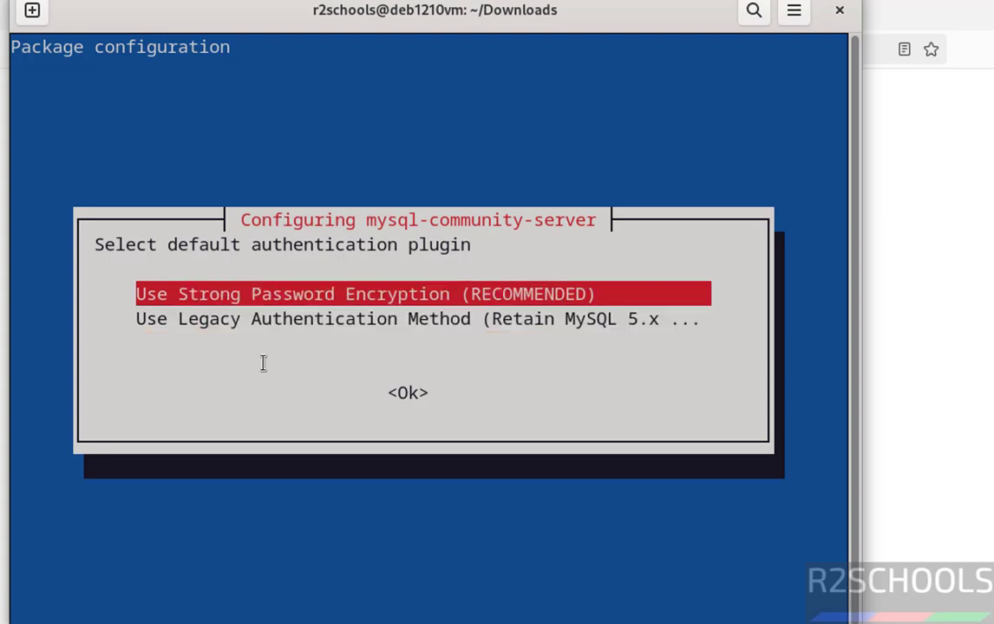
{"action": "key", "text": "Down"}
{"action": "key", "text": "Tab"}
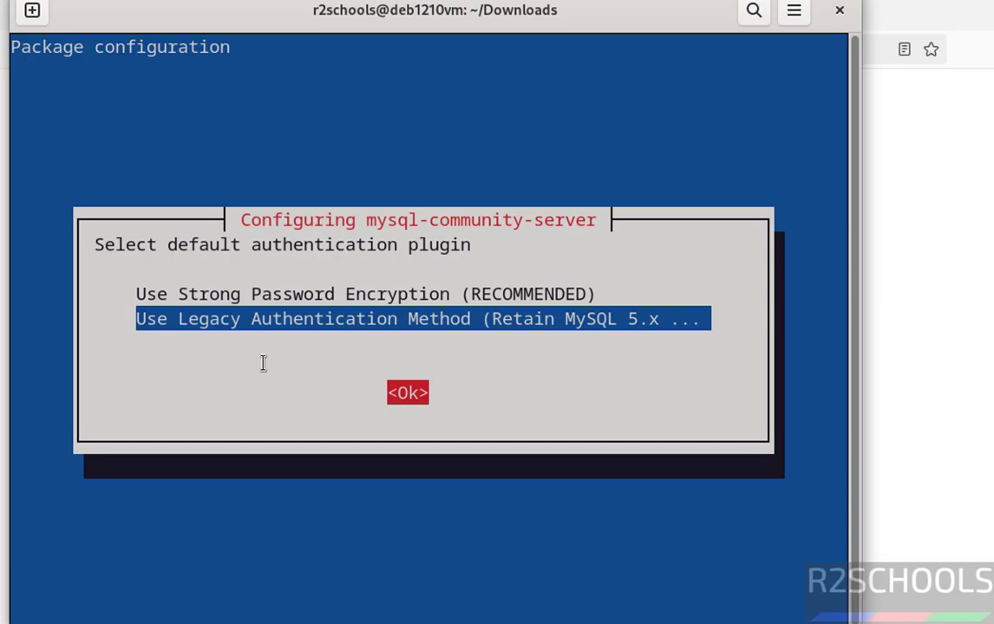
{"action": "key", "text": "Return"}
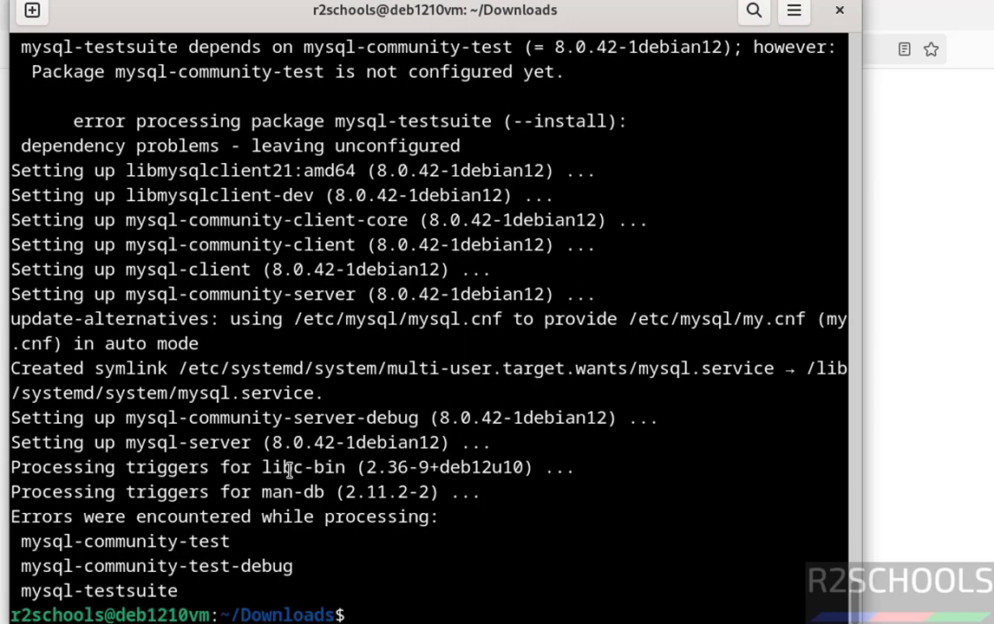
Verify mysql.service is active (running) with sudo systemctl status mysql, then clear the screen
{"action": "key", "text": "ctrl+l"}
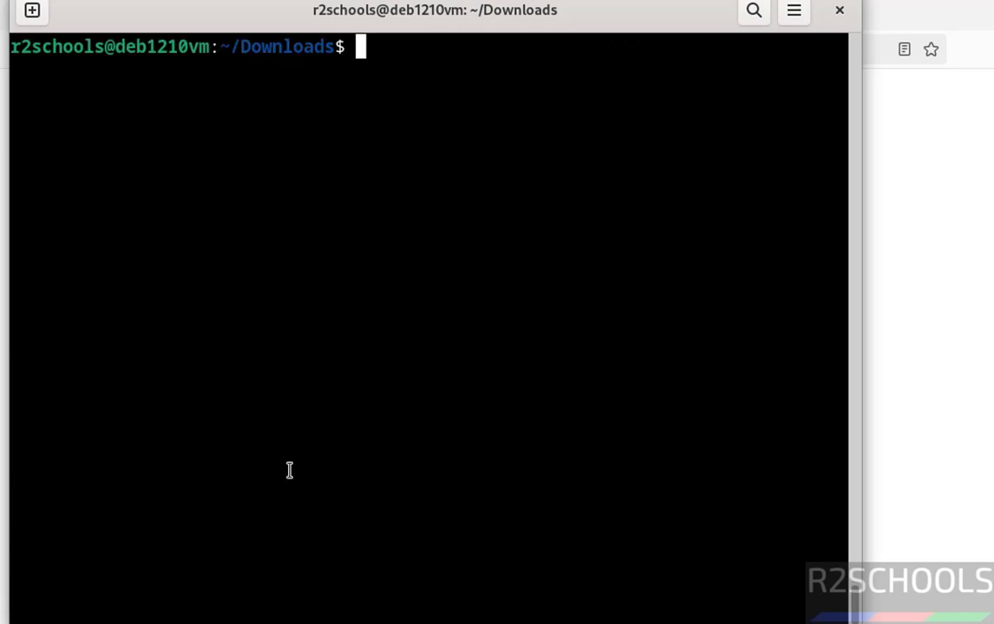
{"action": "type", "text": "sudo sys"}
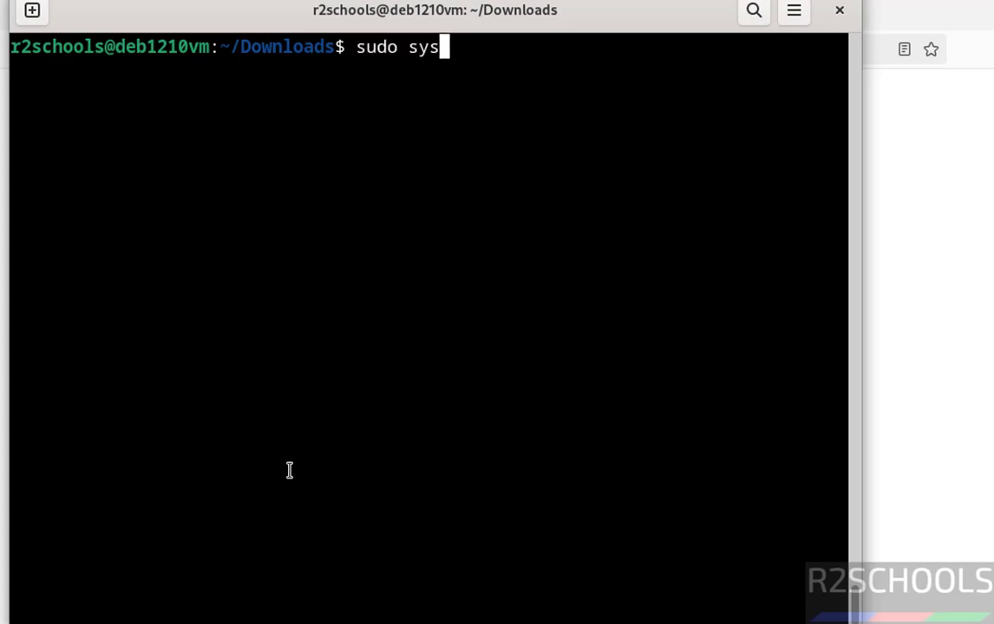
{"action": "type", "text": "temctl status mysql"}
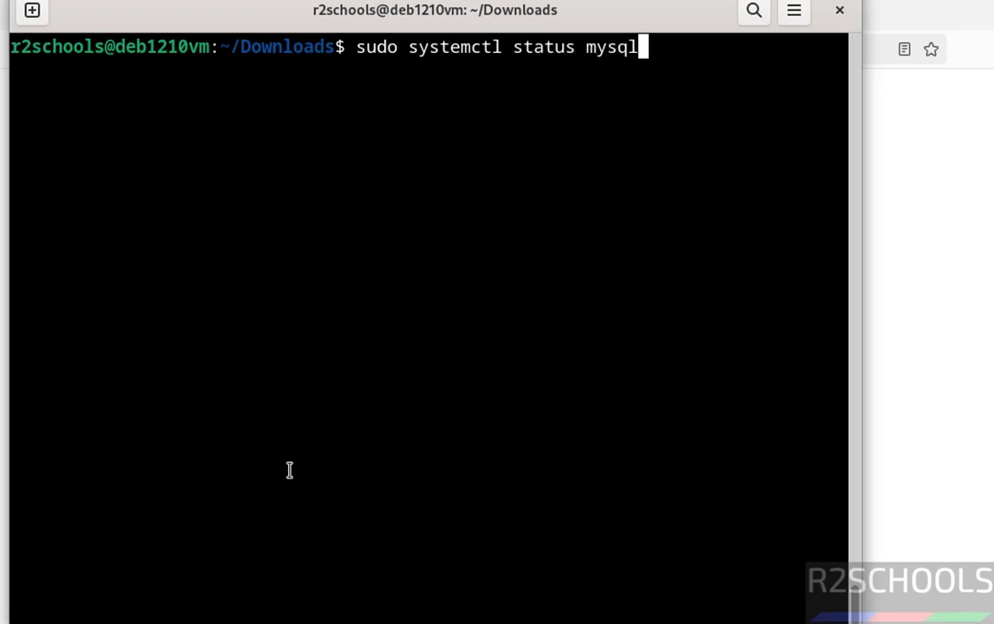
{"action": "key", "text": "Return"}
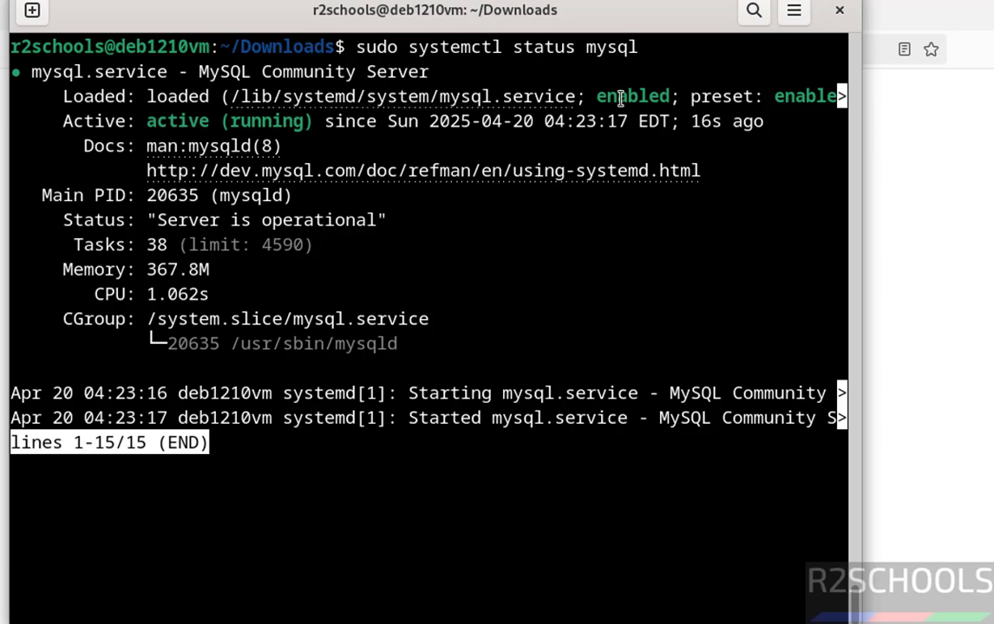
{"action": "key", "text": "q"}
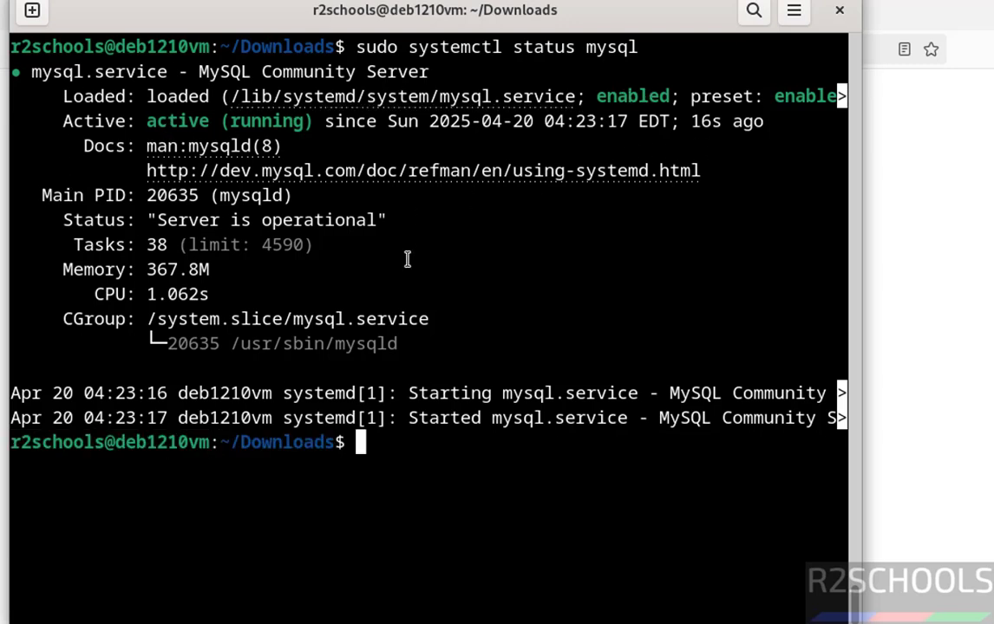
{"action": "key", "text": "ctrl+l"}
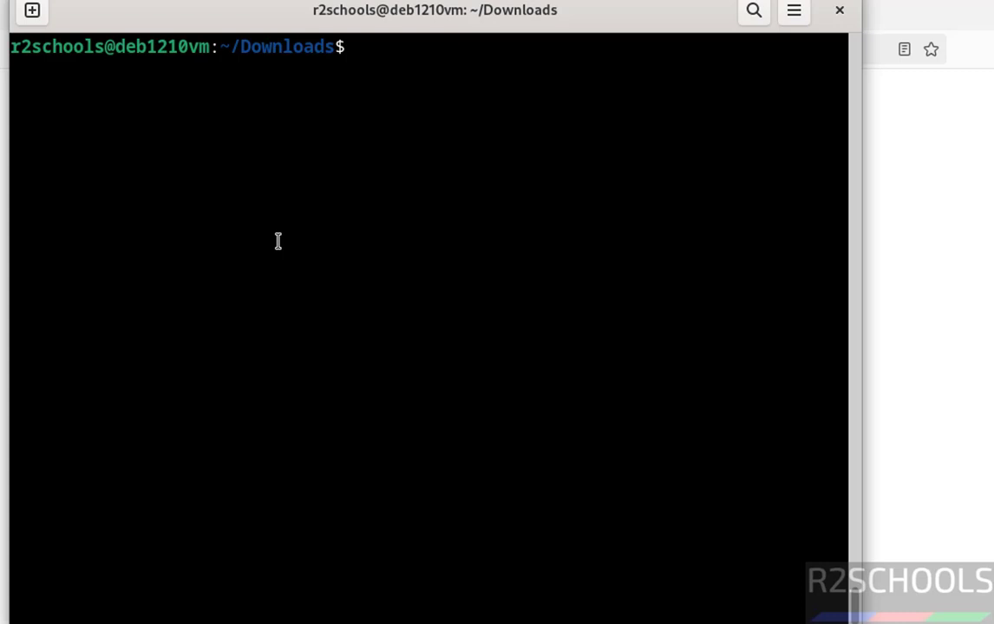
Log in with mysql -u root -p and highlight the 8.0.42 server version in the banner
{"action": "type", "text": "mysql -"}
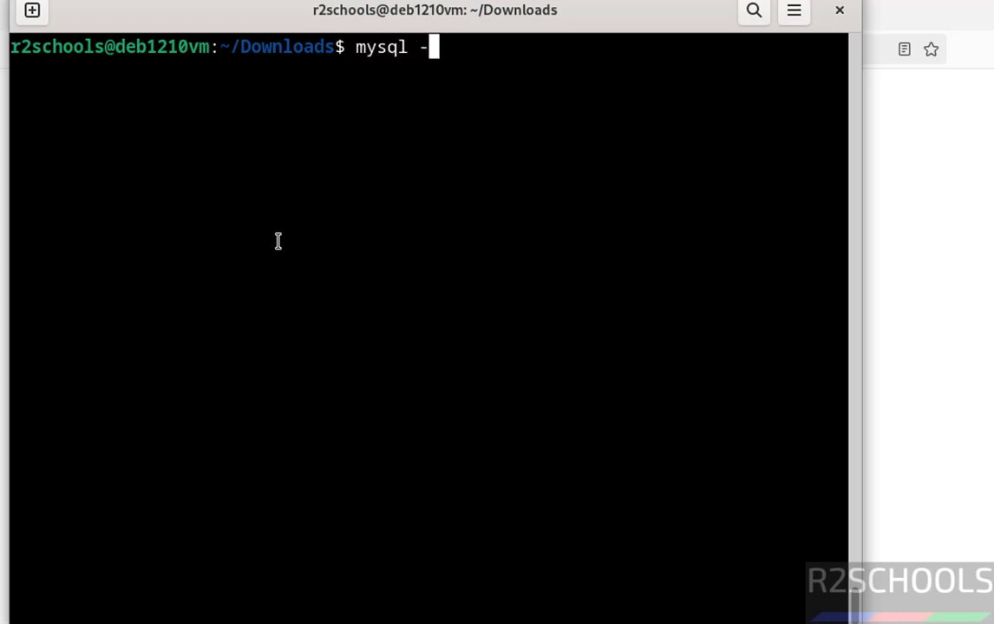
{"action": "type", "text": "u root -p"}
{"action": "key", "text": "Return"}
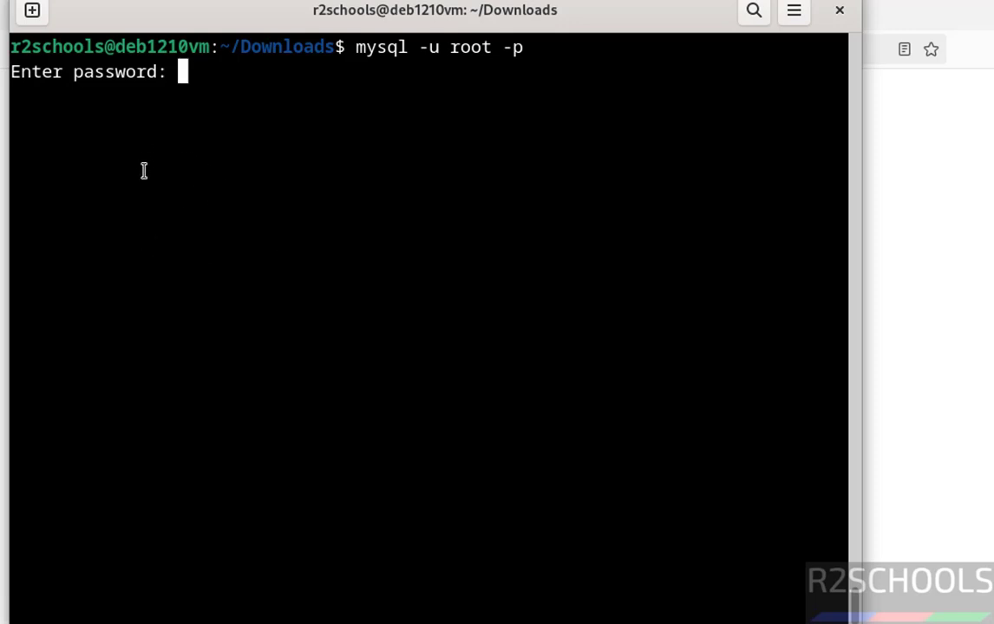
{"action": "key", "text": "Return"}
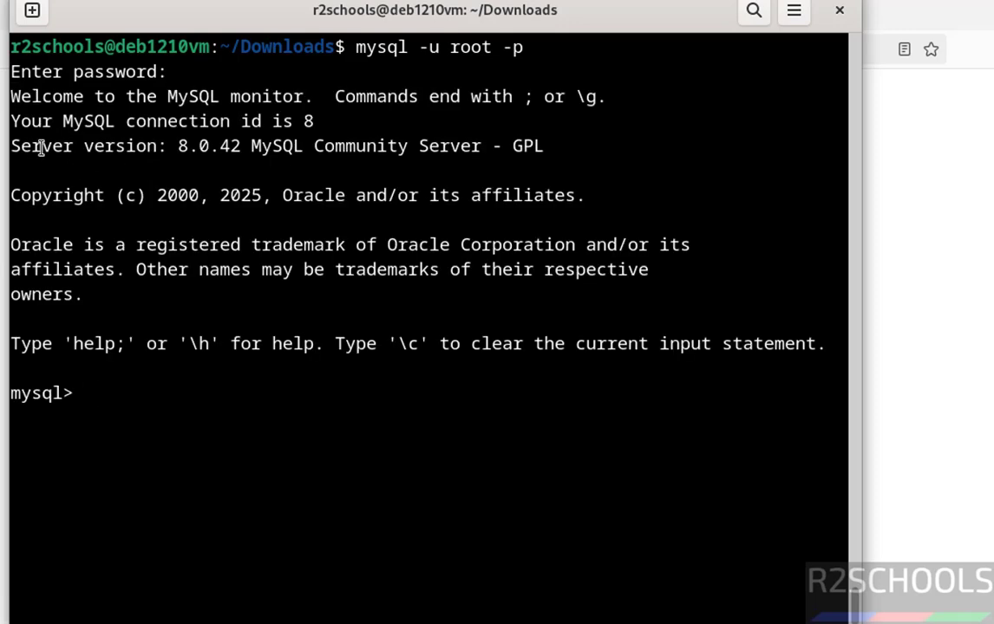
{"action": "double_click", "coordinate": [63, 145]}
{"action": "left_click_drag", "start_coordinate": [175, 146], "coordinate": [250, 143]}
{"action": "left_click", "coordinate": [328, 436]}
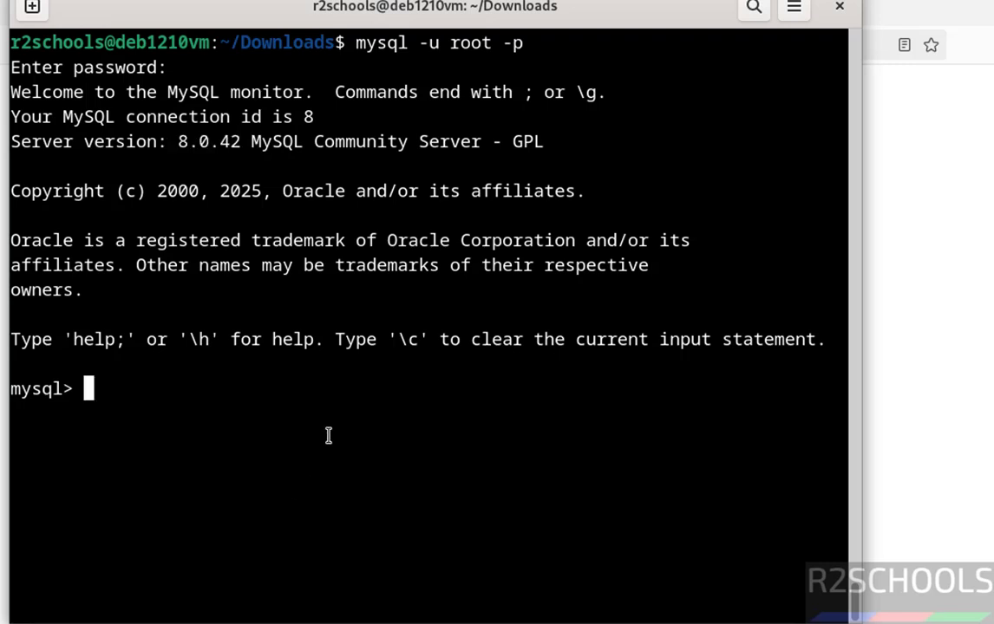
Run select version(); showing 8.0.42, then clear and run show databases;
{"action": "type", "text": "select "}
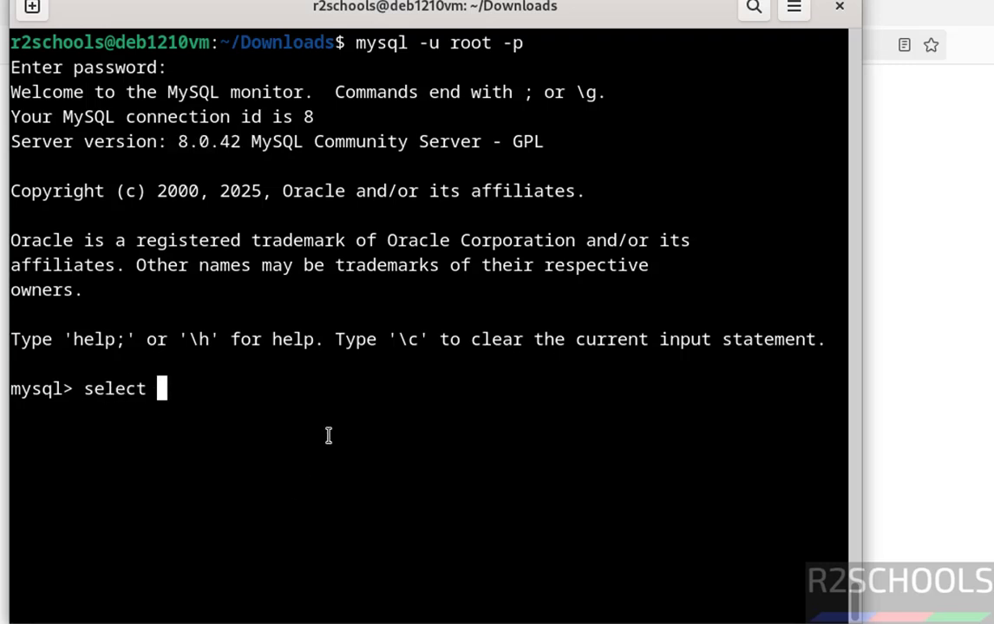
{"action": "type", "text": "version"}
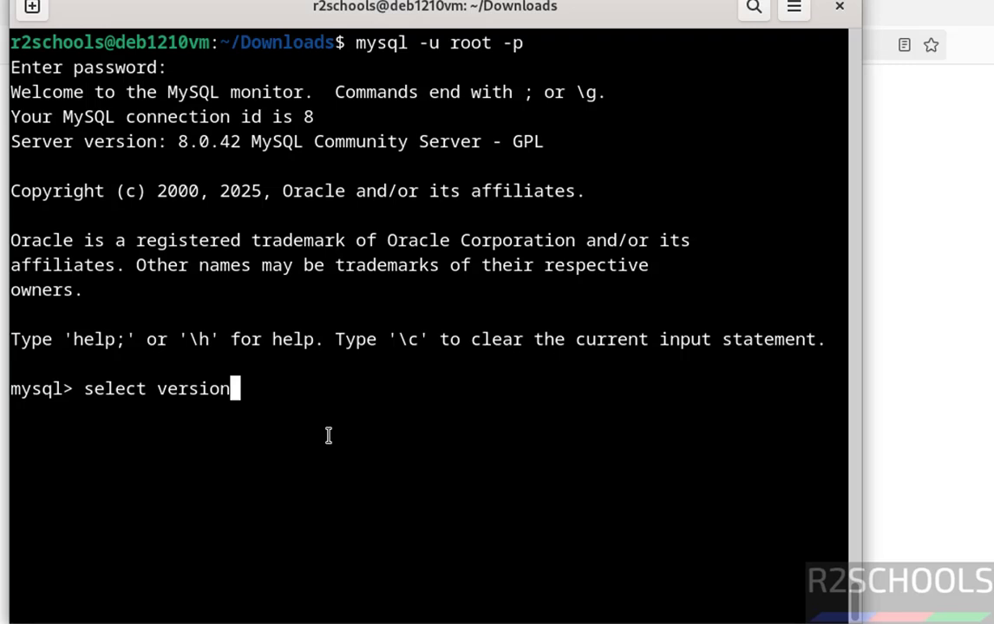
{"action": "type", "text": "();"}
{"action": "key", "text": "Return"}
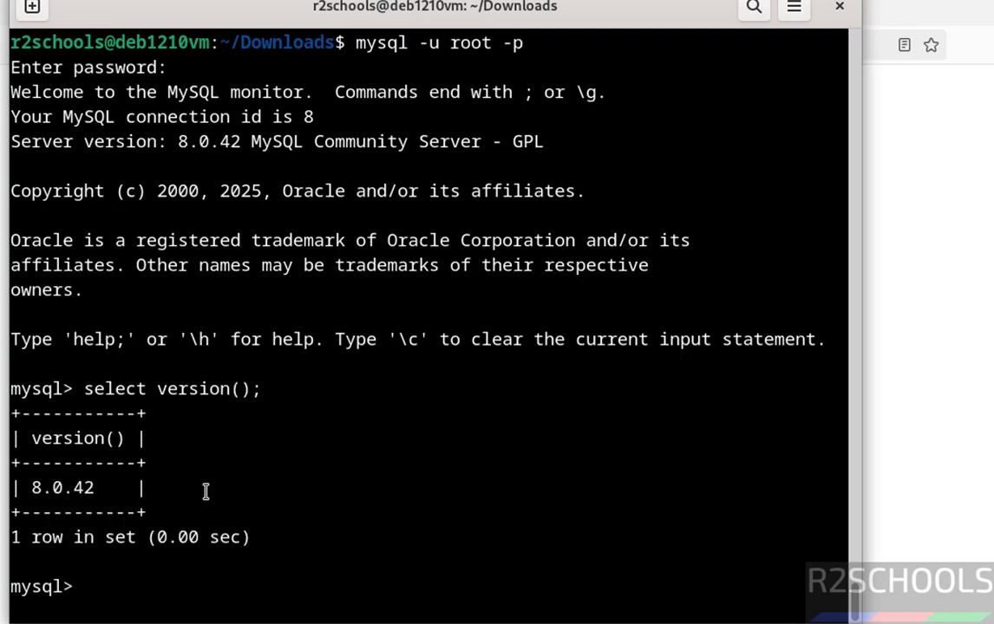
{"action": "left_click_drag", "start_coordinate": [29, 483], "coordinate": [102, 482]}
{"action": "left_click", "coordinate": [317, 454]}
{"action": "key", "text": "ctrl+l"}
{"action": "type", "text": "show databases;"}
{"action": "key", "text": "Return"}
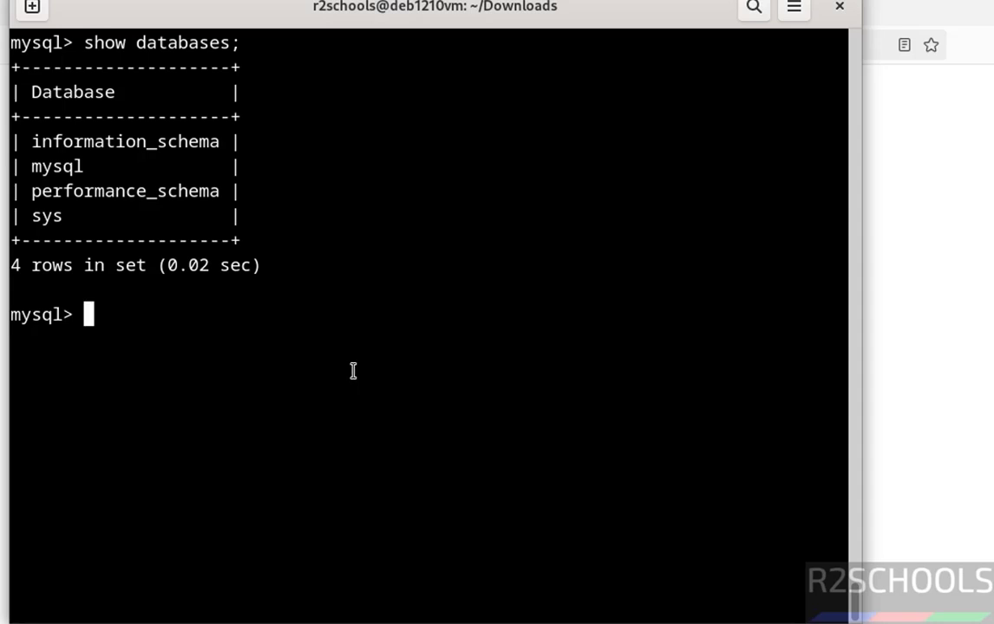
Create the database 'bank' and list databases to confirm it now exists
{"action": "type", "text": "create database bank;"}
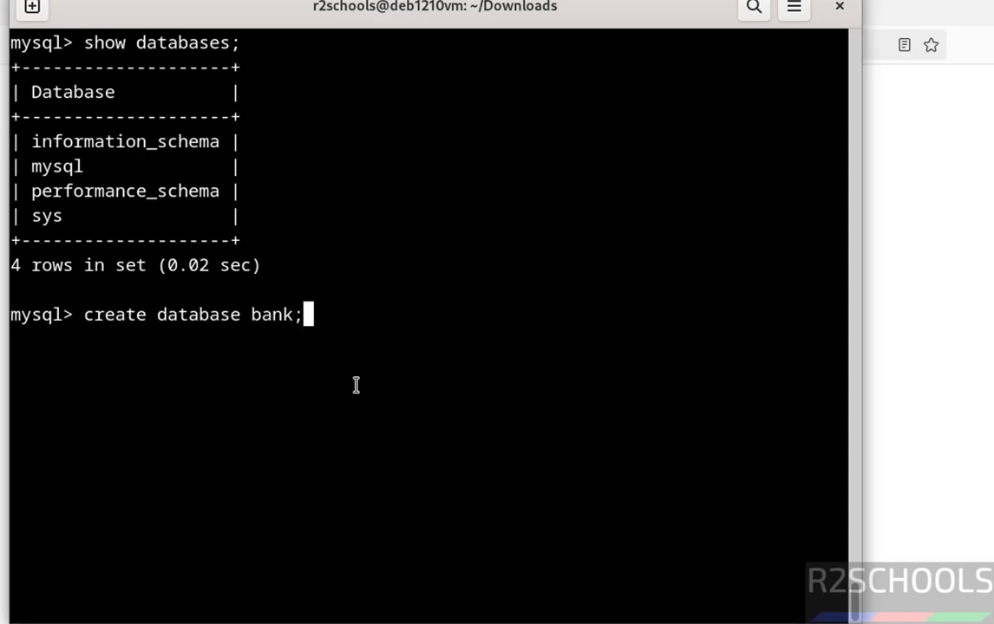
{"action": "key", "text": "Return"}
{"action": "type", "text": "s"}
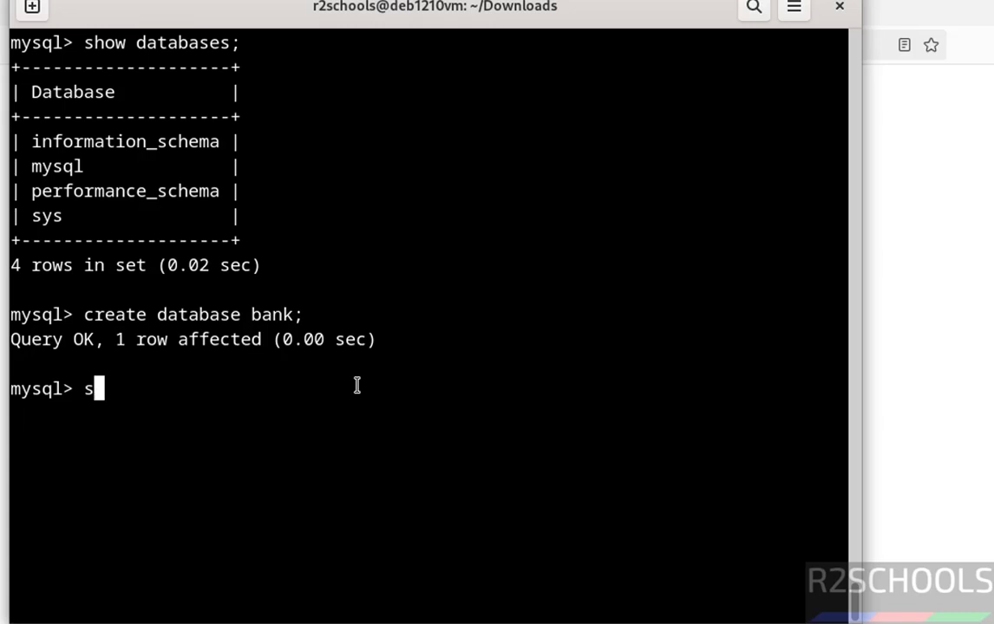
{"action": "type", "text": "how databases;"}
{"action": "key", "text": "Return"}
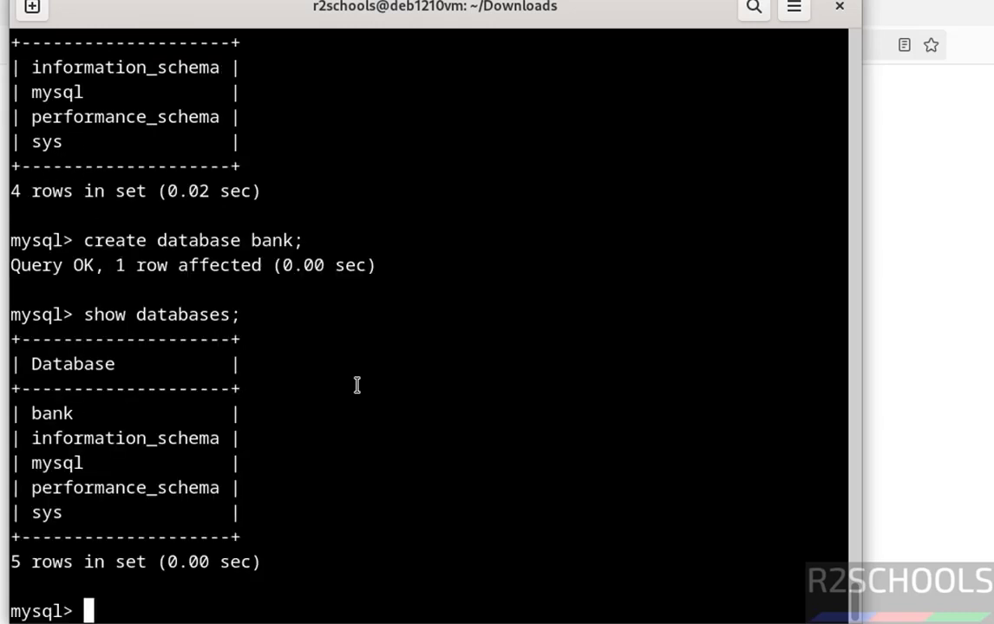
Select the bank database with use bank; and confirm show tables returns none
{"action": "type", "text": "c"}
{"action": "key", "text": "BackSpace"}
{"action": "type", "text": "use bank"}
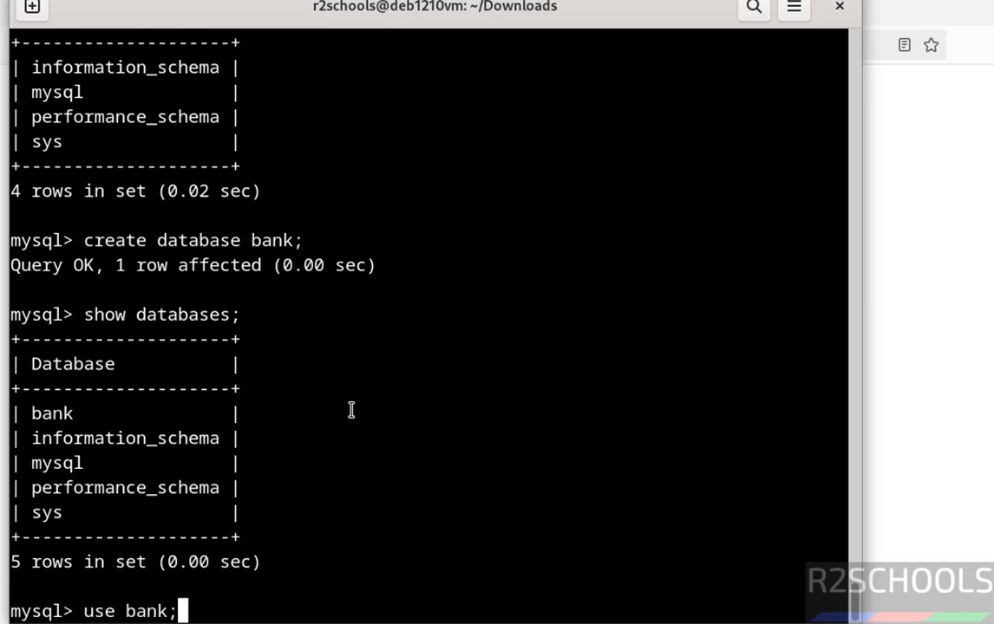
{"action": "type", "text": ";"}
{"action": "key", "text": "Return"}
{"action": "type", "text": "show tables;"}
{"action": "key", "text": "Return"}
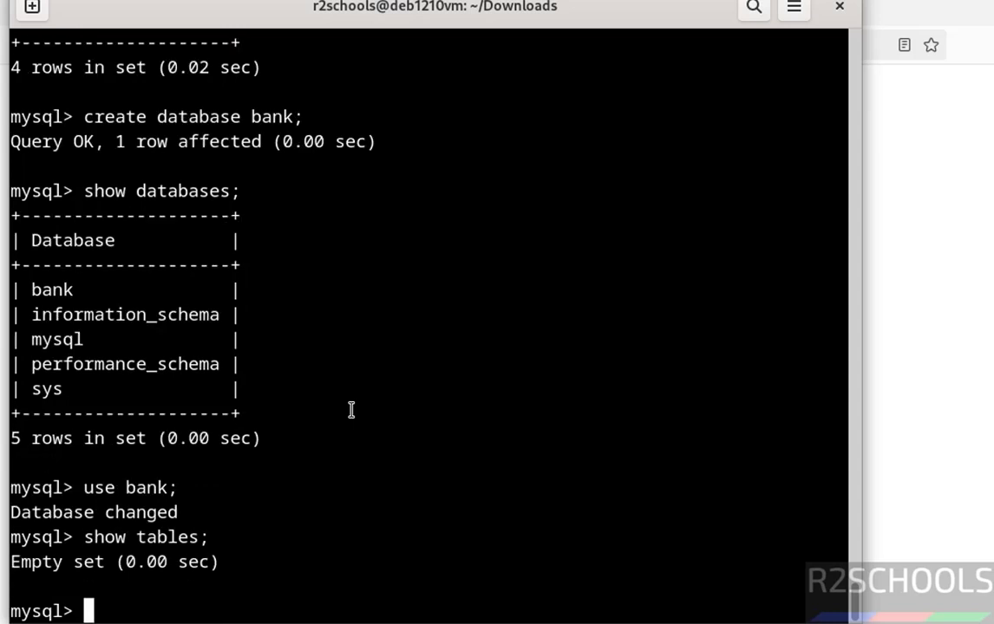
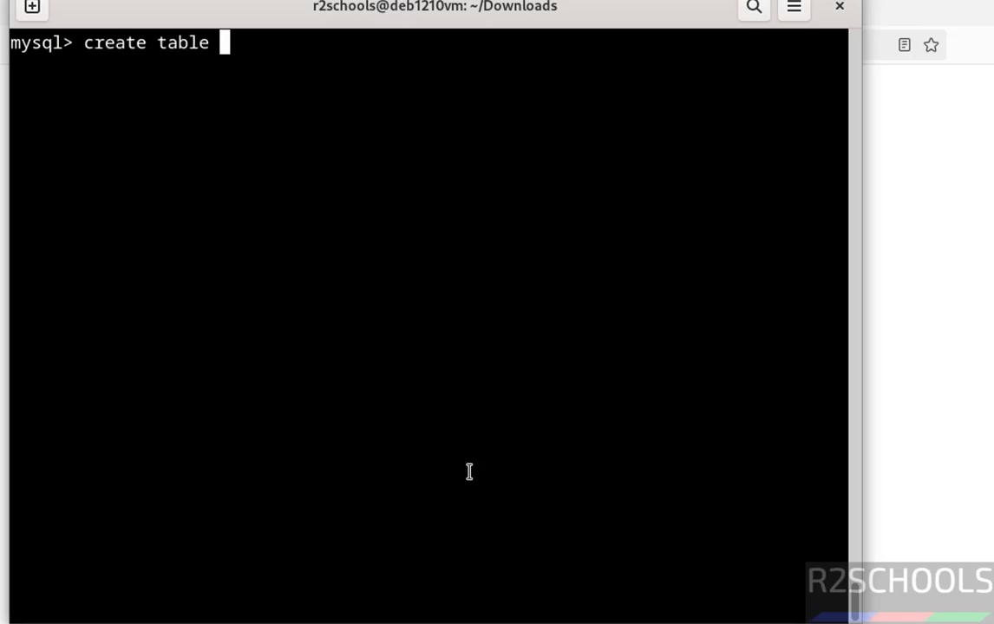
Create the customer table (cno int primary key, cname varchar(100) not null) and list the tables to confirm it
{"action": "type", "text": "customer"}
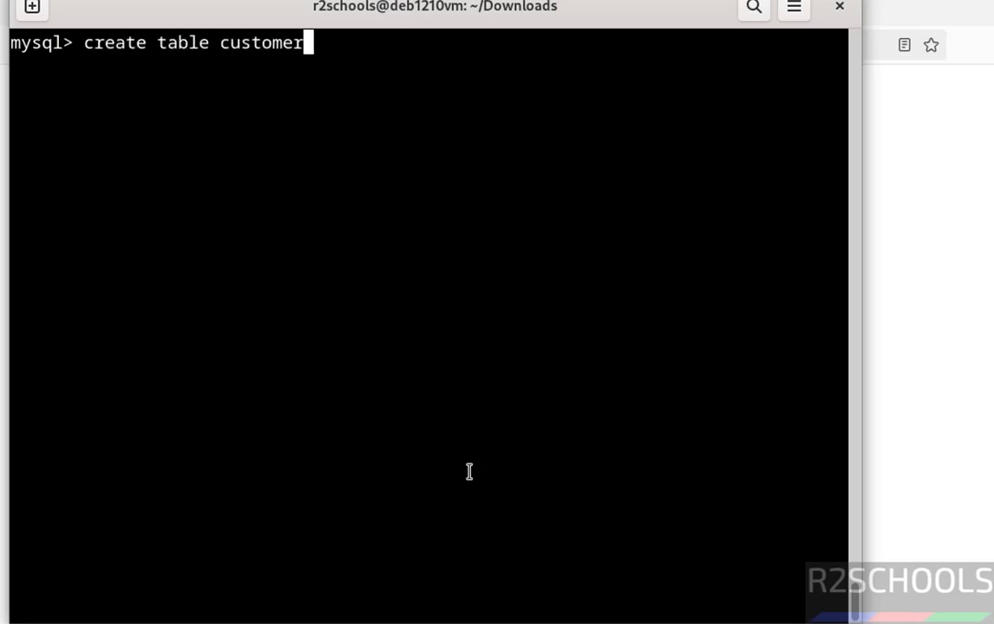
{"action": "type", "text": "(cno int "}
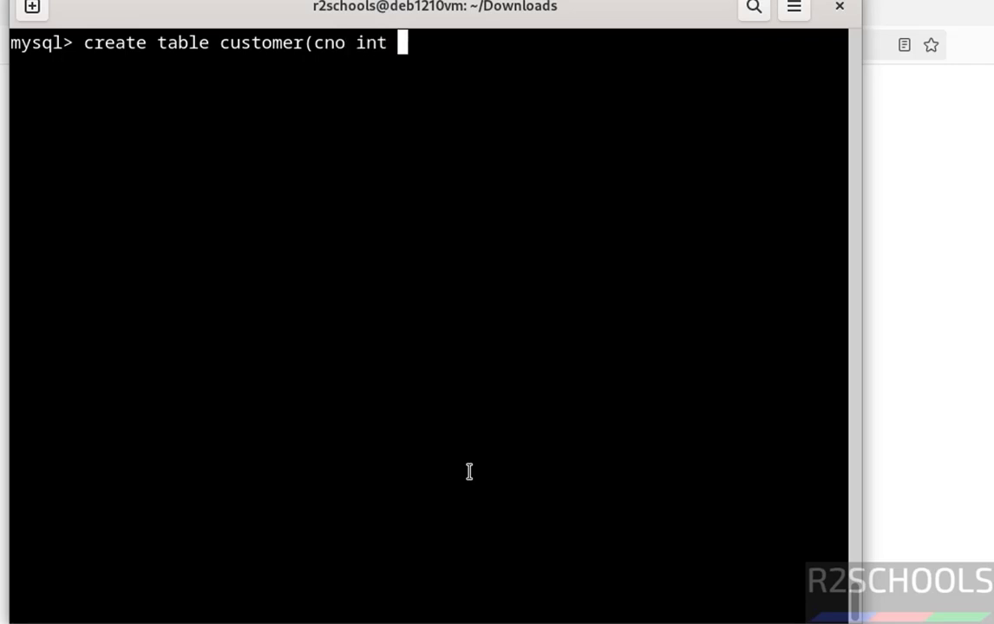
{"action": "type", "text": "primary"}
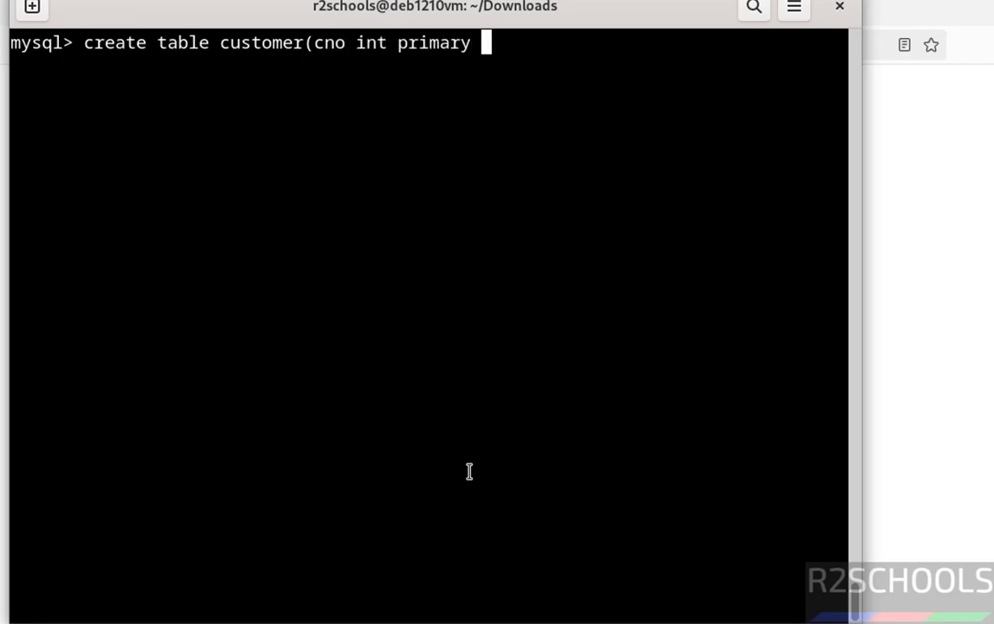
{"action": "type", "text": " key, cnamev"}
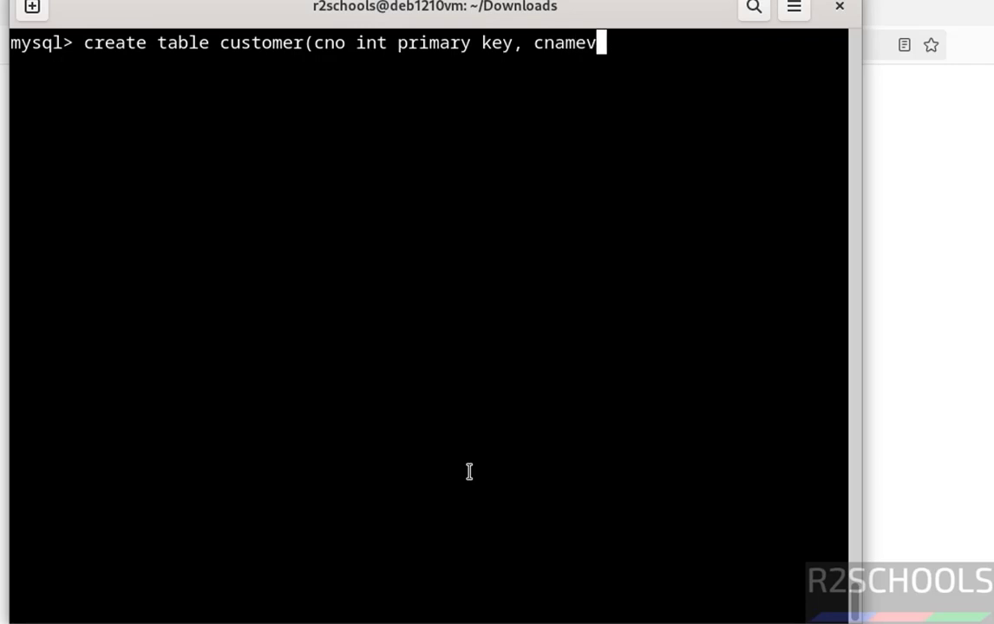
{"action": "key", "text": "BackSpace"}
{"action": "type", "text": "varchar"}
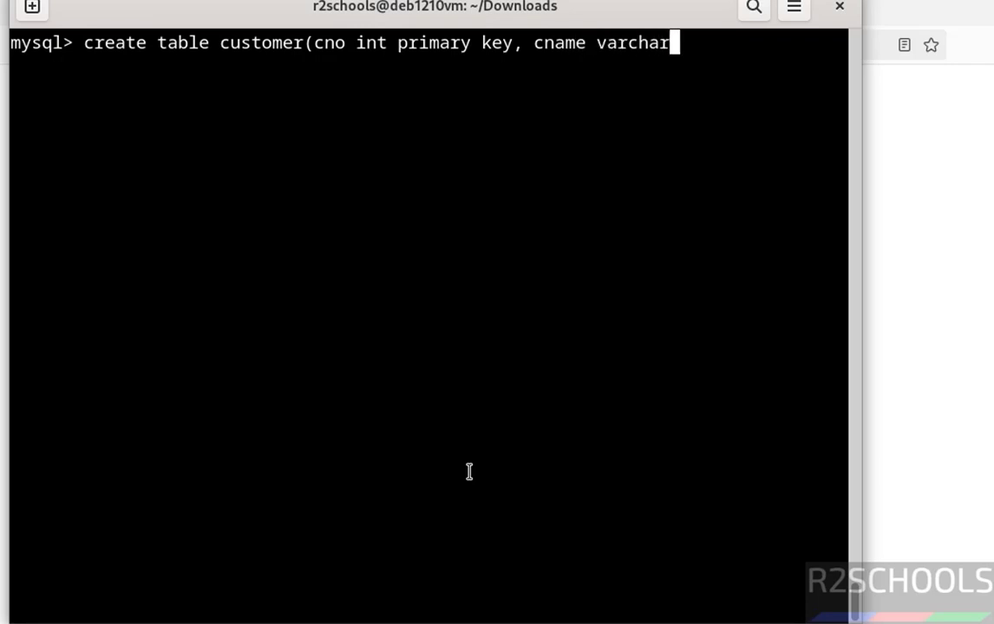
{"action": "type", "text": "(100) not "}
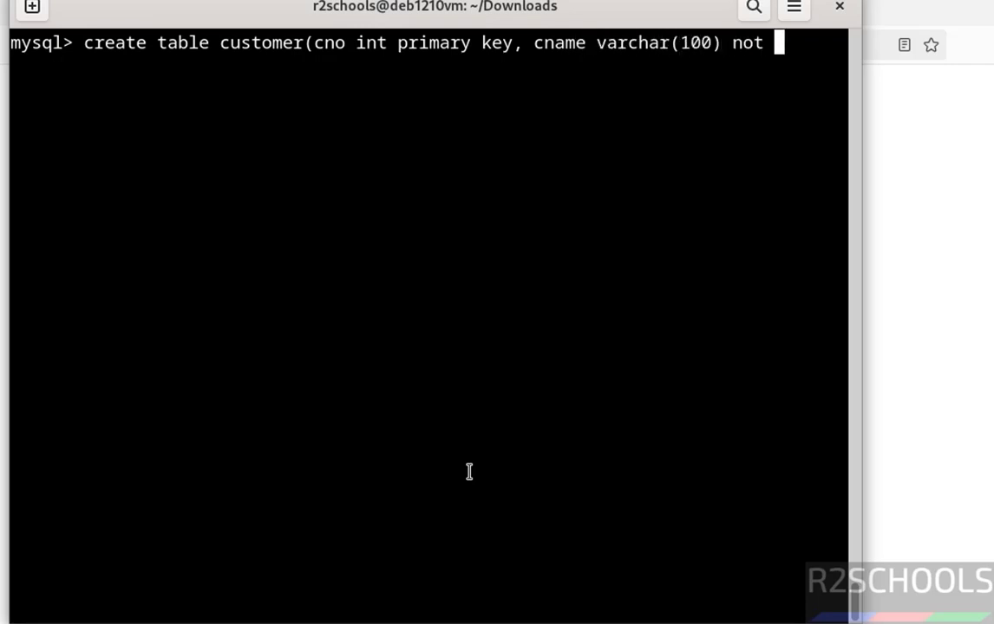
{"action": "type", "text": "null);"}
{"action": "key", "text": "Return"}
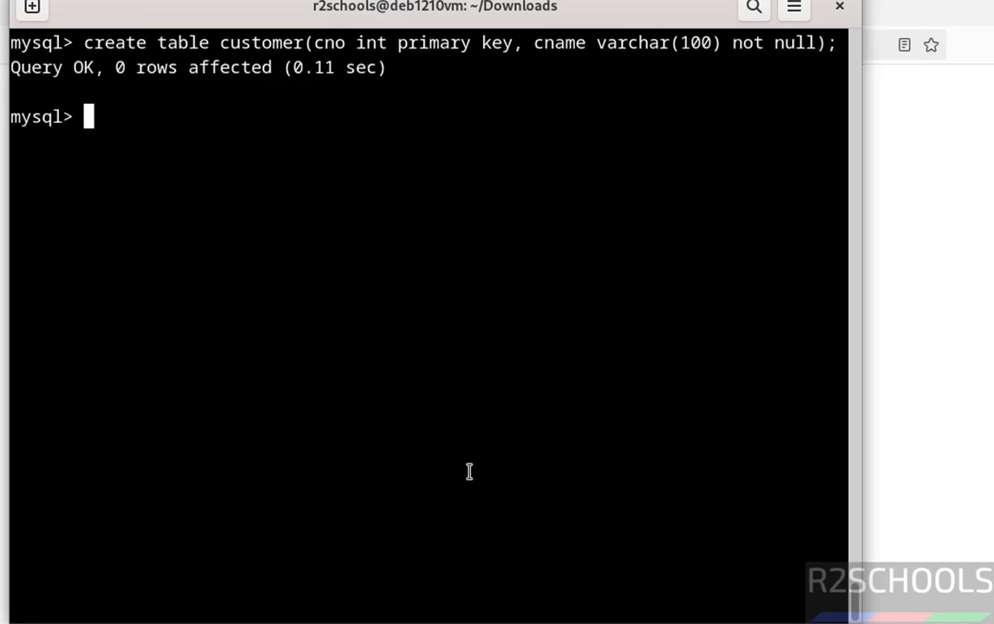
{"action": "key", "text": "Up"}
{"action": "key", "text": "Up"}
{"action": "key", "text": "Return"}
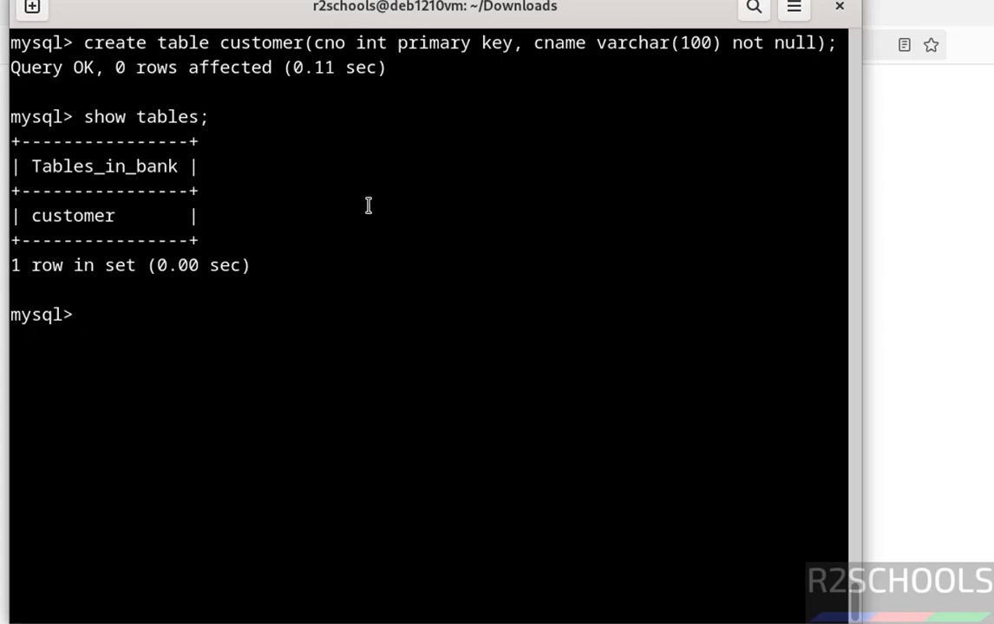
Insert customer rows 100 and 101, each with a customer name, into the customer table
{"action": "type", "text": "insert "}
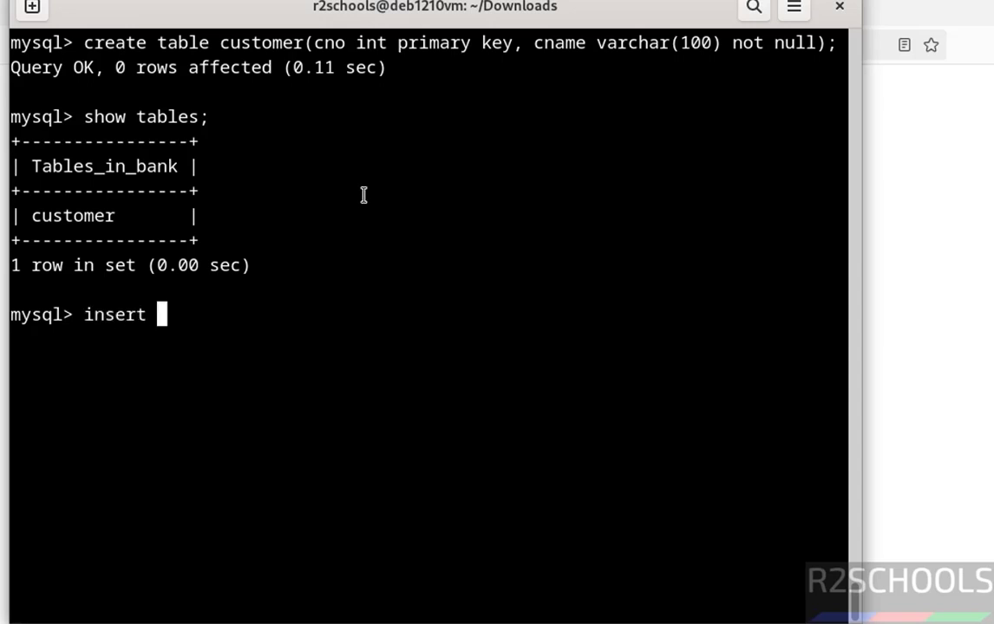
{"action": "type", "text": "into "}
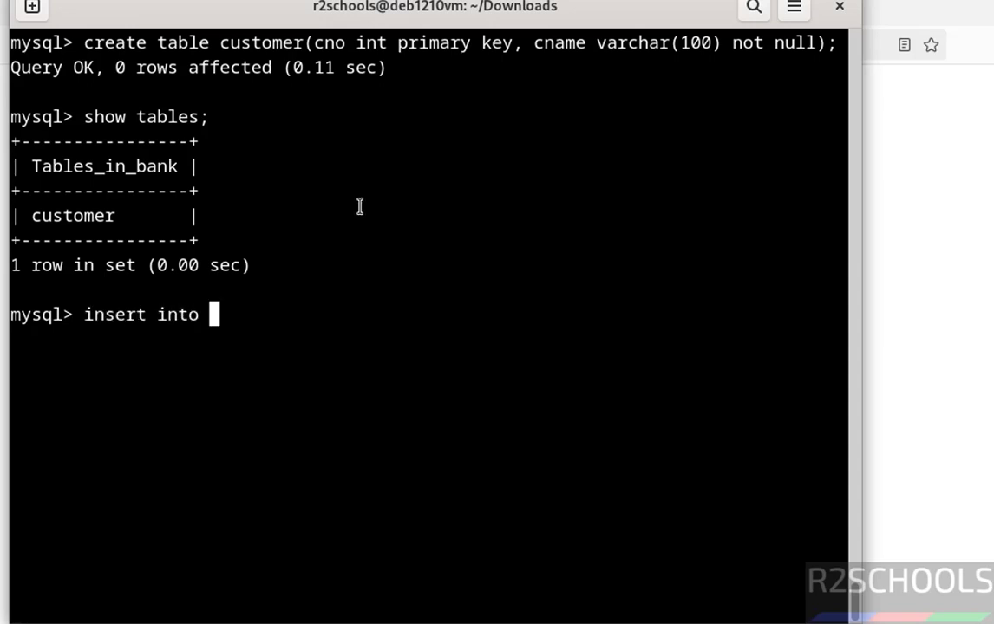
{"action": "type", "text": "customer value"}
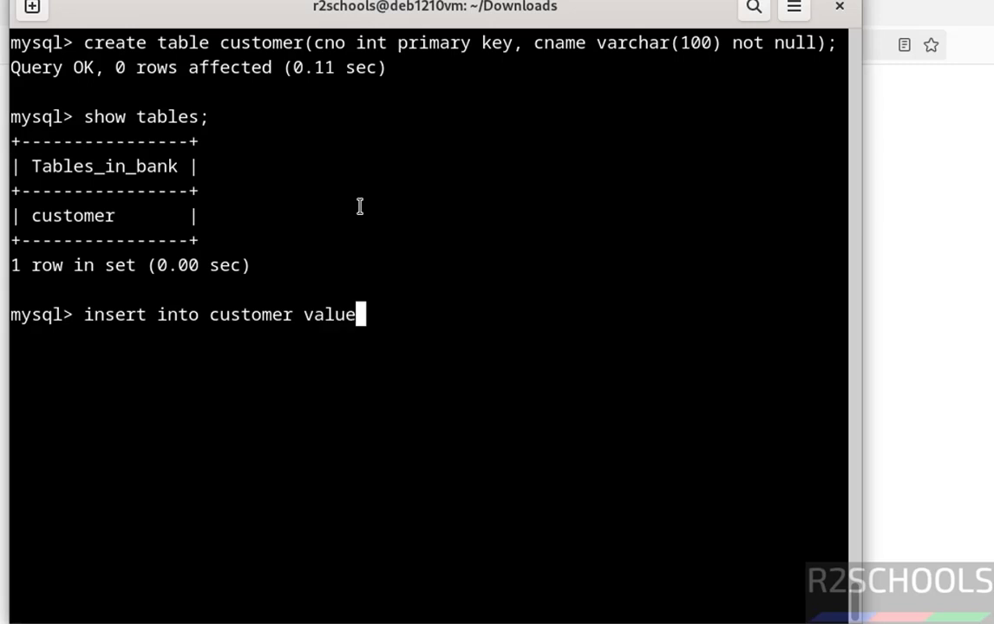
{"action": "type", "text": "s(100,'Dav"}
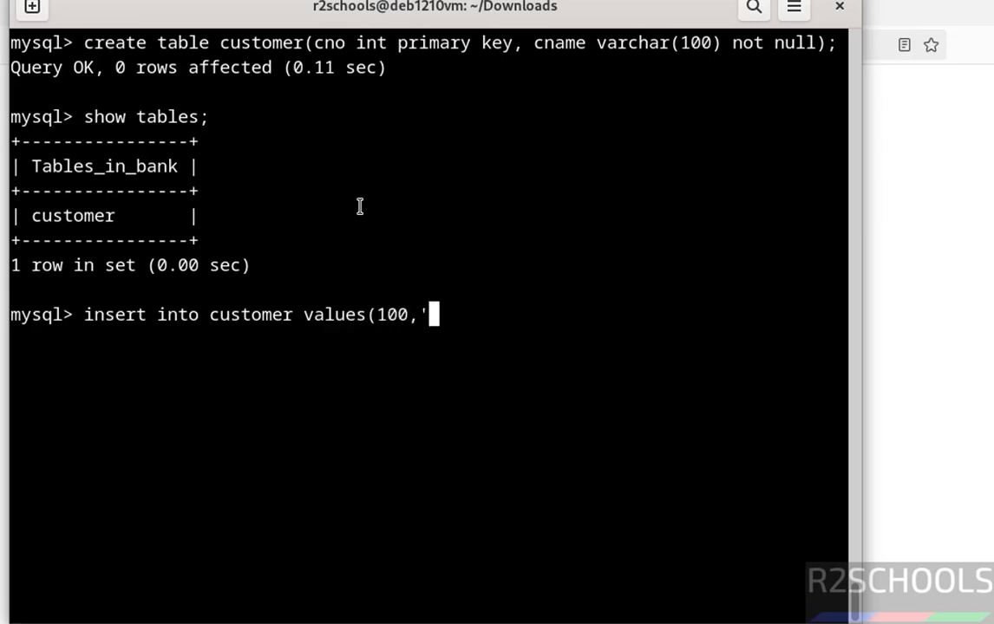
{"action": "type", "text": "id');"}
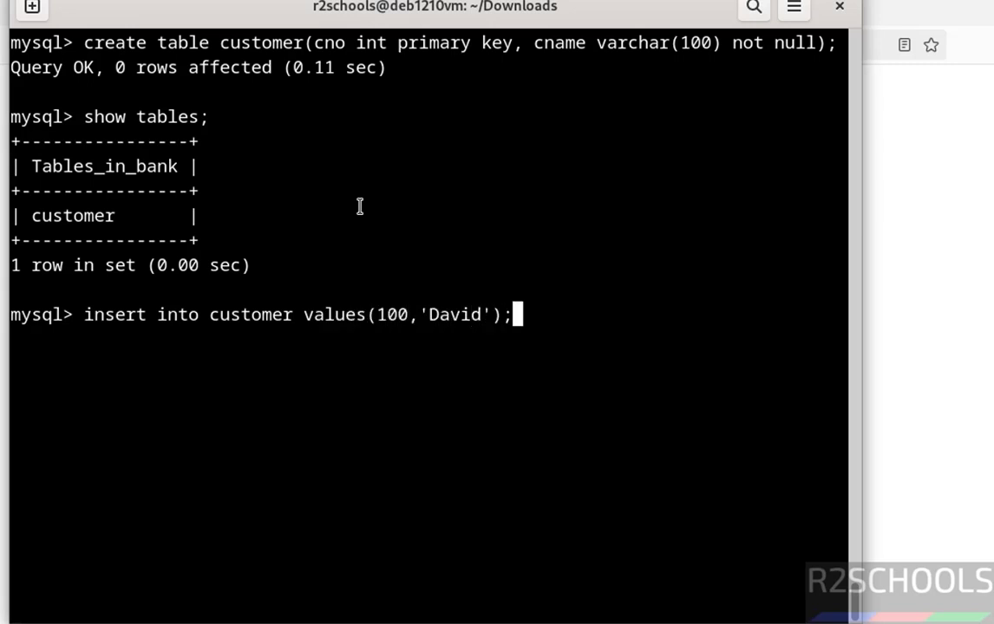
{"action": "key", "text": "Return"}
{"action": "key", "text": "Up"}
{"action": "key", "text": "Left"}
{"action": "key", "text": "Left"}
{"action": "key", "text": "Left"}
{"action": "key", "text": "Left"}
{"action": "key", "text": "Left"}
{"action": "key", "text": "Left"}
{"action": "key", "text": "Left"}
{"action": "key", "text": "Left"}
{"action": "key", "text": "Left"}
{"action": "key", "text": "Left"}
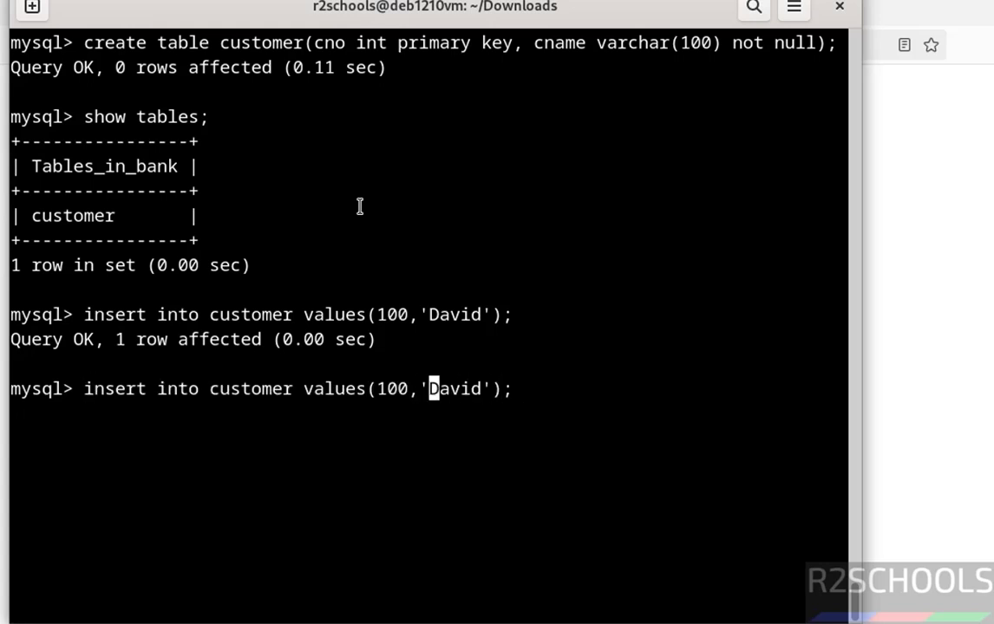
{"action": "key", "text": "BackSpace"}
{"action": "type", "text": "1"}
{"action": "key", "text": "Right"}
{"action": "key", "text": "Right"}
{"action": "key", "text": "Delete"}
{"action": "key", "text": "Delete"}
{"action": "key", "text": "Delete"}
{"action": "key", "text": "Delete"}
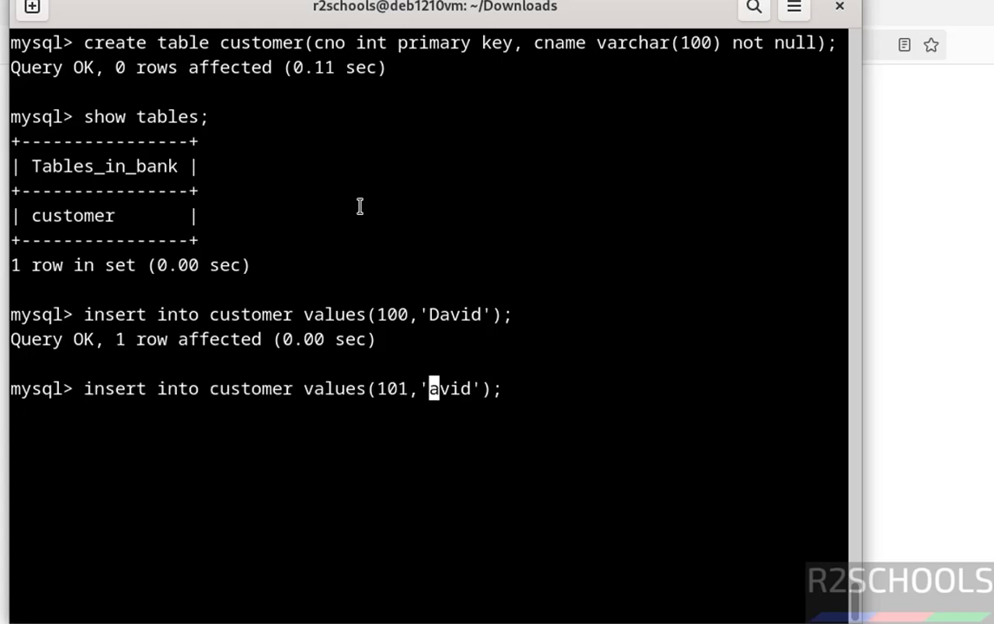
{"action": "type", "text": "James"}
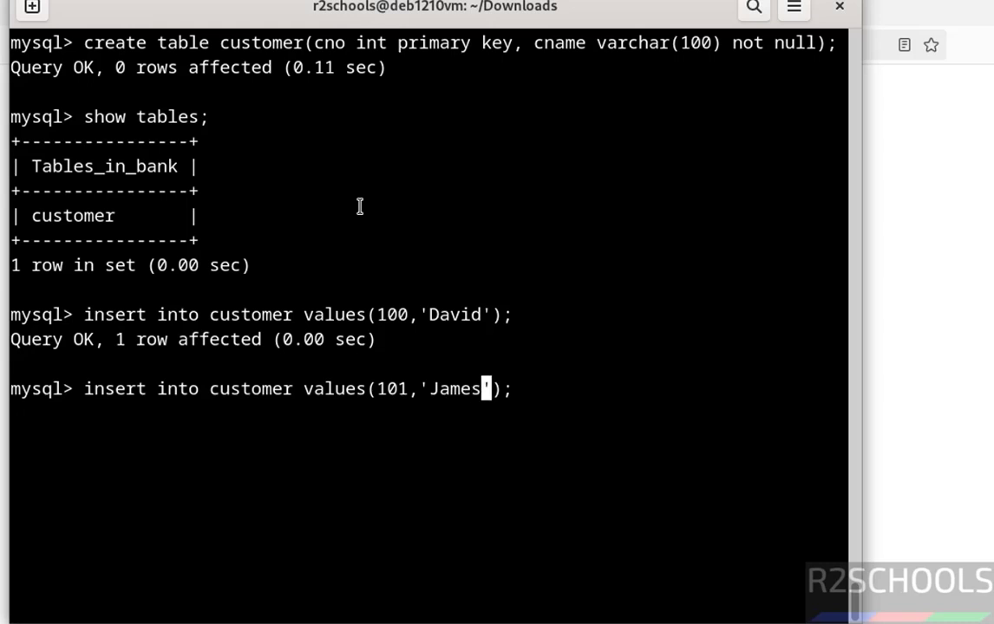
{"action": "key", "text": "Return"}
Verify both rows with SELECT * FROM customer; and clear the screen
{"action": "type", "text": "selec"}
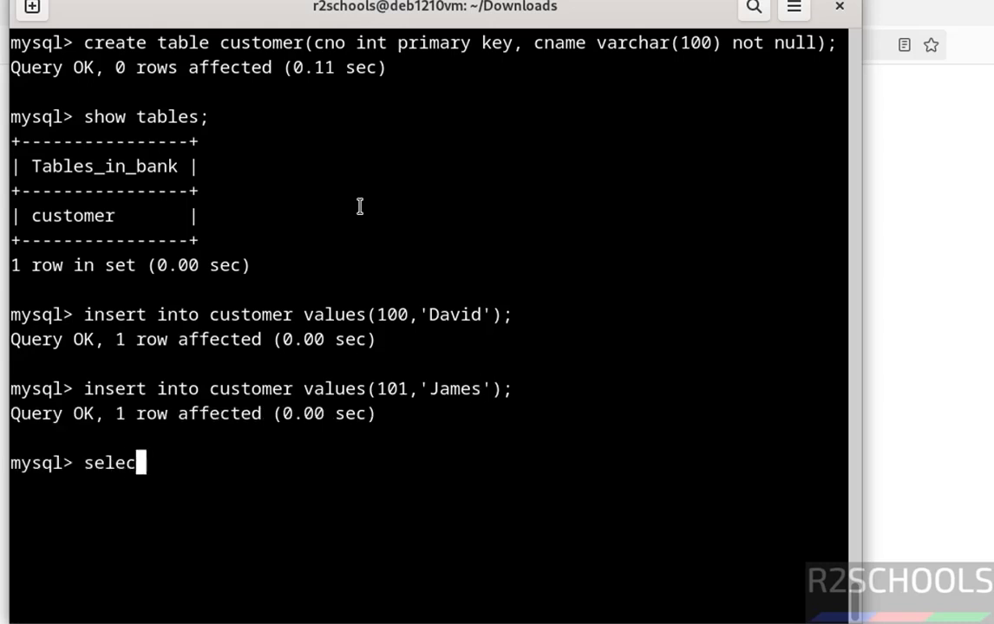
{"action": "type", "text": "t * from cusro"}
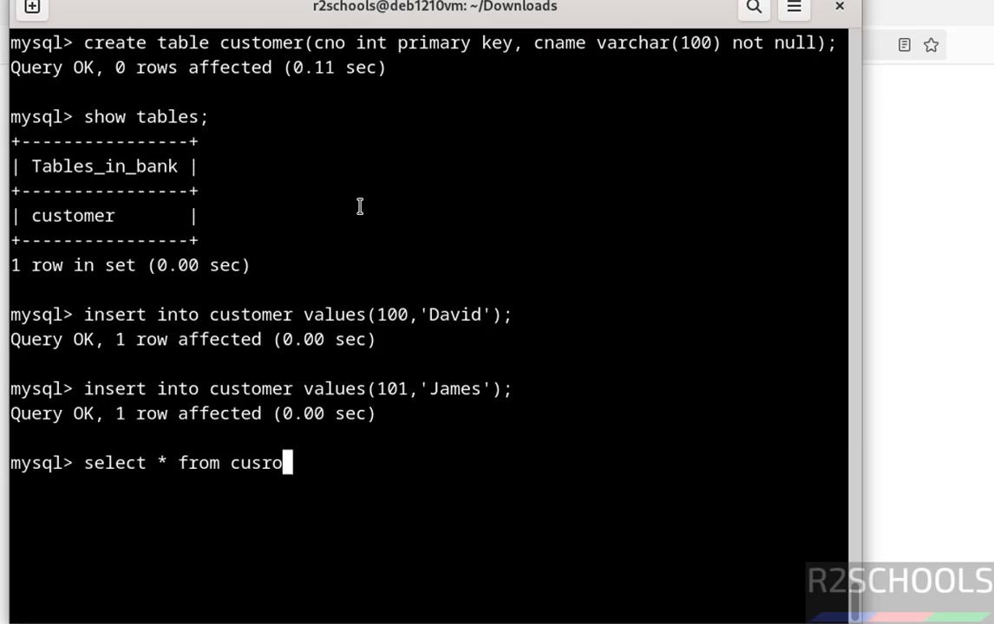
{"action": "key", "text": "BackSpace"}
{"action": "type", "text": "tomer;"}
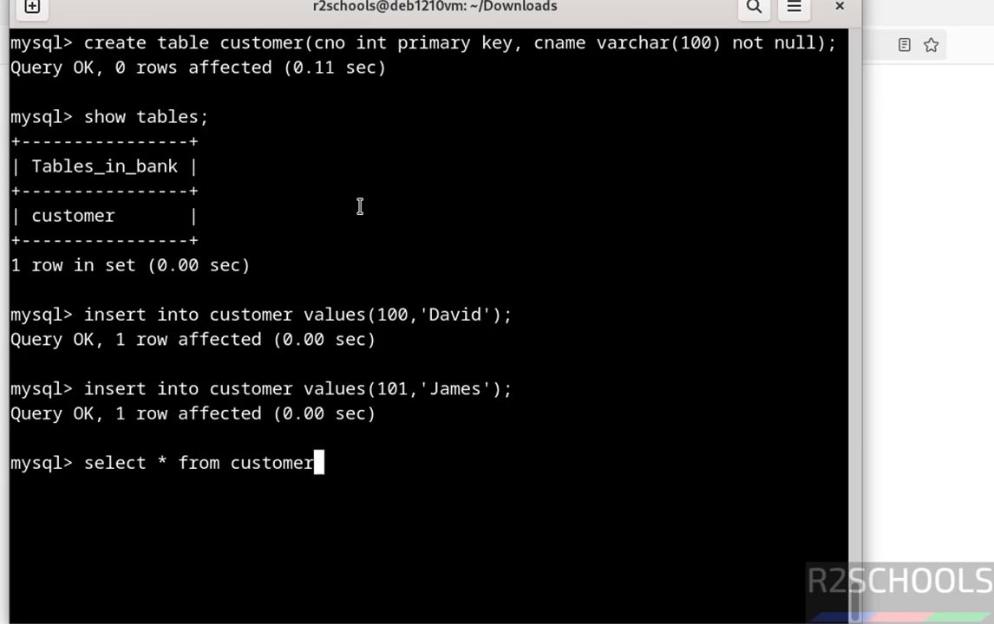
{"action": "key", "text": "Return"}
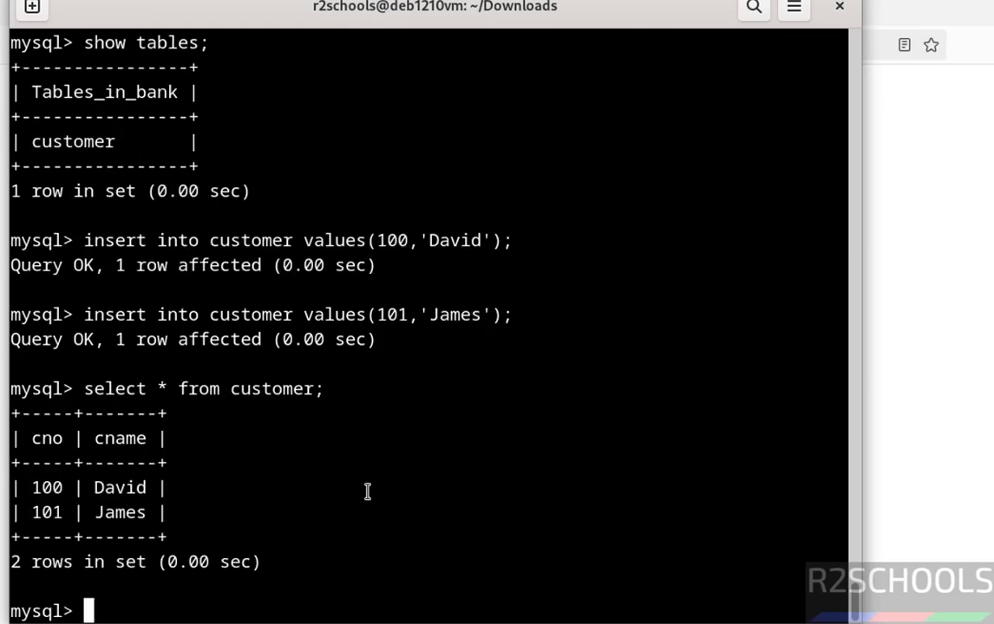
{"action": "key", "text": "ctrl+l"}
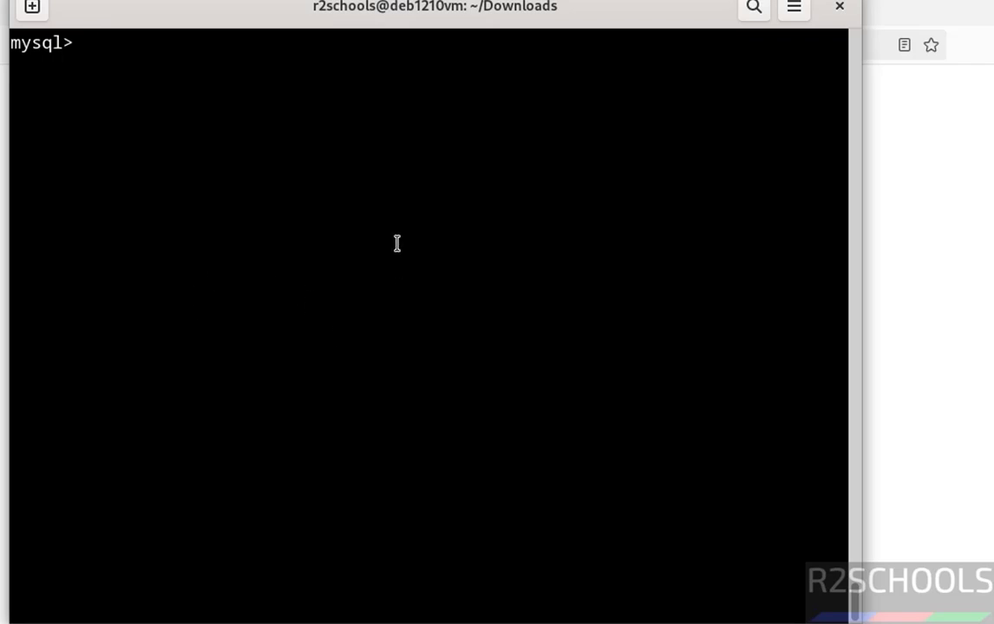
List the existing MySQL accounts with SELECT user FROM mysql.user; after SHOW USERS fails
{"action": "type", "text": "show us"}
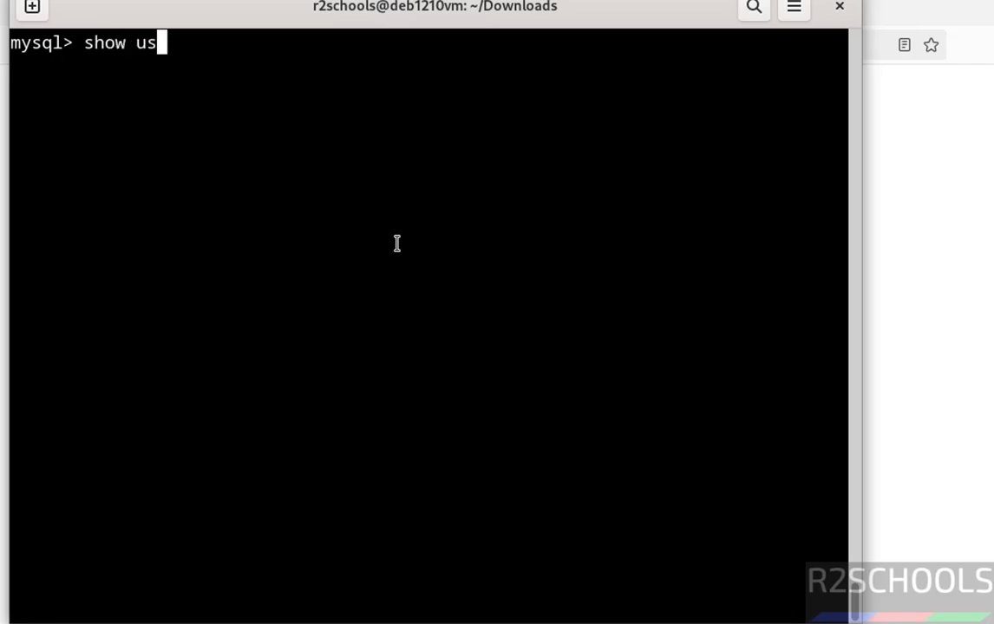
{"action": "type", "text": "ers;"}
{"action": "key", "text": "Return"}
{"action": "type", "text": "sele"}
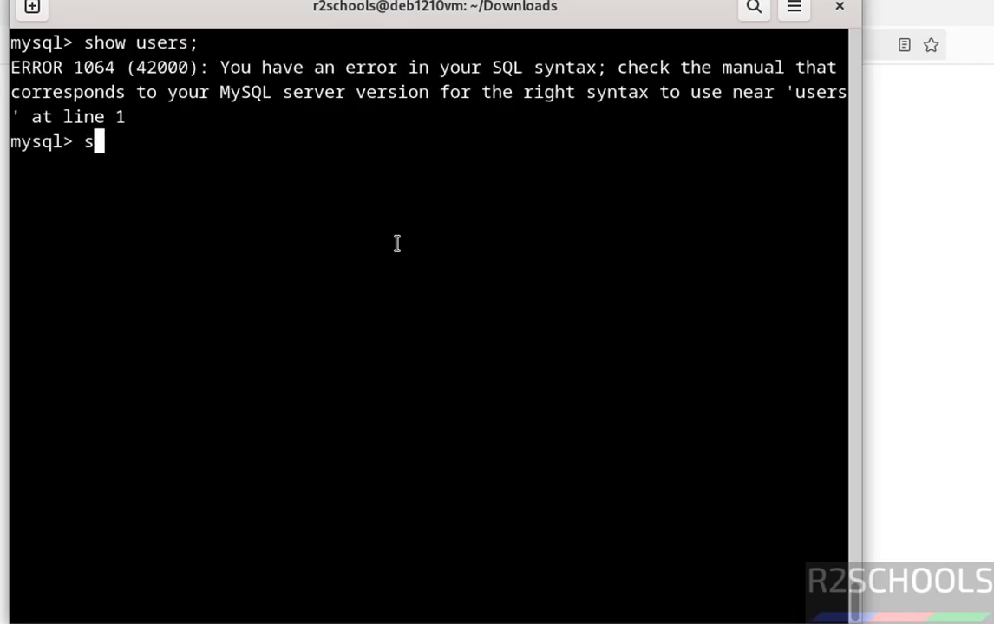
{"action": "type", "text": "ct "}
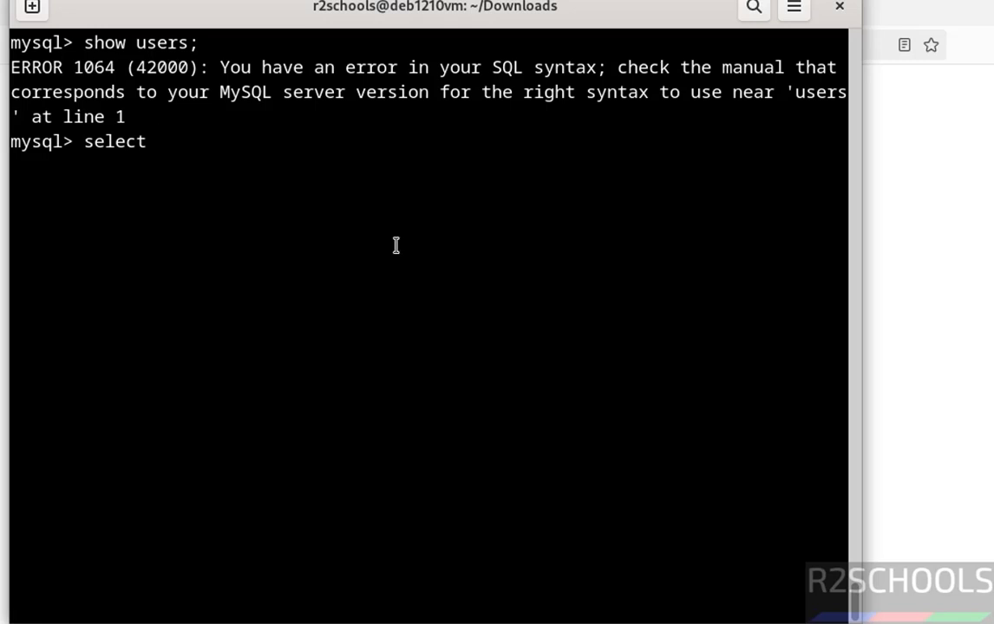
{"action": "type", "text": "user from "}
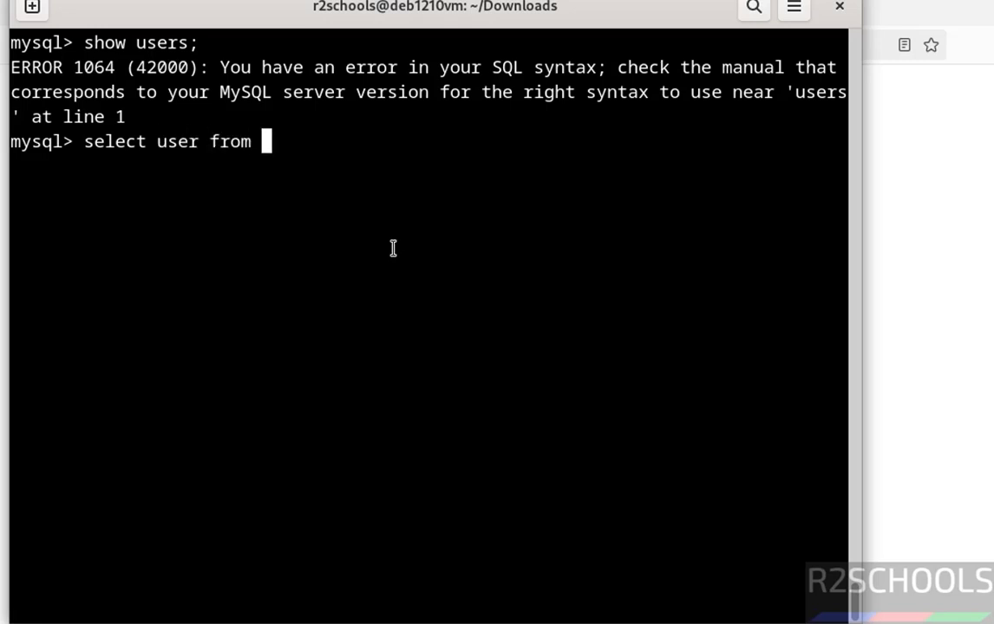
{"action": "type", "text": "mysql.user;"}
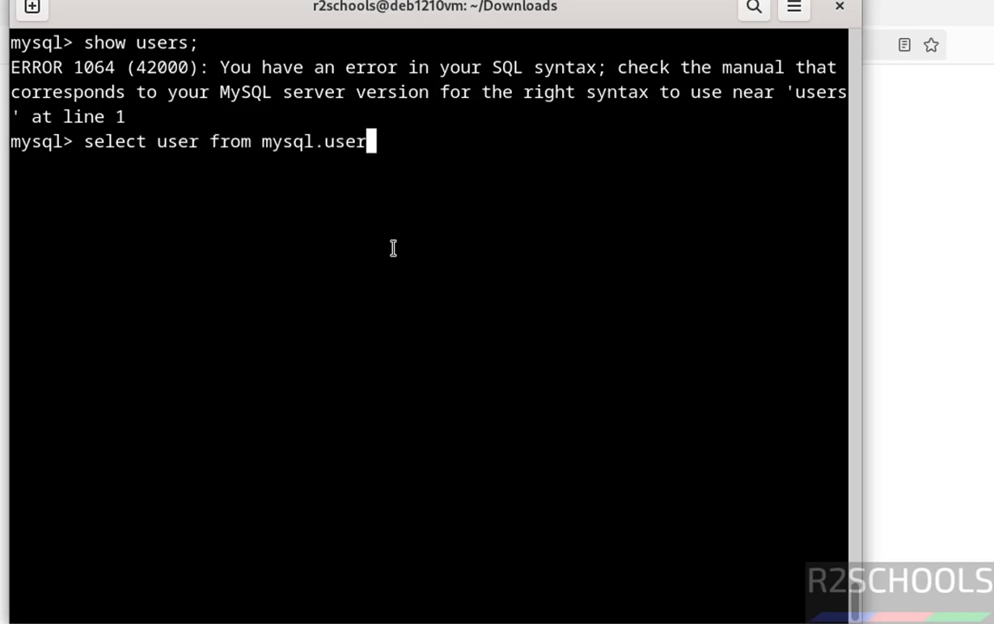
{"action": "key", "text": "Return"}
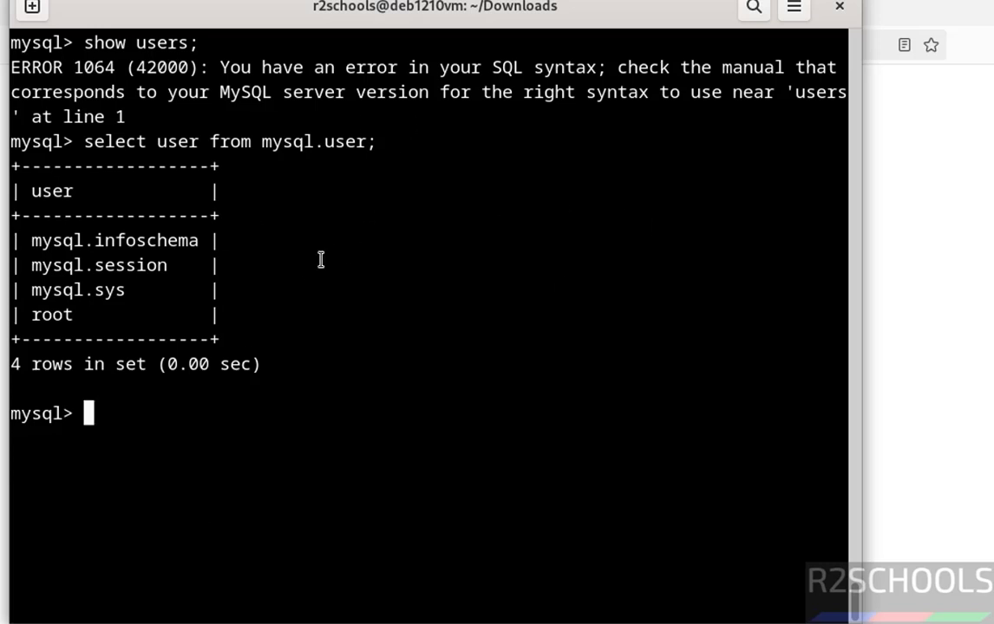
Create a new MySQL user with a password and re-list the users to confirm five accounts
{"action": "type", "text": "create use"}
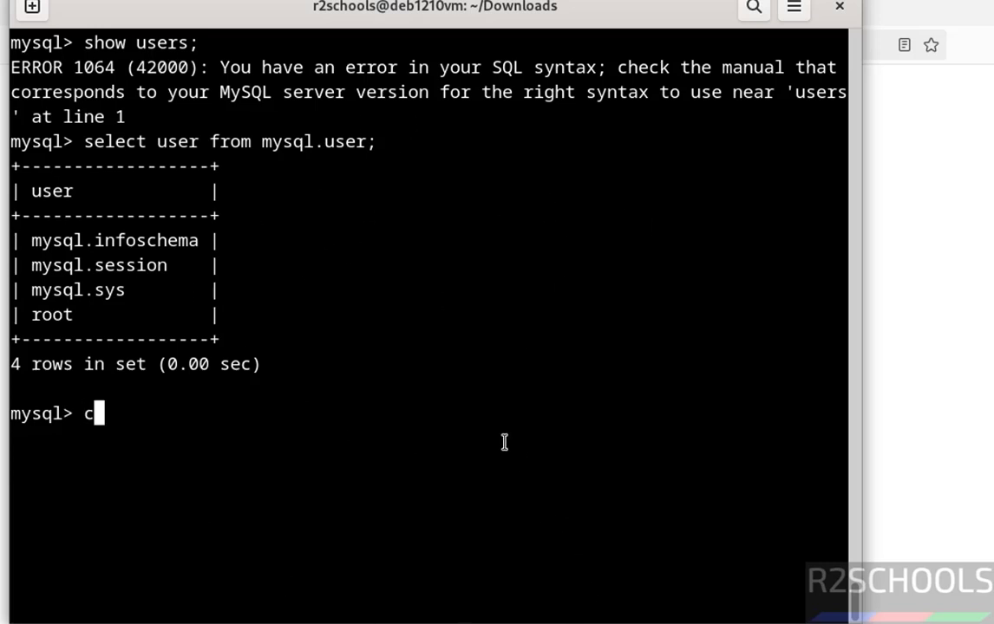
{"action": "type", "text": "r "}
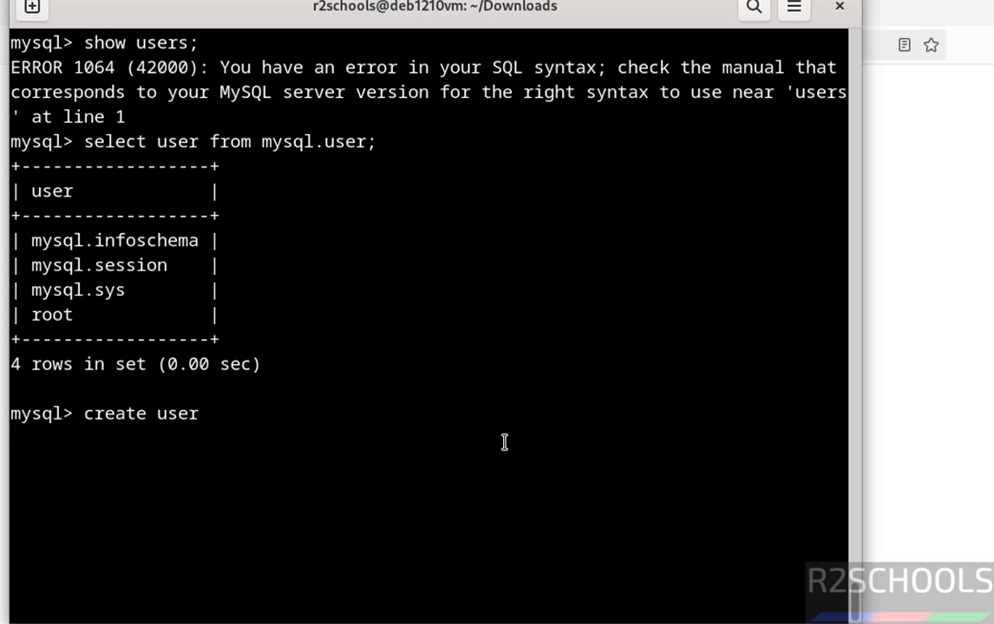
{"action": "type", "text": "david "}
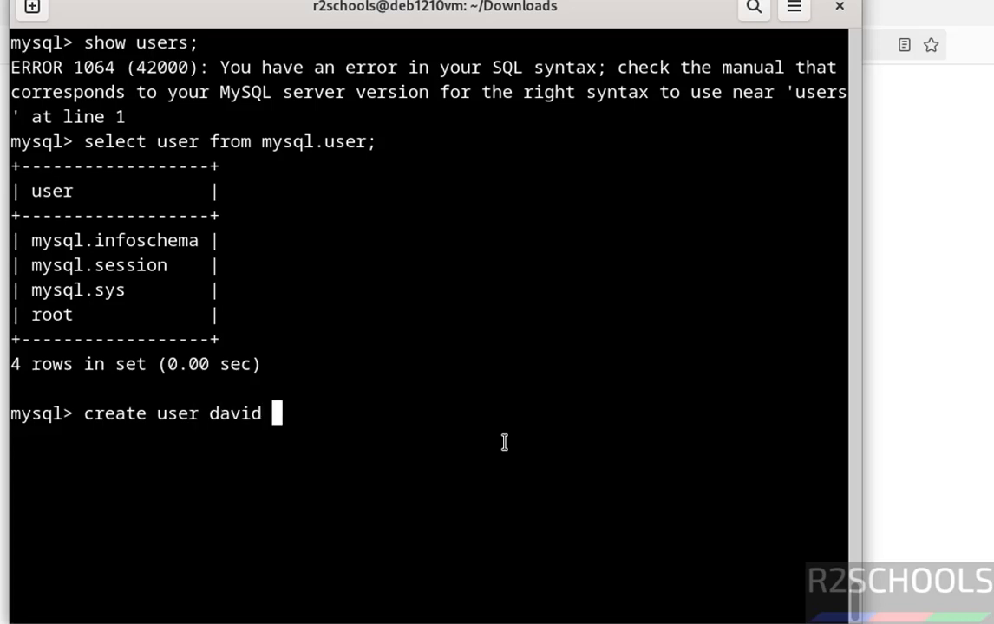
{"action": "type", "text": "identified by"}
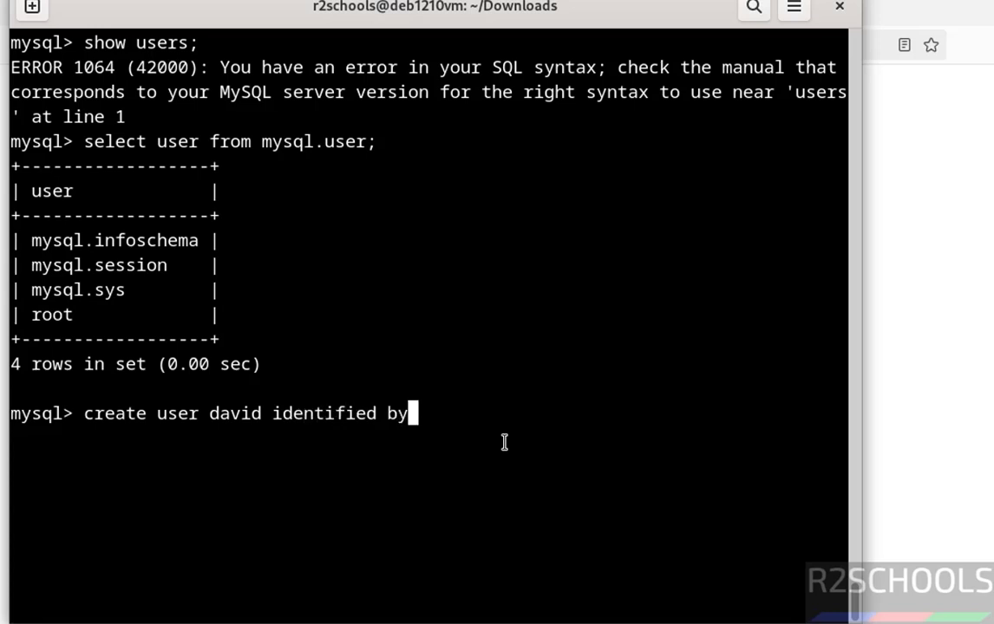
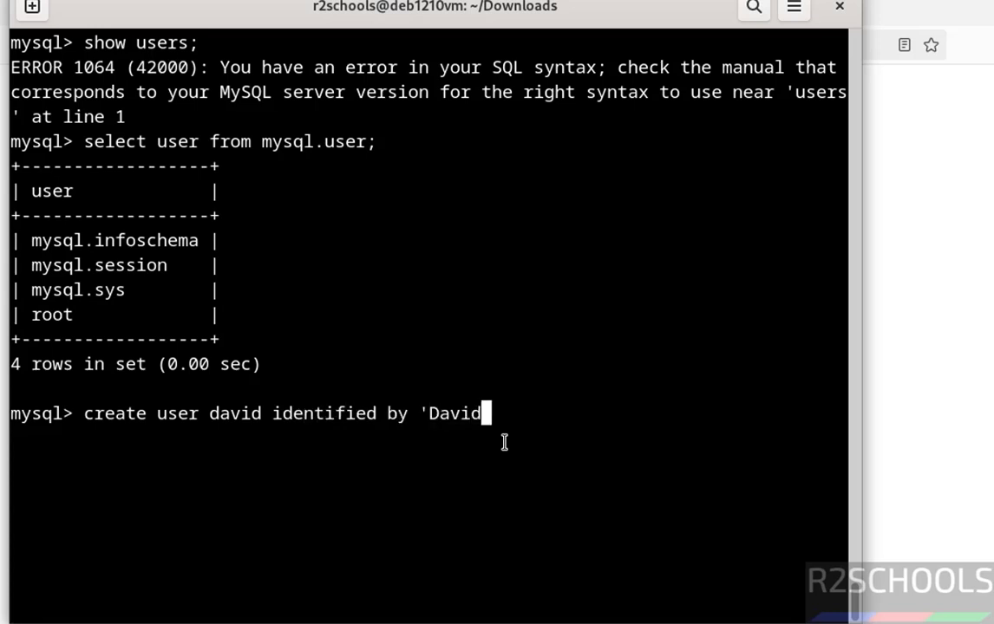
{"action": "key", "text": "Return"}
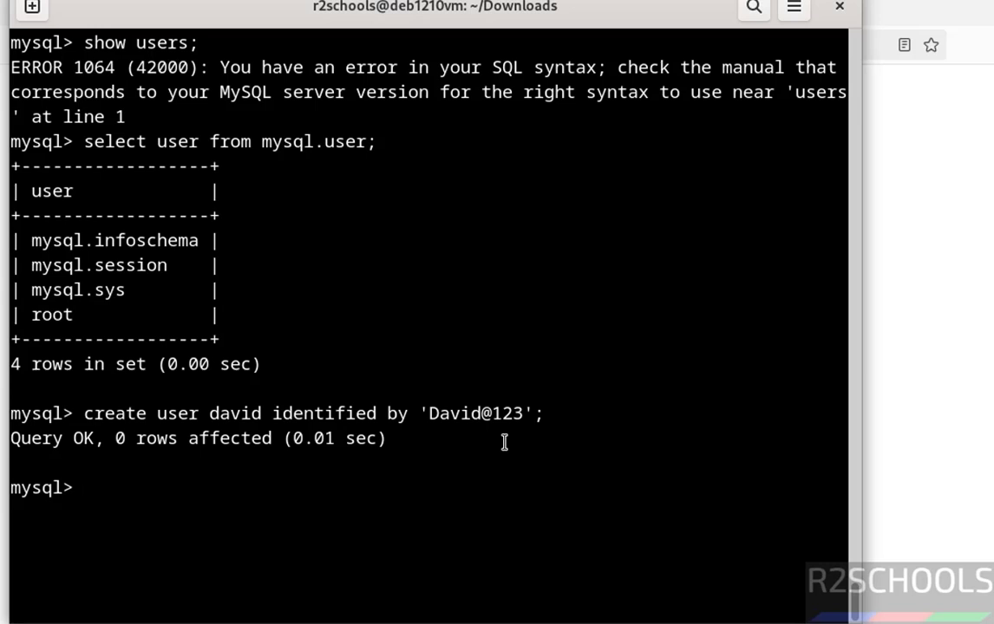
{"action": "key", "text": "Up"}
{"action": "key", "text": "Up"}
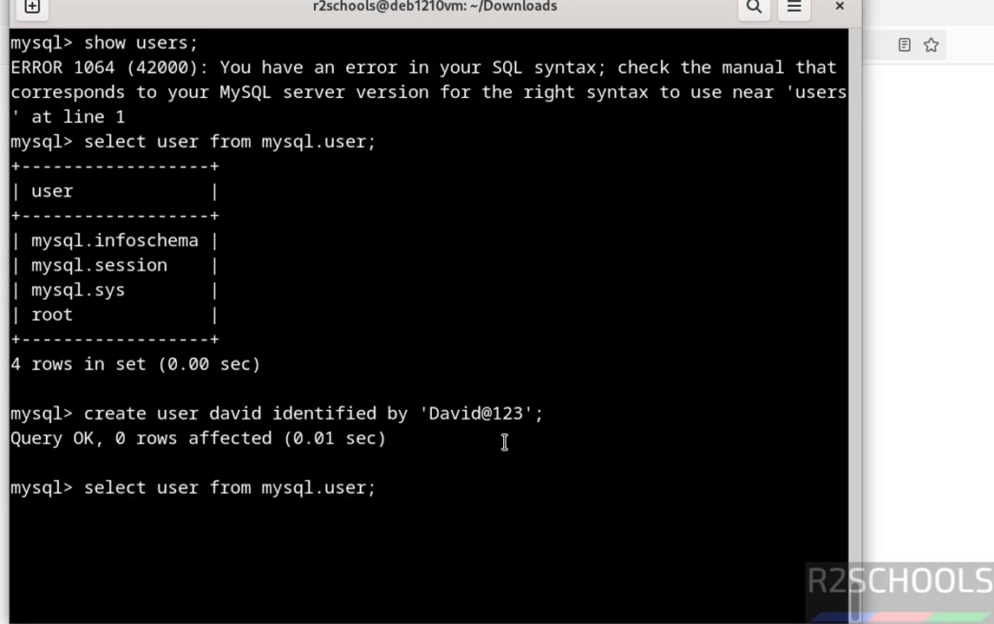
{"action": "key", "text": "Return"}
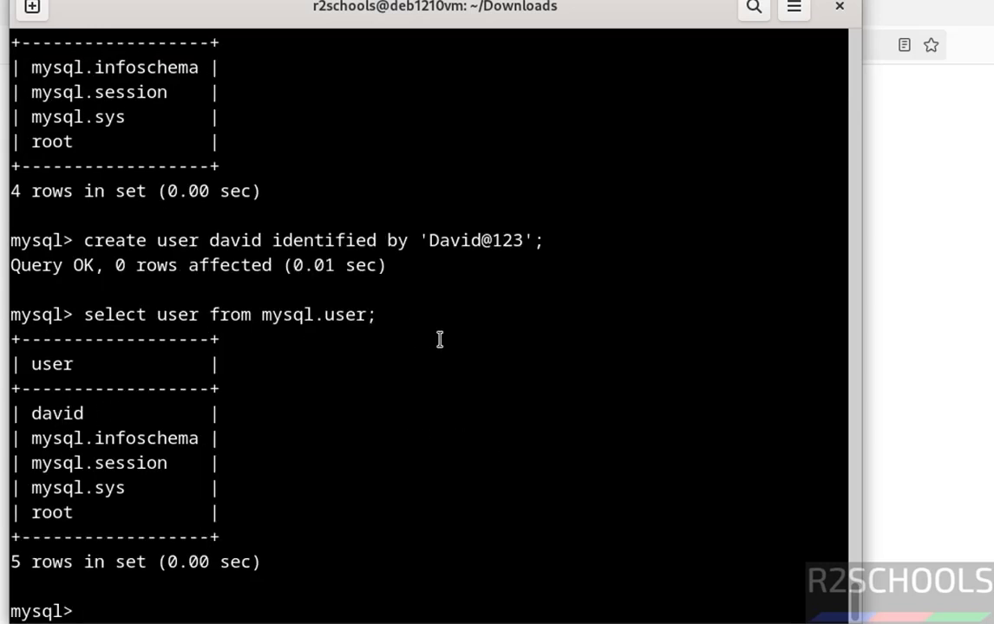
Exit MySQL and log back in as the new user with mysql -u and its password
{"action": "key", "text": "ctrl+l"}
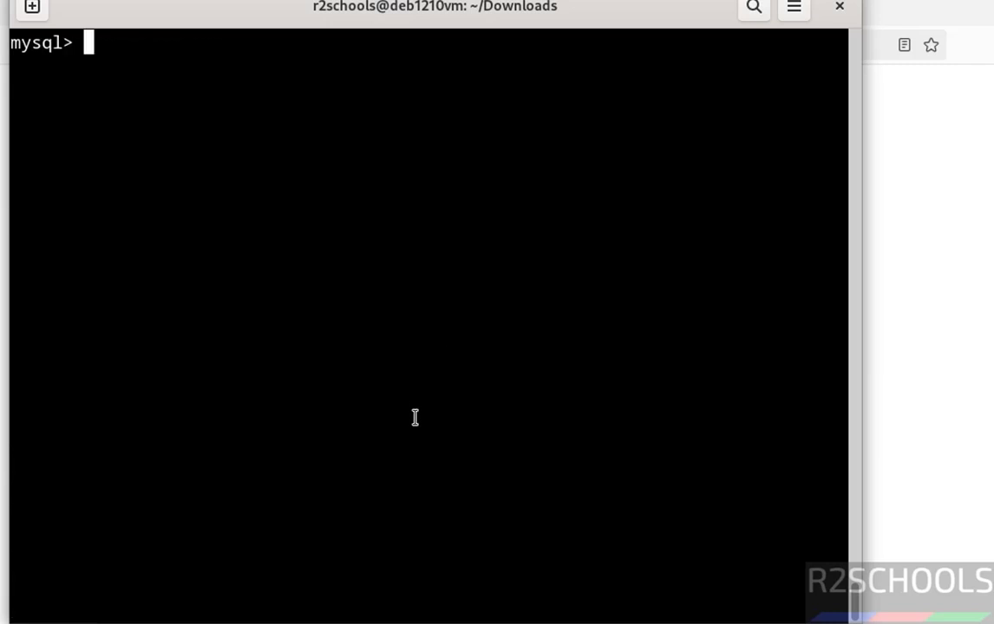
{"action": "type", "text": "exit"}
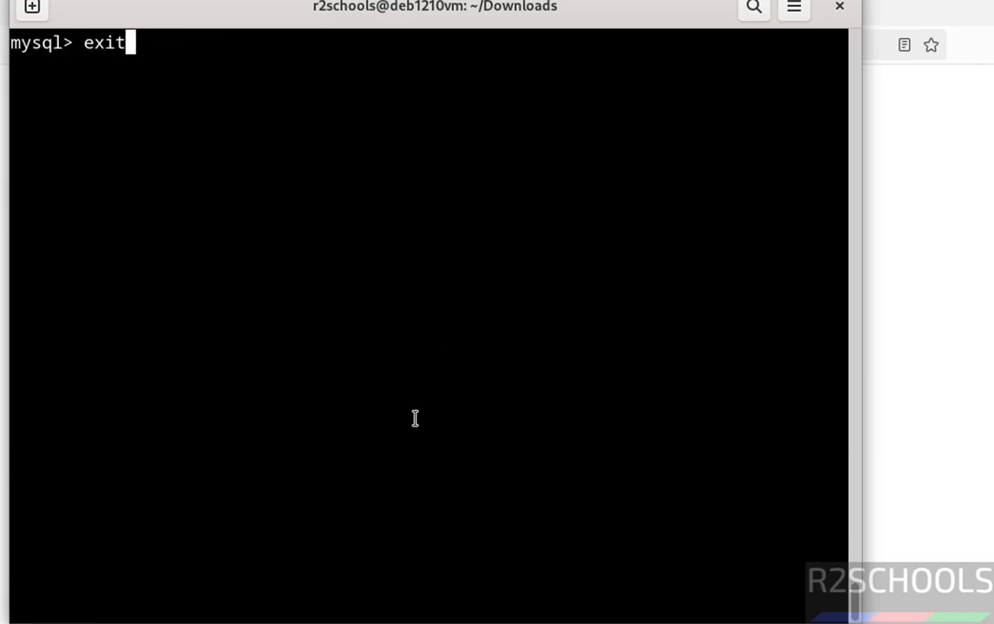
{"action": "key", "text": "Return"}
{"action": "type", "text": "mysql "}
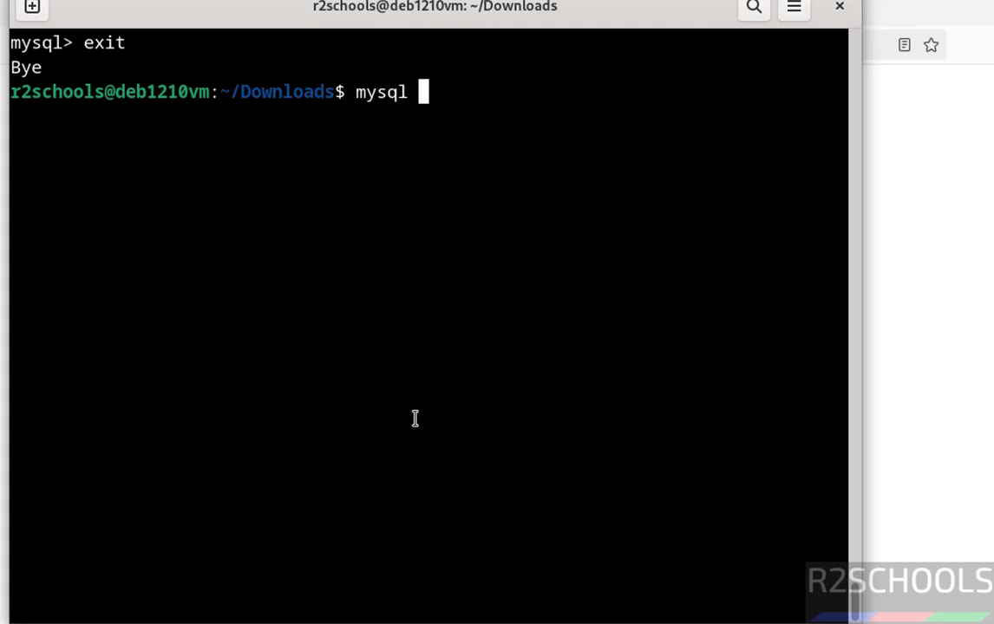
{"action": "type", "text": "-u david -p"}
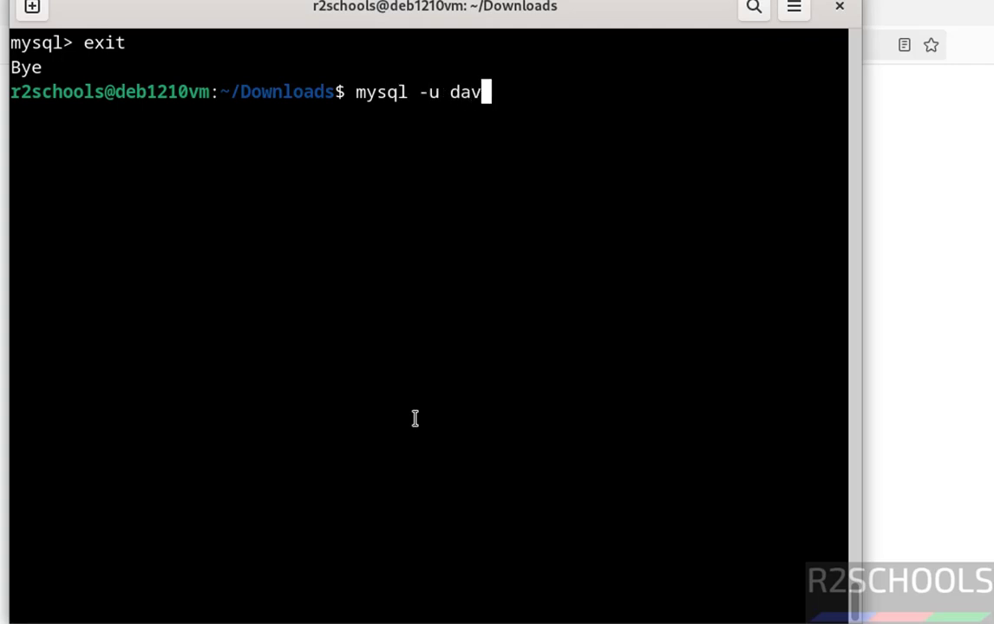
{"action": "key", "text": "Return"}
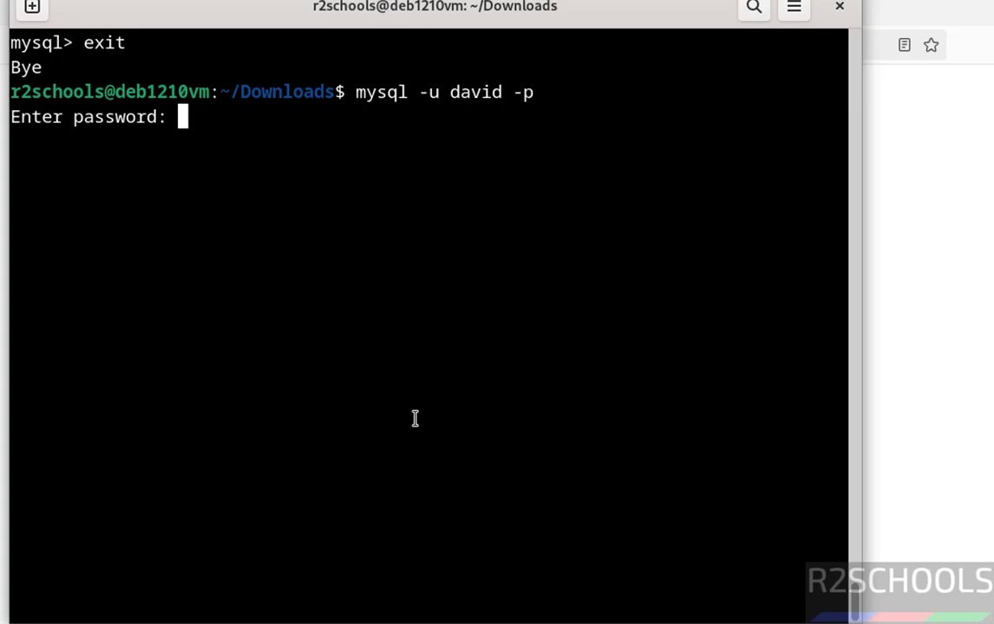
{"action": "key", "text": "Return"}
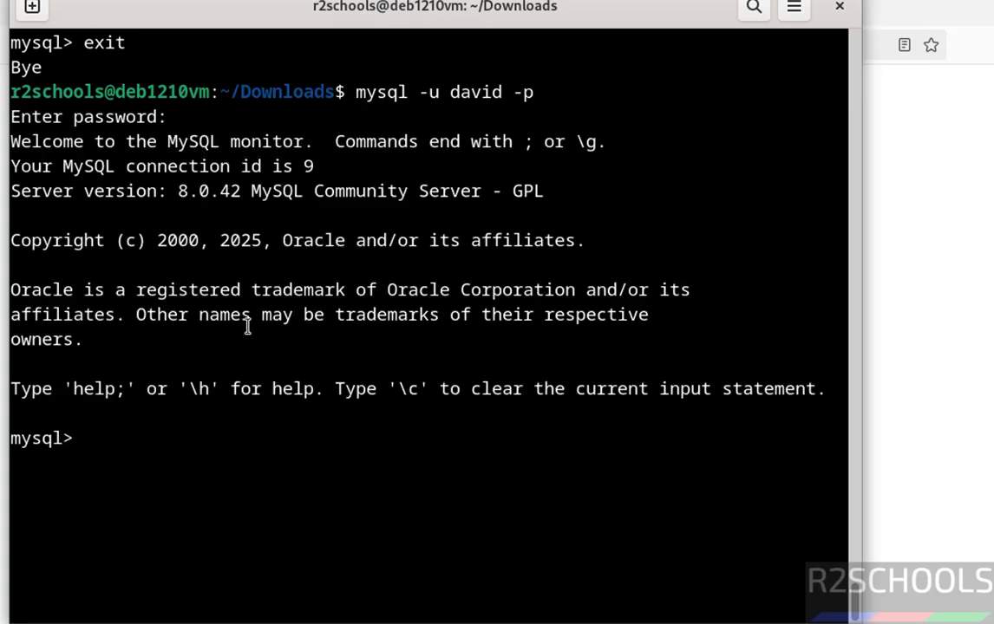
Run SELECT current_user; to confirm the login shows the new user at %
{"action": "type", "text": "seelc"}
{"action": "key", "text": "BackSpace"}
{"action": "key", "text": "BackSpace"}
{"action": "key", "text": "BackSpace"}
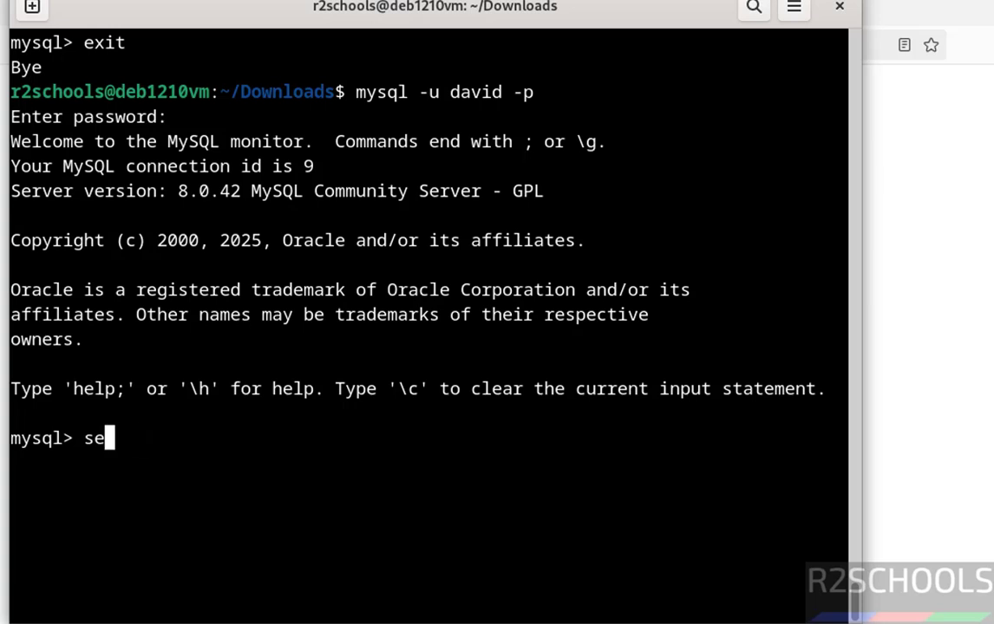
{"action": "key", "text": "BackSpace"}
{"action": "type", "text": "elect"}
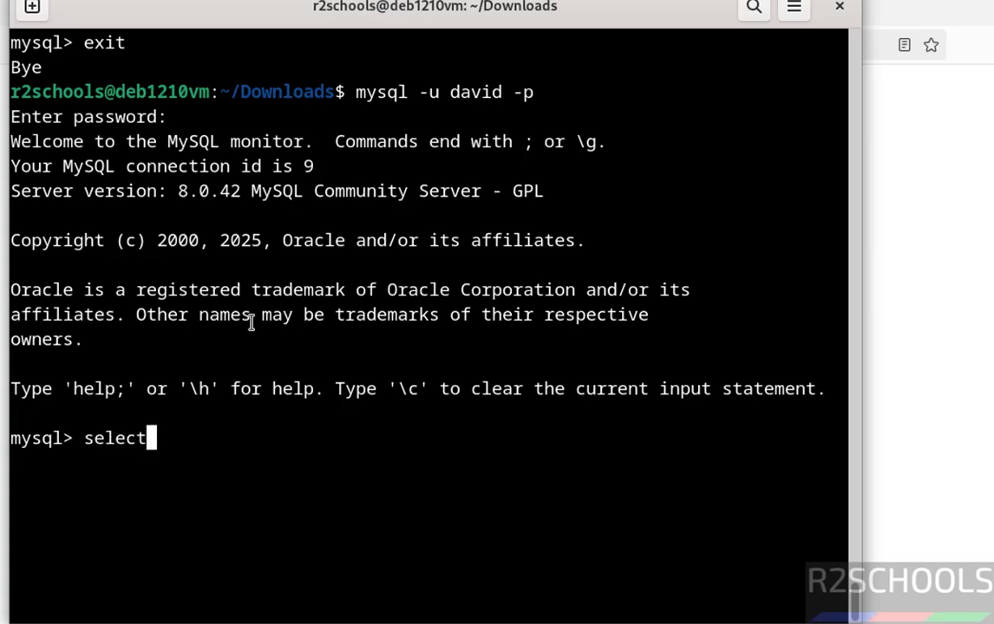
{"action": "type", "text": "current_u"}
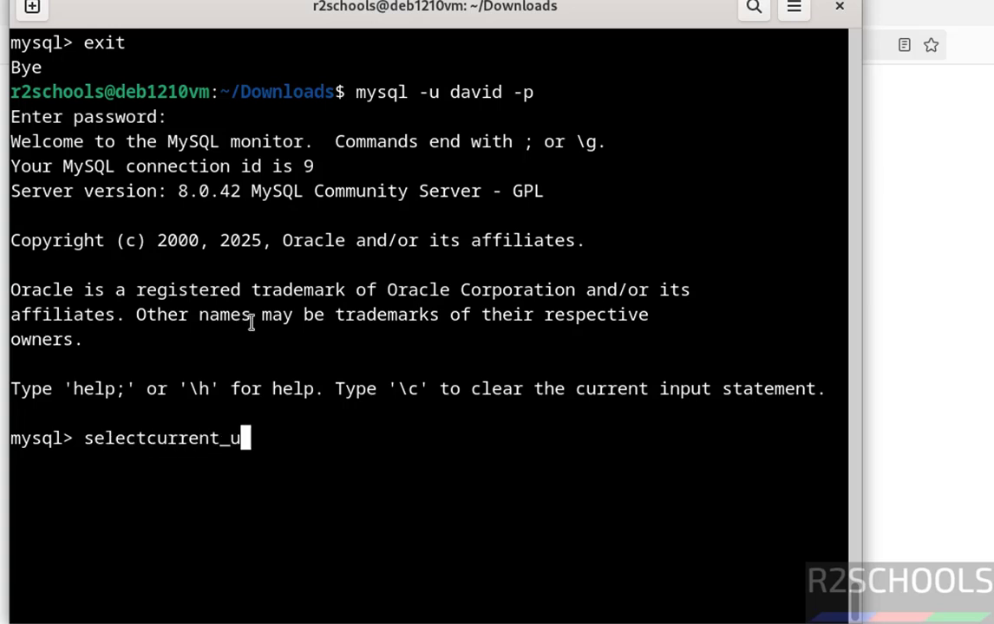
{"action": "type", "text": "ser;"}
{"action": "key", "text": "Return"}
{"action": "key", "text": "Up"}
{"action": "key", "text": "Left"}
{"action": "key", "text": "Left"}
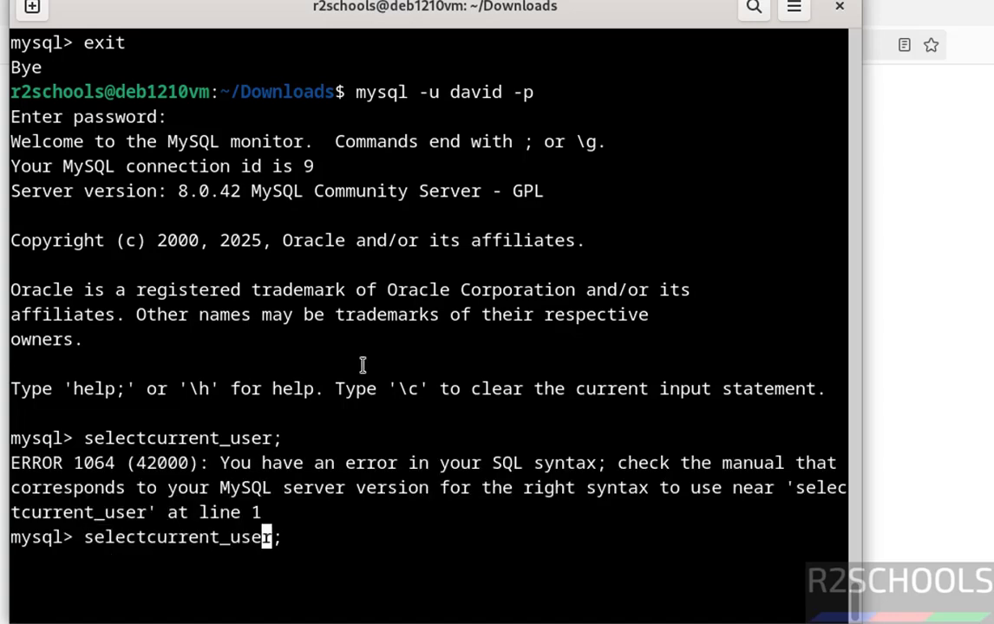
{"action": "key", "text": "Left"}
{"action": "key", "text": "Left"}
{"action": "key", "text": "Left"}
{"action": "key", "text": "Left"}
{"action": "key", "text": "Left"}
{"action": "key", "text": "Left"}
{"action": "key", "text": "Left"}
{"action": "key", "text": "Left"}
{"action": "key", "text": "Left"}
{"action": "key", "text": "Left"}
{"action": "key", "text": "Left"}
{"action": "key", "text": "Return"}
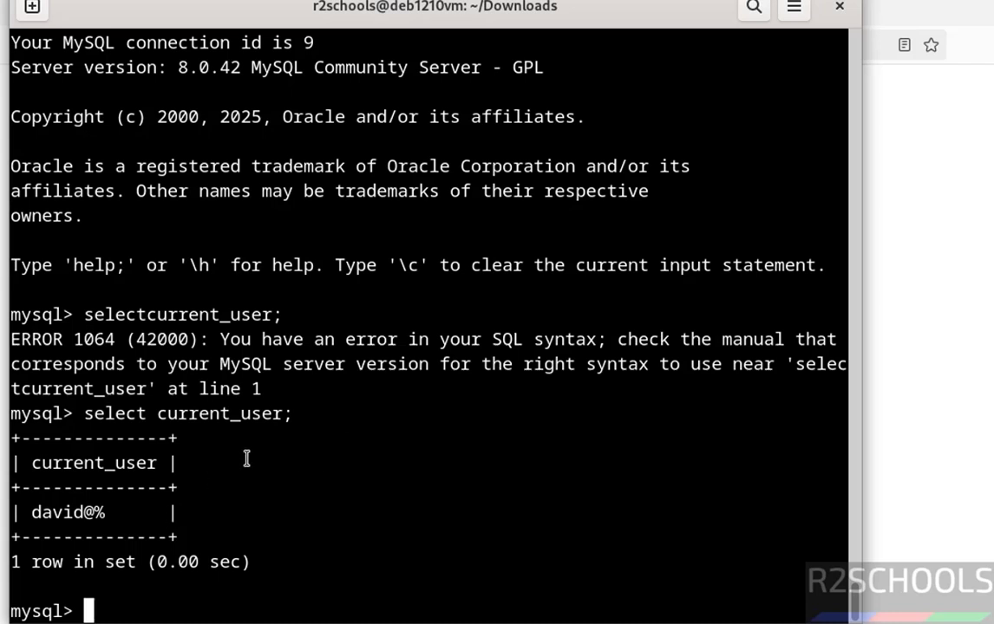
Exit the MySQL session and clear the shell screen
{"action": "type", "text": "exit"}
{"action": "key", "text": "Return"}
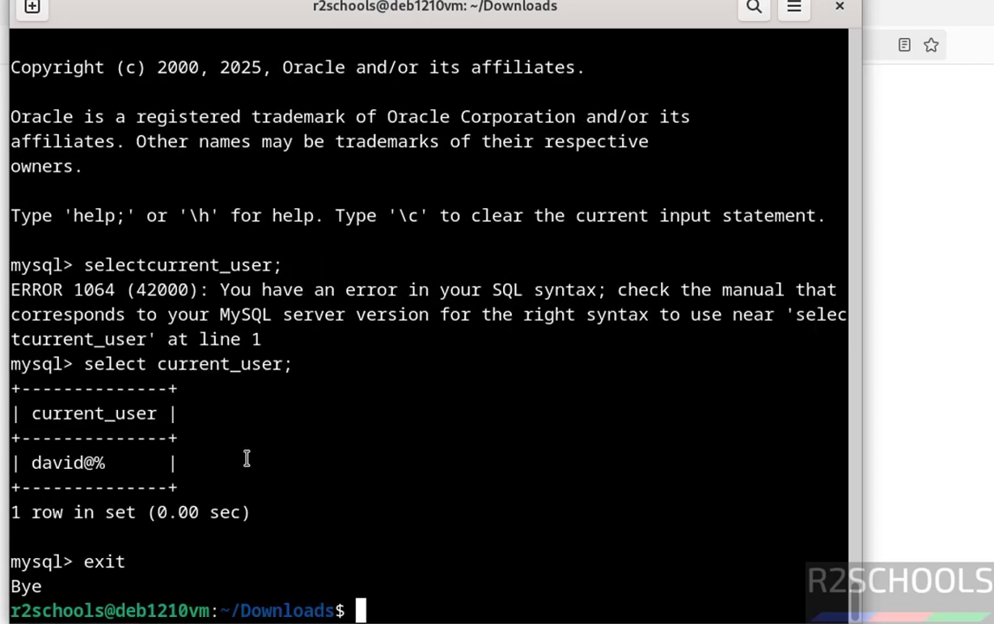
{"action": "key", "text": "ctrl+l"}
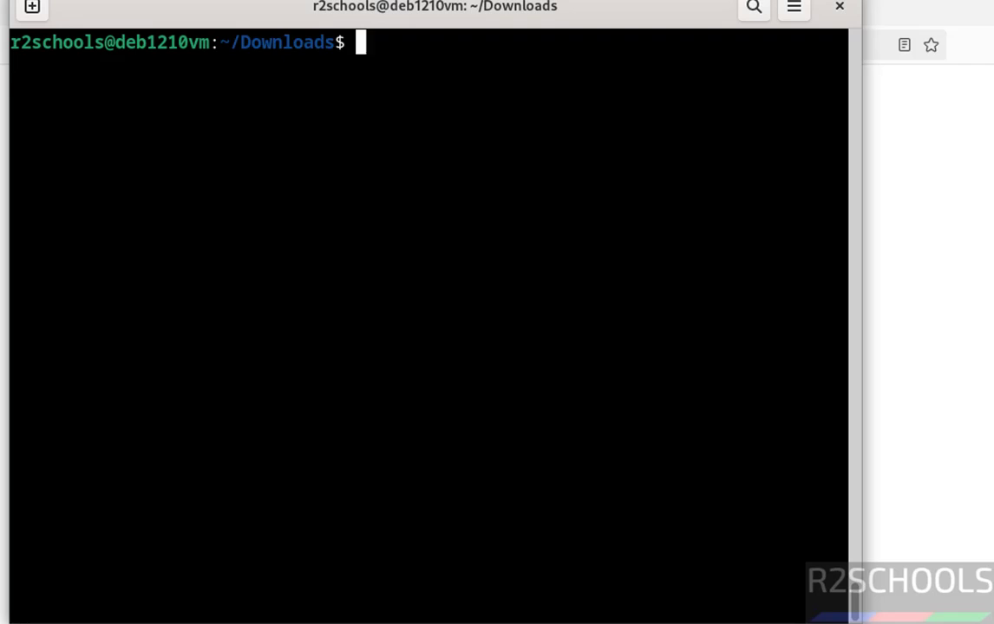
Stop the MySQL service with sudo systemctl stop mysql
{"action": "type", "text": "sudo ys"}
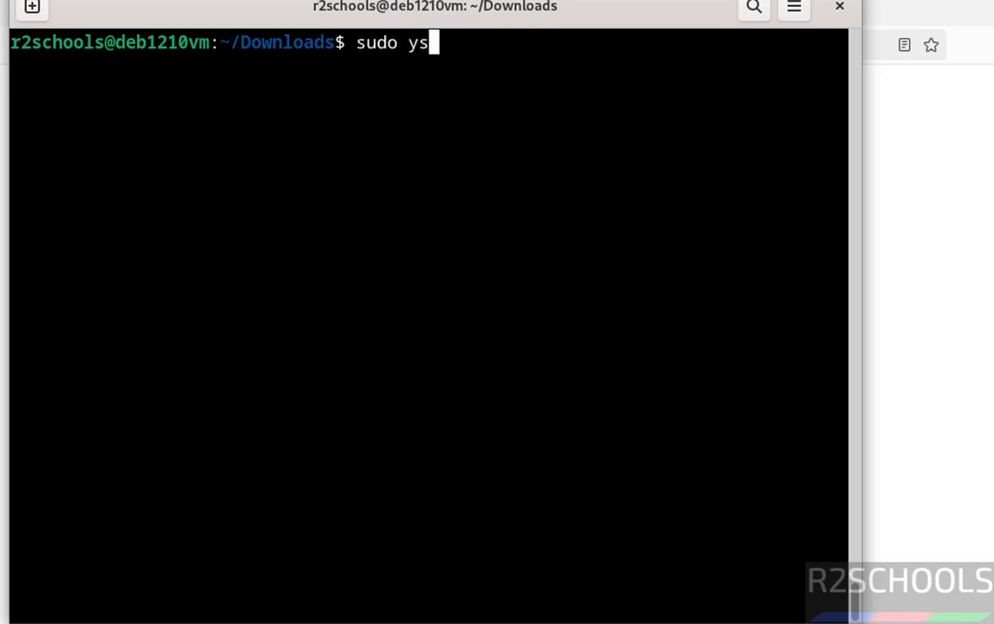
{"action": "key", "text": "BackSpace"}
{"action": "key", "text": "BackSpace"}
{"action": "type", "text": "systemctl"}
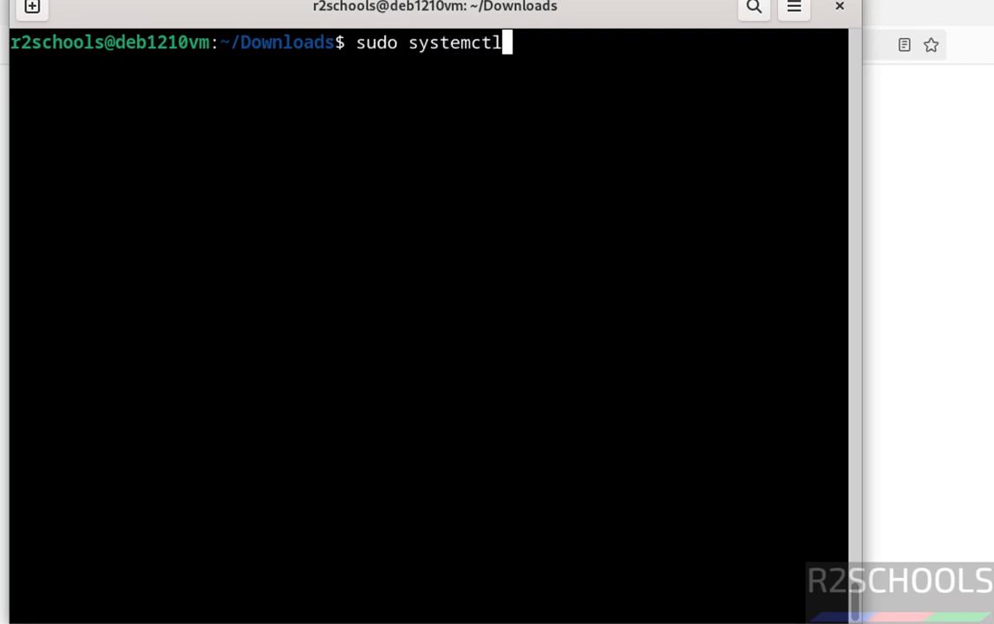
{"action": "type", "text": " stop mysql"}
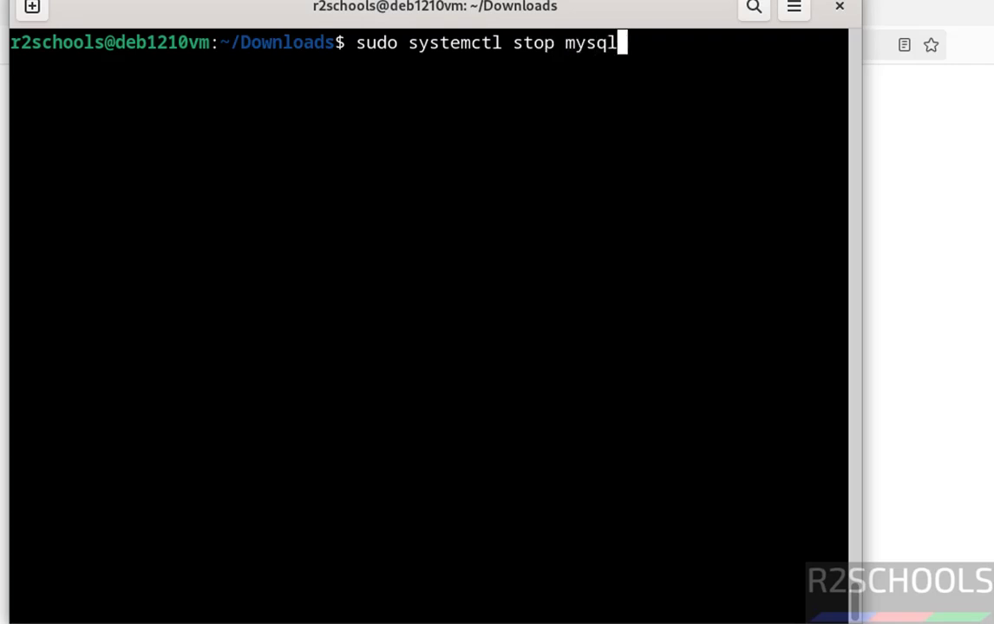
{"action": "key", "text": "Return"}
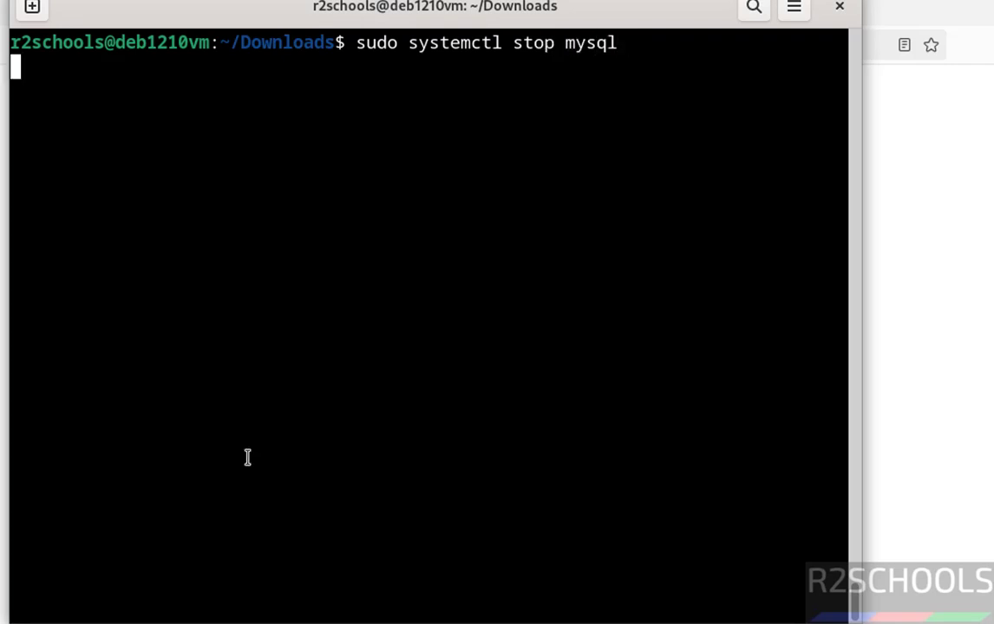
Check sudo systemctl status mysql shows inactive (dead), then clear the screen
{"action": "type", "text": "sudo yss"}
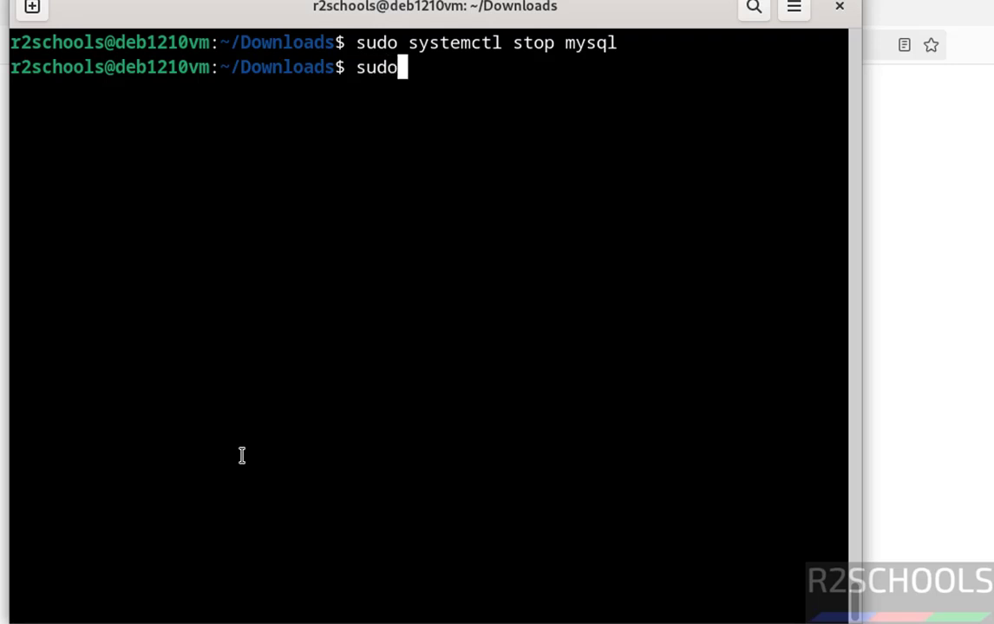
{"action": "key", "text": "BackSpace"}
{"action": "key", "text": "BackSpace"}
{"action": "key", "text": "BackSpace"}
{"action": "type", "text": "systemctl st"}
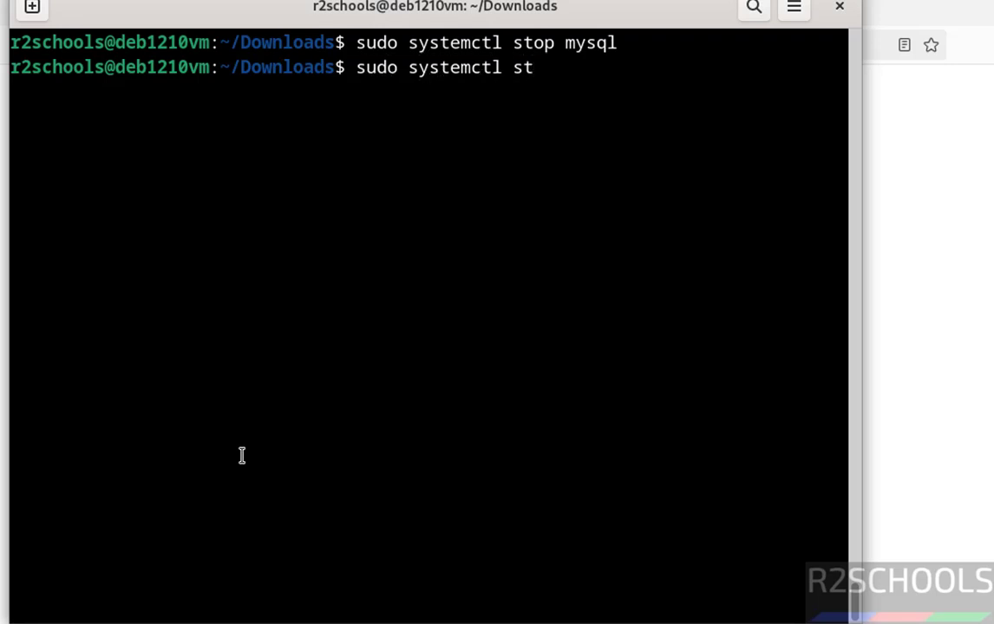
{"action": "type", "text": "atus mysql"}
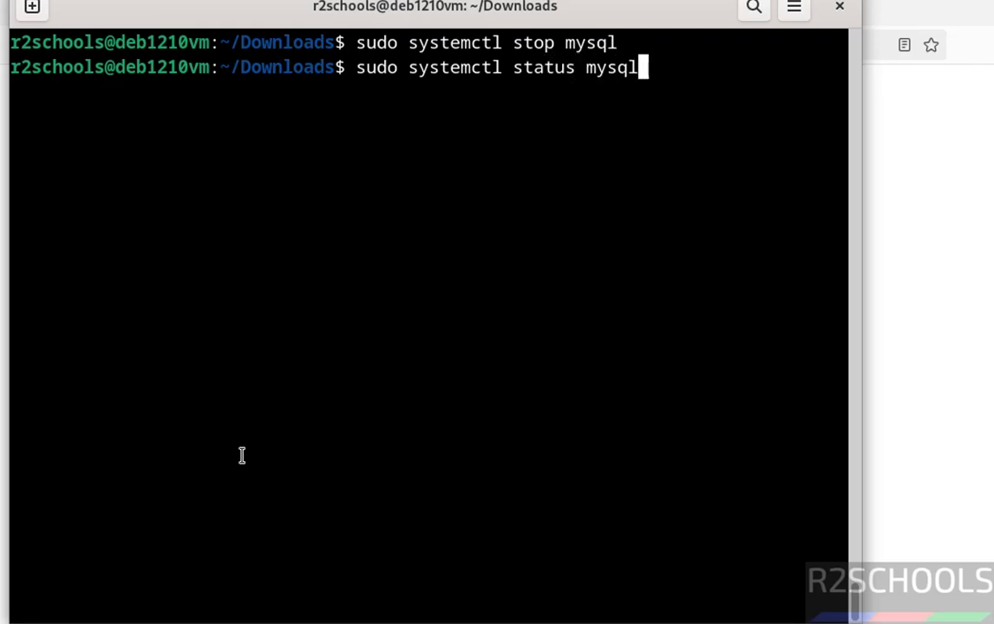
{"action": "key", "text": "Return"}
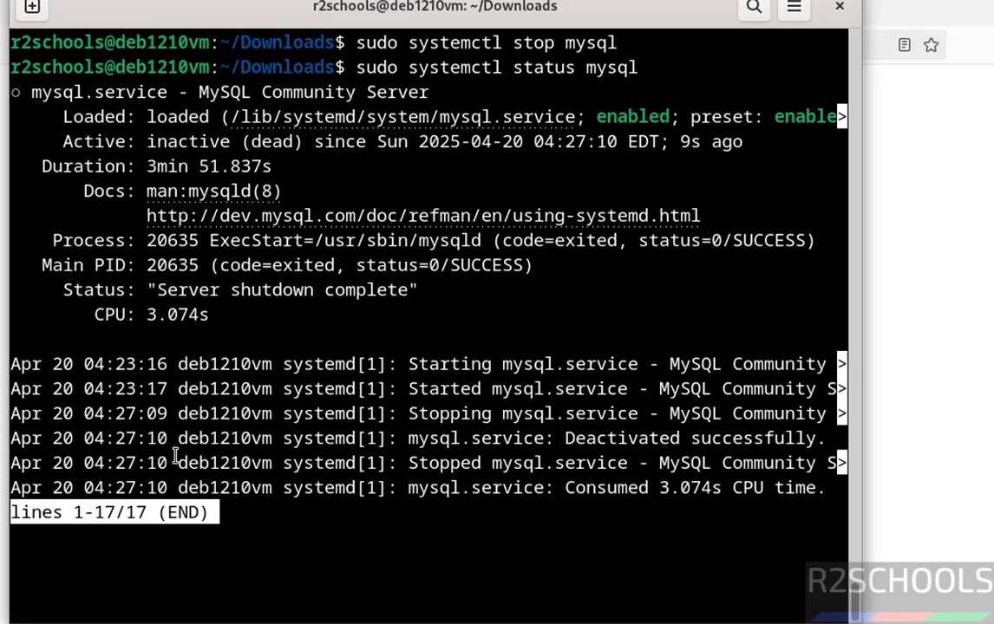
{"action": "key", "text": "q"}
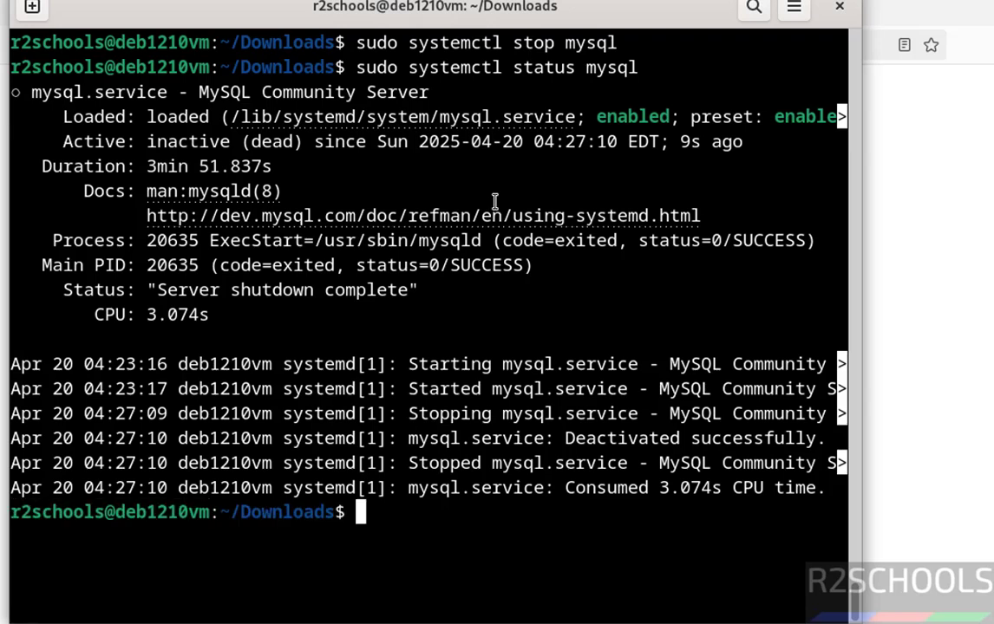
{"action": "key", "text": "ctrl+l"}
{"action": "type", "text": "mysq"}
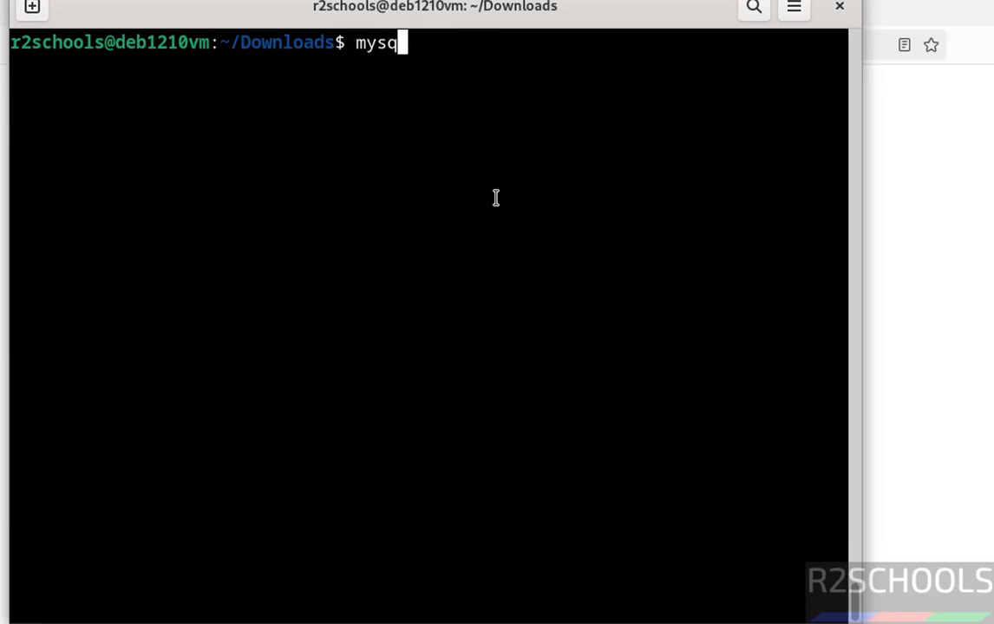
{"action": "type", "text": "l -u root "}
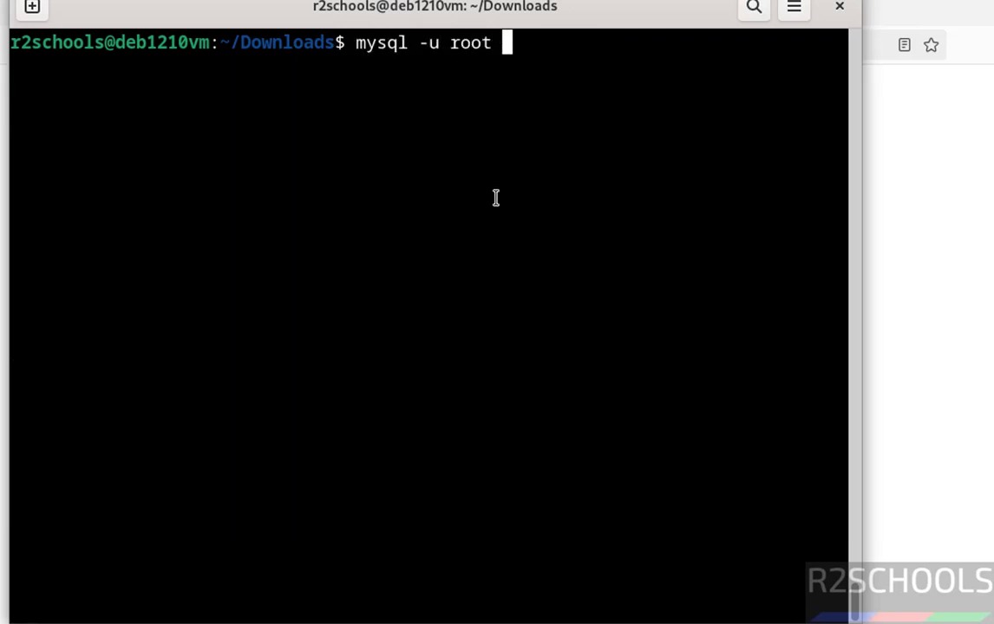
{"action": "type", "text": "-p"}
Attempt a root login to the stopped server, then start MySQL with sudo systemctl start mysql
{"action": "key", "text": "Return"}
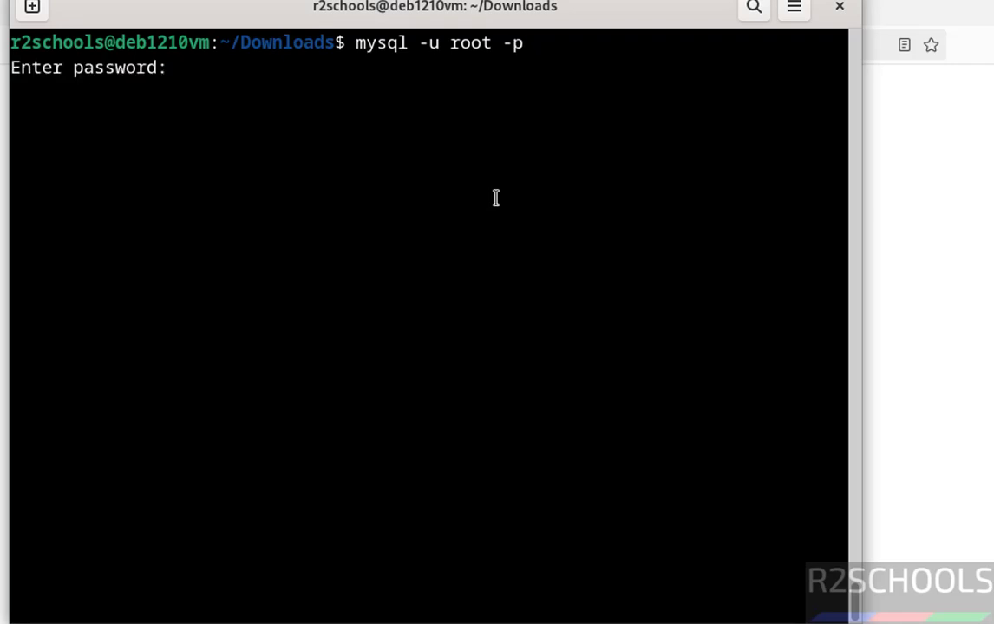
{"action": "key", "text": "Return"}
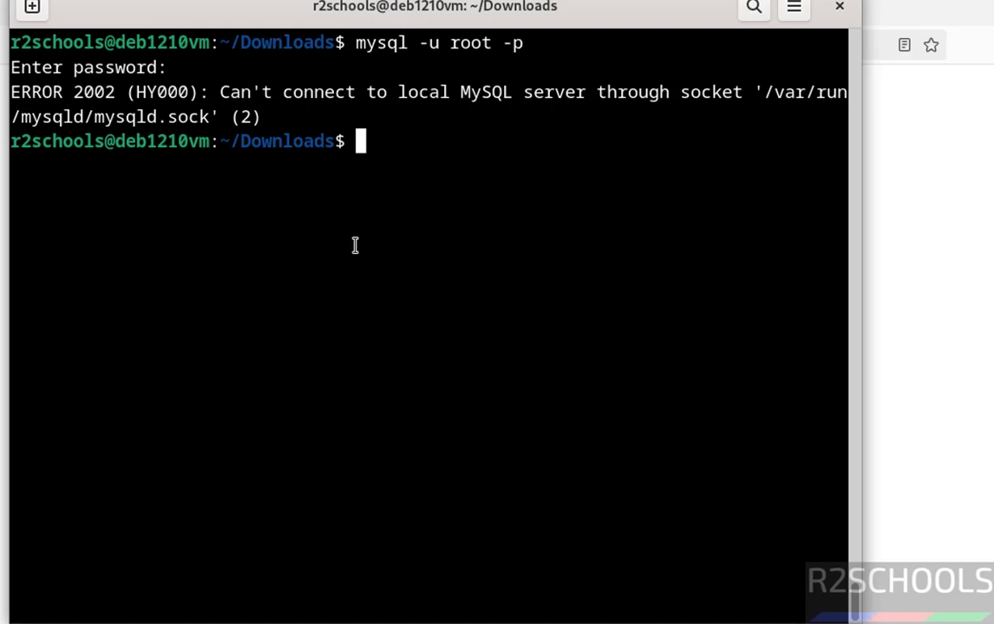
{"action": "type", "text": "sudo sy"}
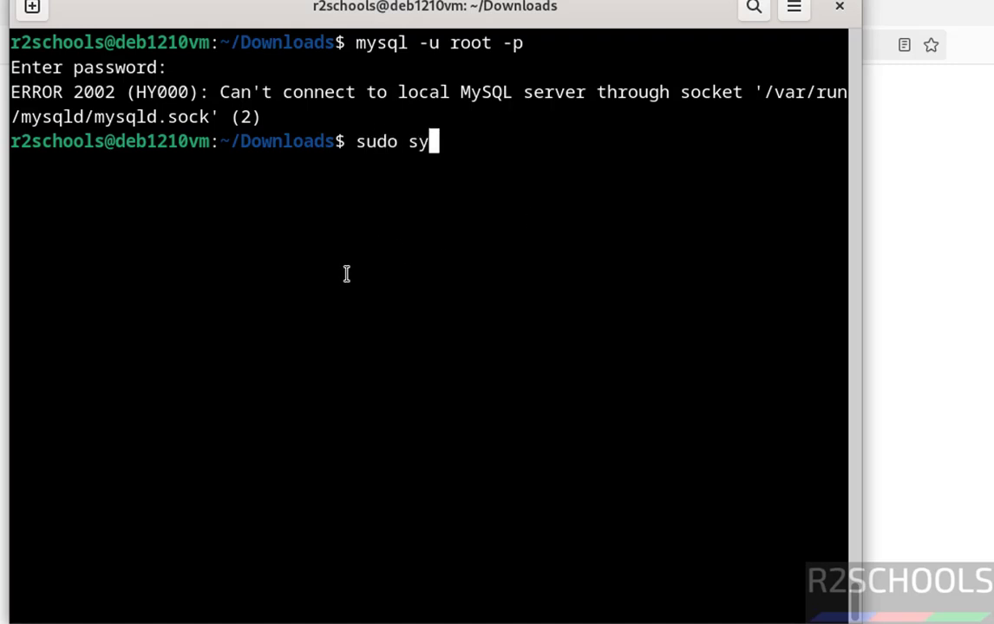
{"action": "type", "text": "stemctl stat"}
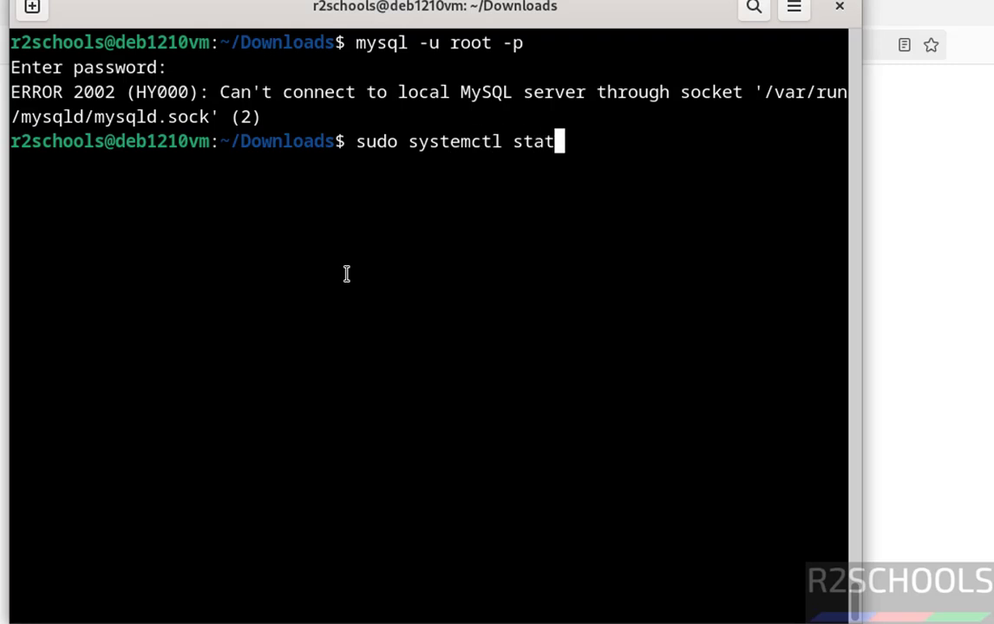
{"action": "key", "text": "BackSpace"}
{"action": "type", "text": "rt mysql"}
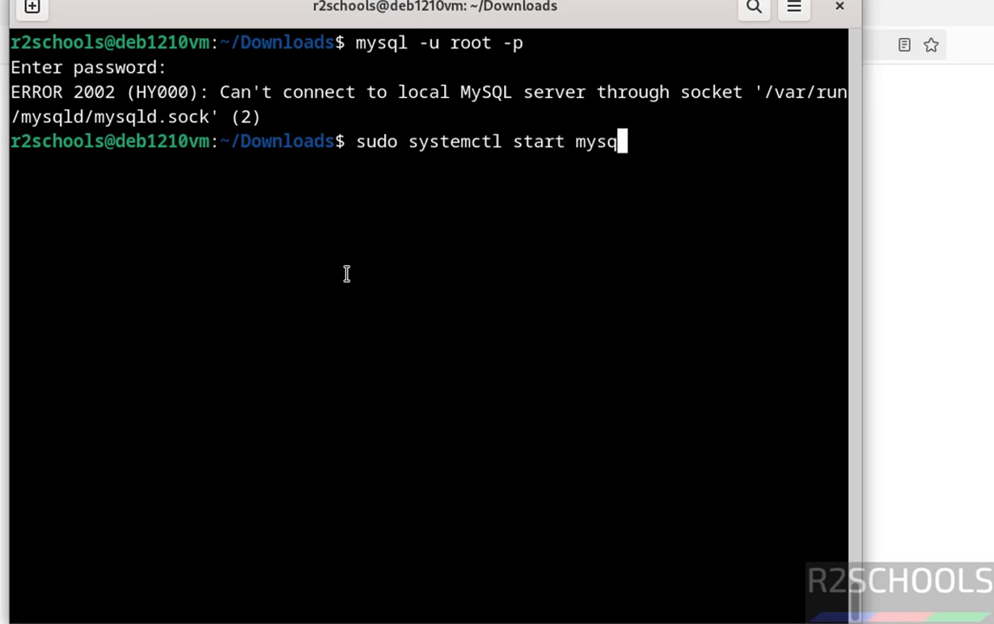
{"action": "key", "text": "Return"}
Check the MySQL service status shows active (running)
{"action": "key", "text": "Up"}
{"action": "key", "text": "Up"}
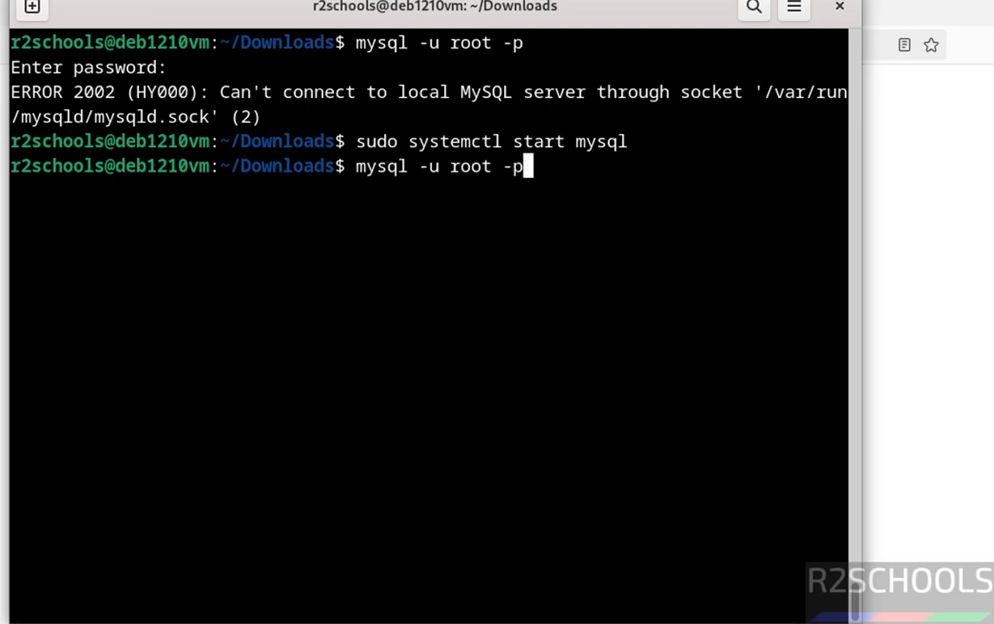
{"action": "key", "text": "Up"}
{"action": "key", "text": "Up"}
{"action": "key", "text": "Return"}
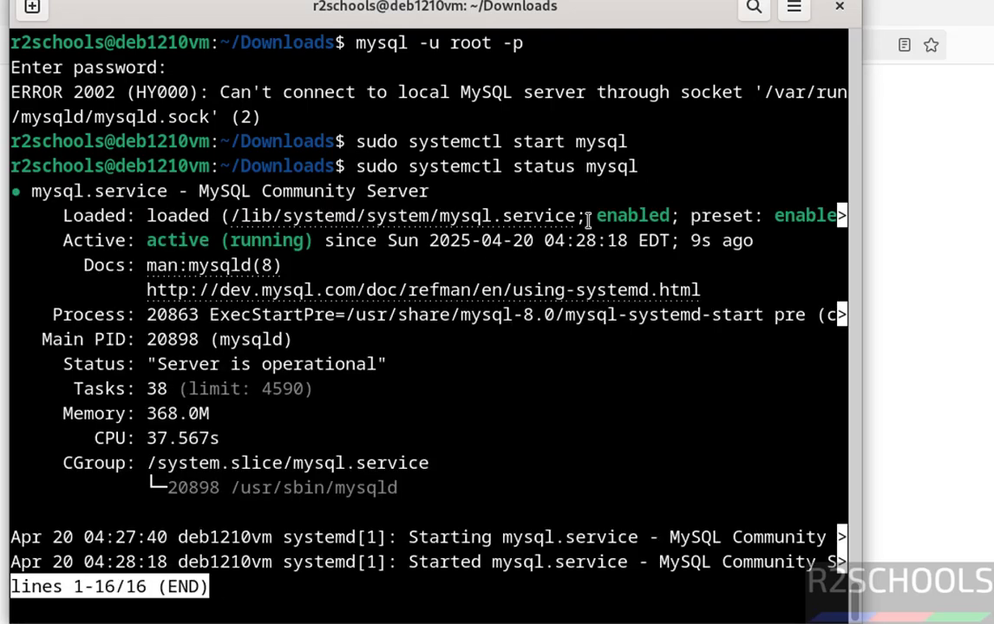
{"action": "key", "text": "q"}
Restart MySQL with sudo systemctl restart mysql and clear the screen
{"action": "key", "text": "Up"}
{"action": "key", "text": "Up"}
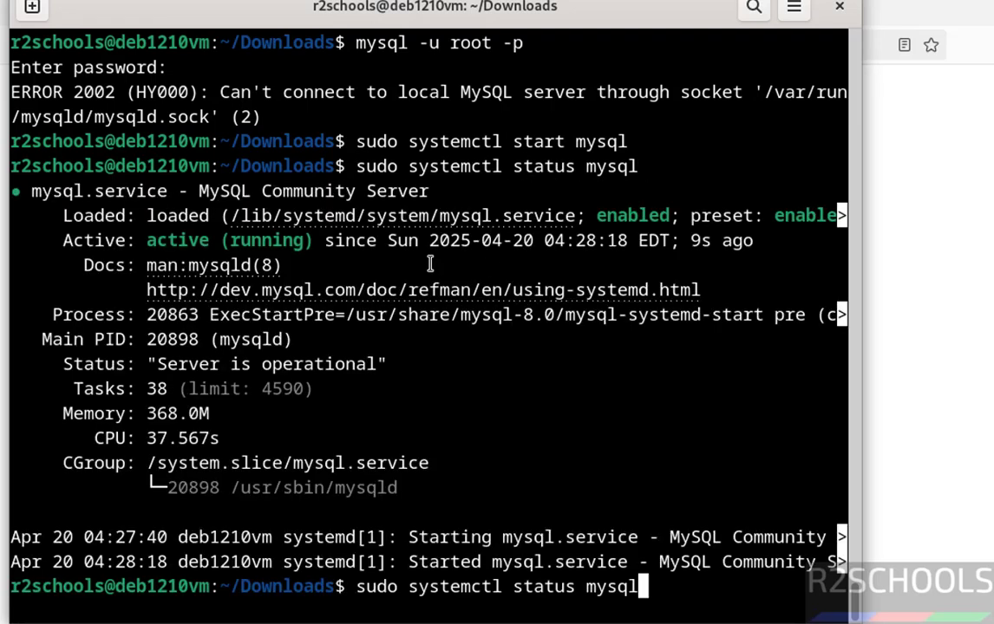
{"action": "key", "text": "Left"}
{"action": "key", "text": "Left"}
{"action": "key", "text": "Left"}
{"action": "key", "text": "Left"}
{"action": "key", "text": "Left"}
{"action": "key", "text": "Left"}
{"action": "key", "text": "Left"}
{"action": "key", "text": "Left"}
{"action": "key", "text": "Left"}
{"action": "key", "text": "Left"}
{"action": "key", "text": "Left"}
{"action": "key", "text": "Left"}
{"action": "key", "text": "Right"}
{"action": "key", "text": "Right"}
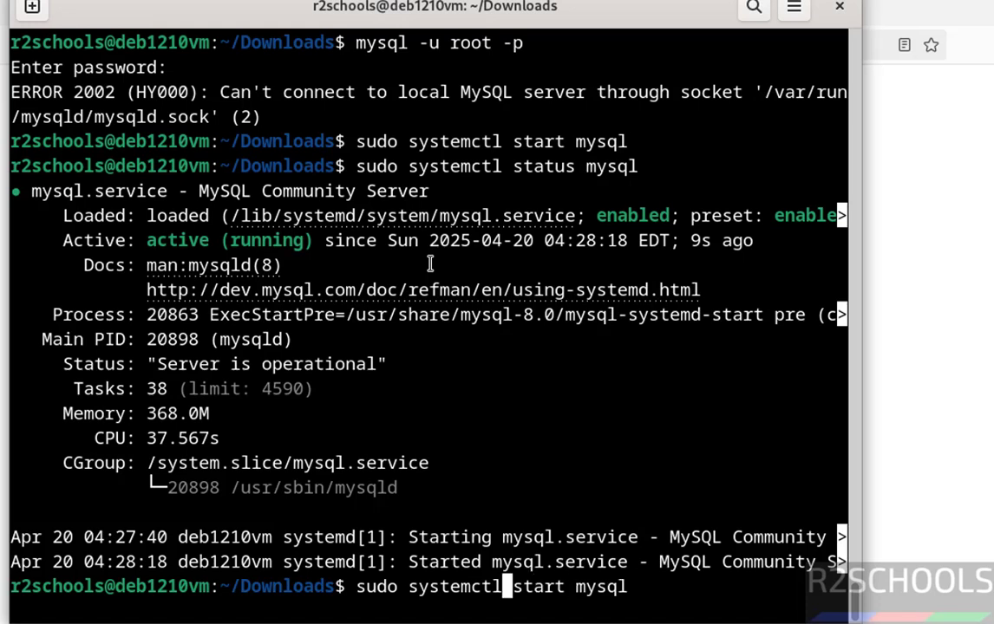
{"action": "type", "text": "re"}
{"action": "key", "text": "Return"}
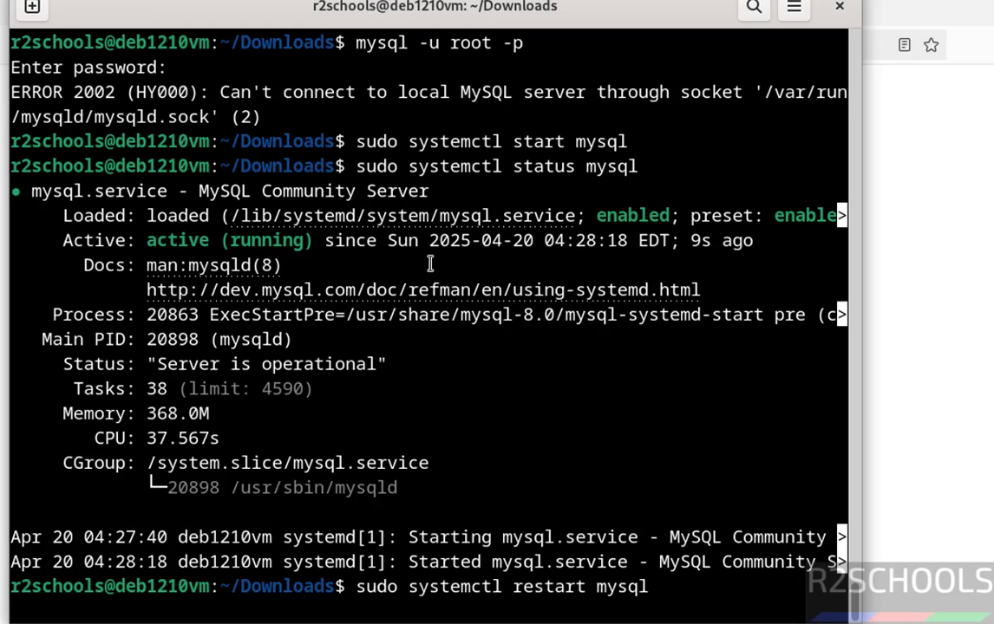
{"action": "key", "text": "ctrl+l"}
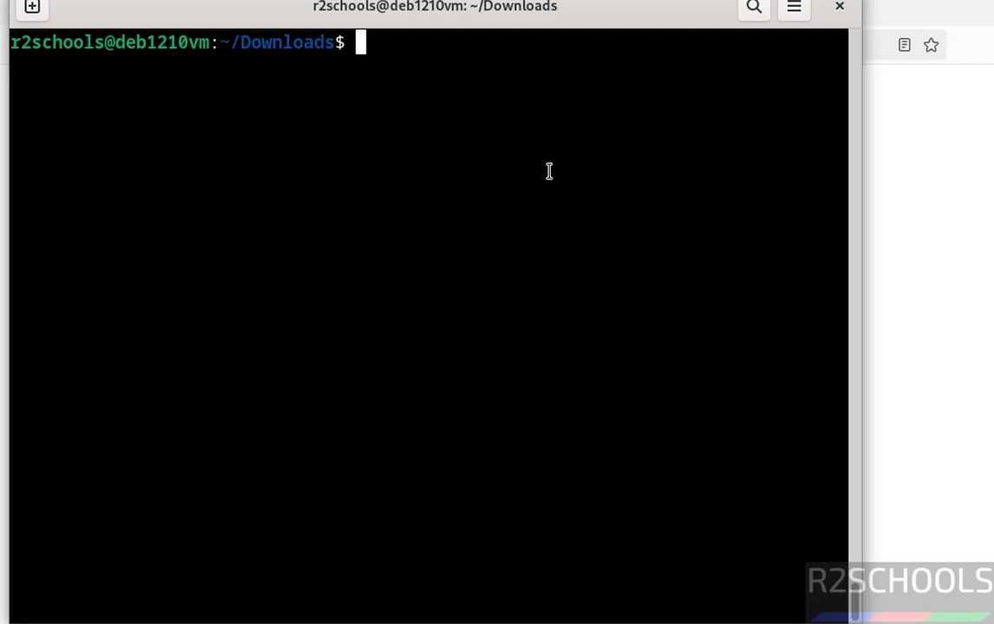
List the Downloads folder and delete all .deb installers with rm *.deb
{"action": "type", "text": "ls"}
{"action": "key", "text": "Return"}
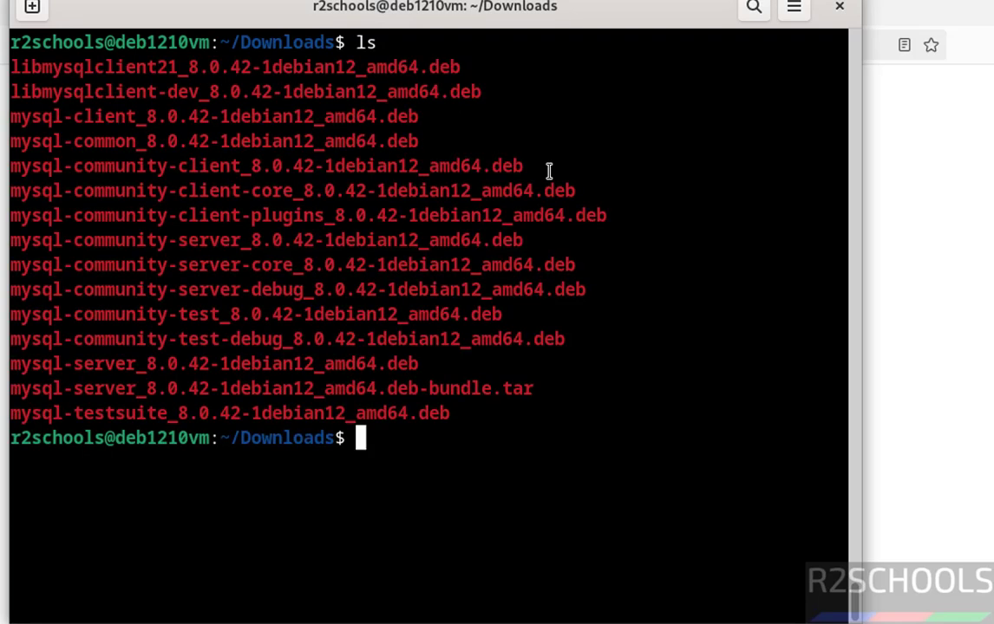
{"action": "type", "text": "rm"}
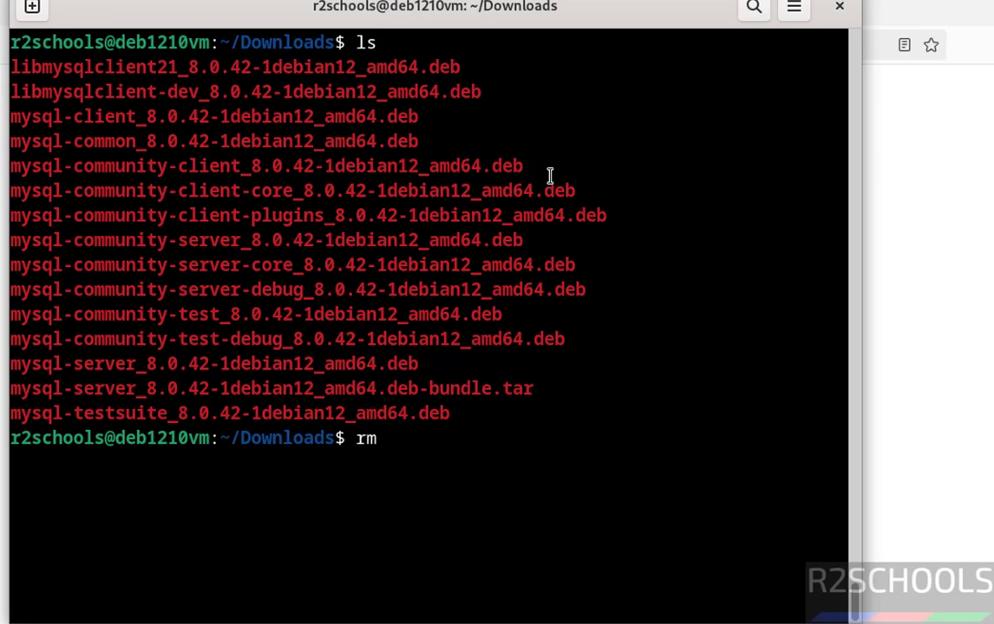
{"action": "type", "text": " *.deb"}
{"action": "key", "text": "Return"}
{"action": "type", "text": "ls"}
{"action": "key", "text": "Return"}
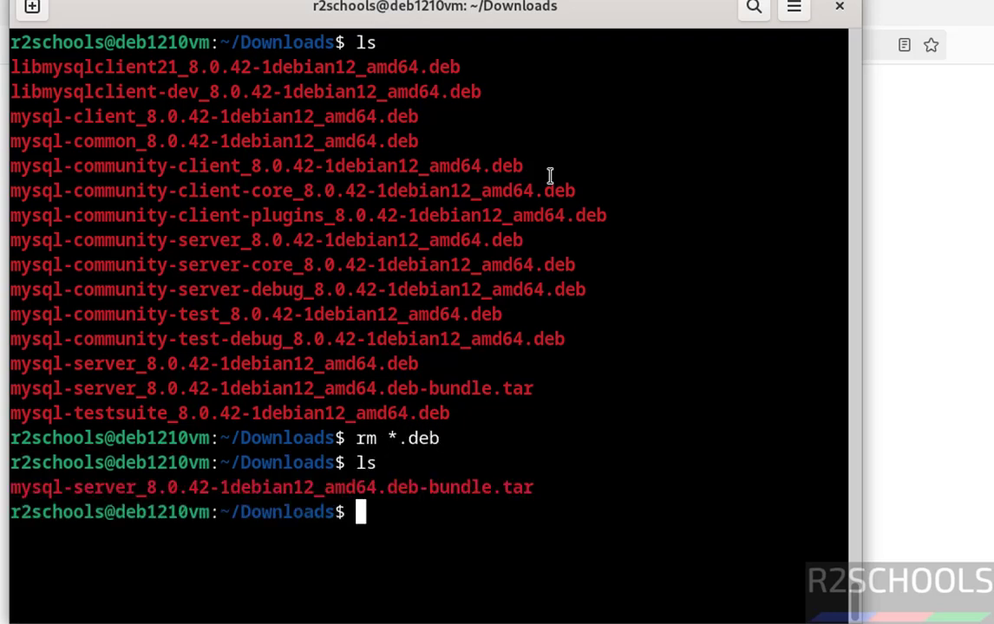
Delete the mysql-server deb-bundle.tar archive, confirm Downloads is empty, and clear the screen
{"action": "type", "text": "m mysql"}
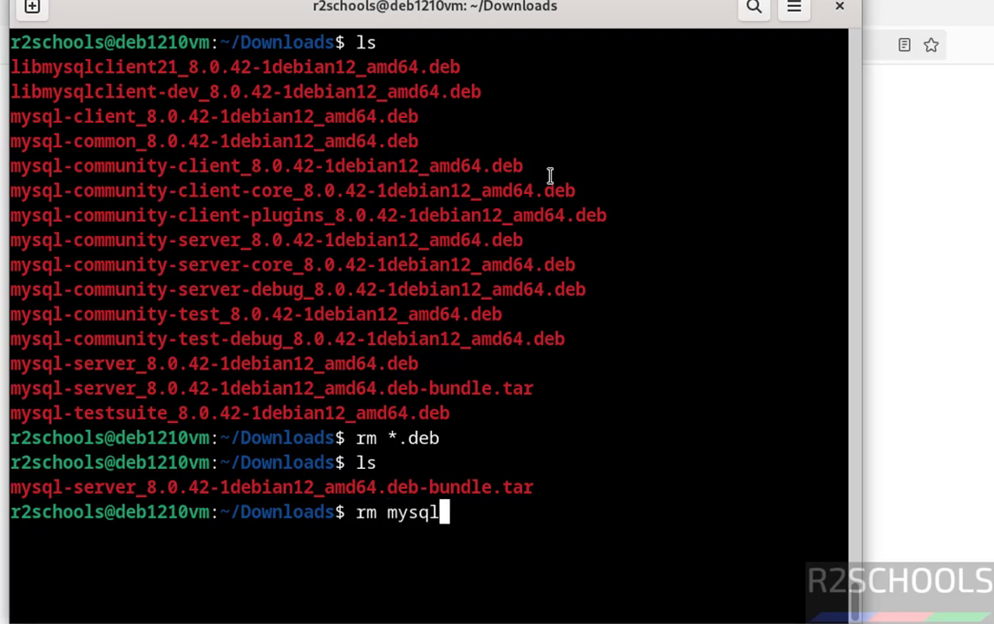
{"action": "key", "text": "Tab"}
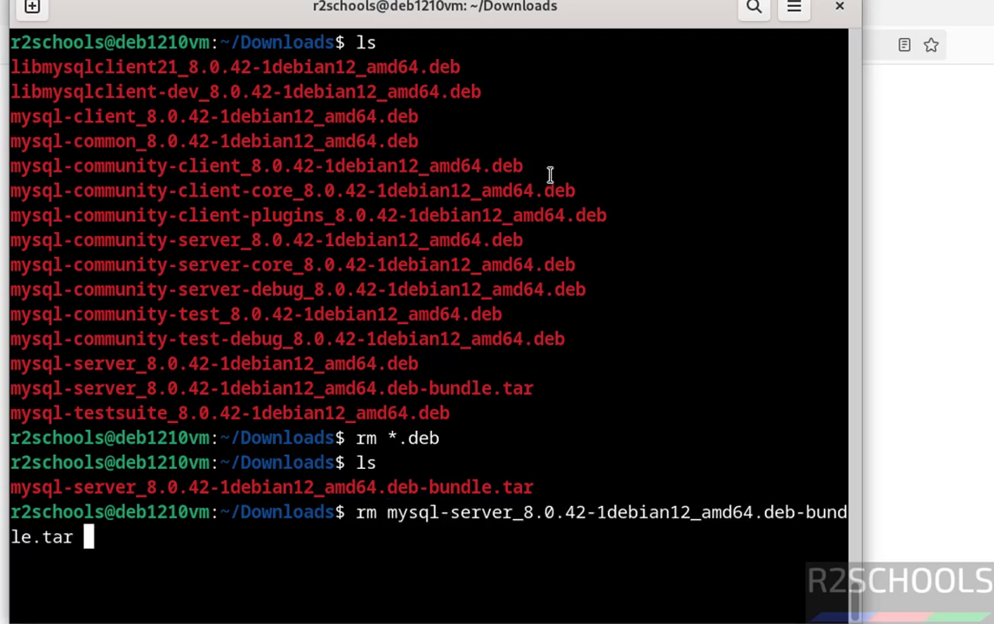
{"action": "key", "text": "Return"}
{"action": "type", "text": "ls"}
{"action": "key", "text": "Return"}
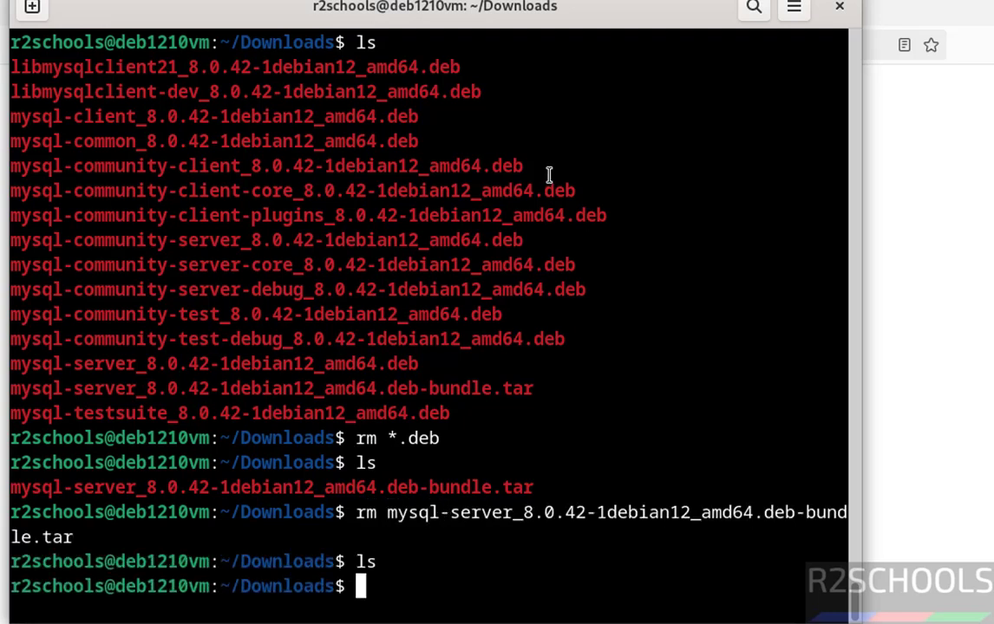
{"action": "key", "text": "ctrl+l"}
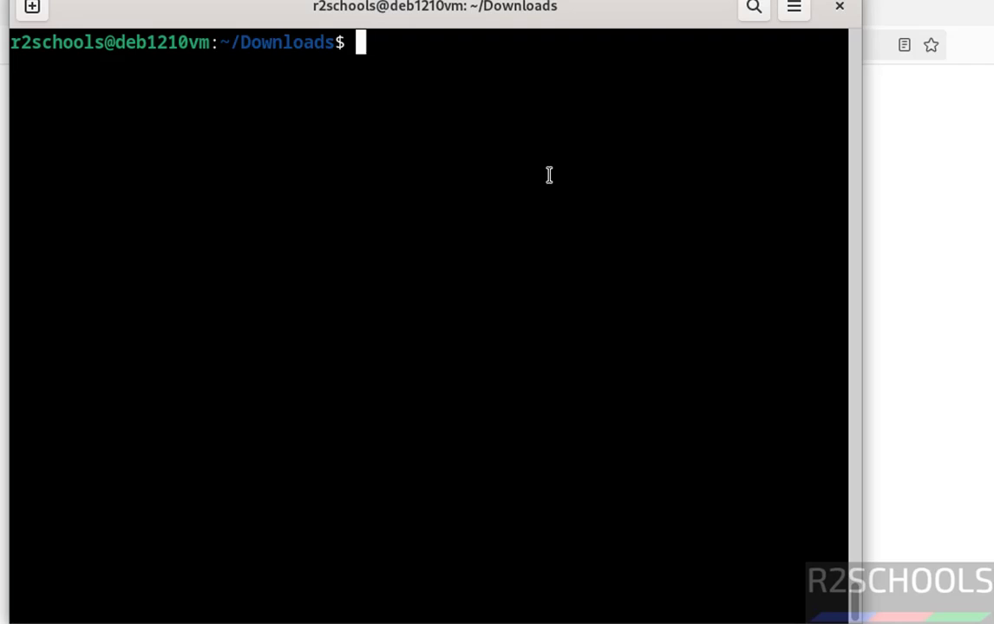